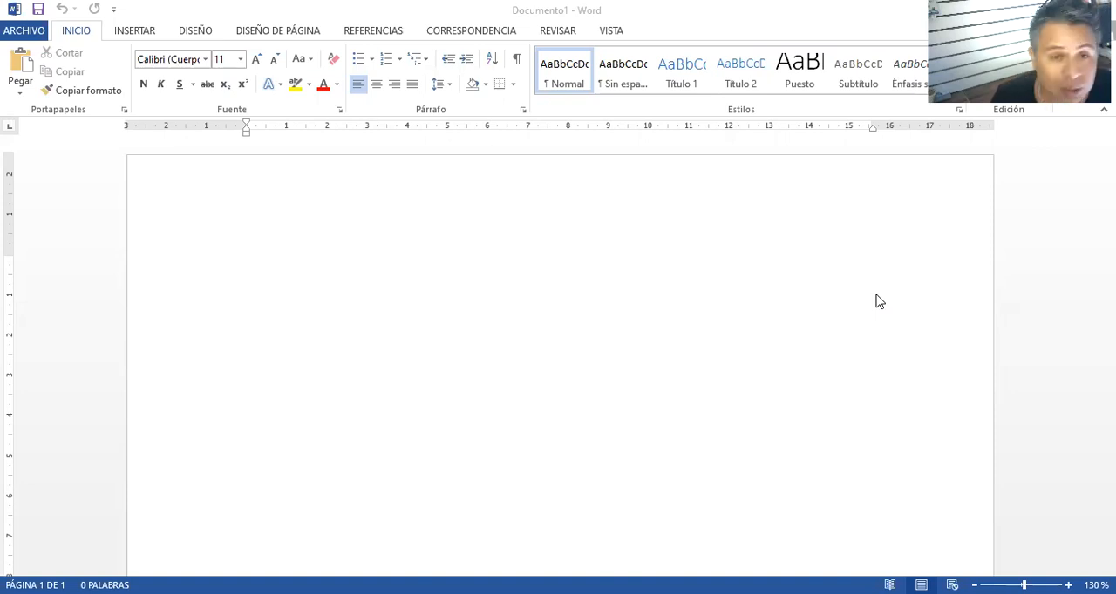
# Write the title "FORMULA QUIMICA" on the first line of the blank document
pyautogui.click(261, 242)
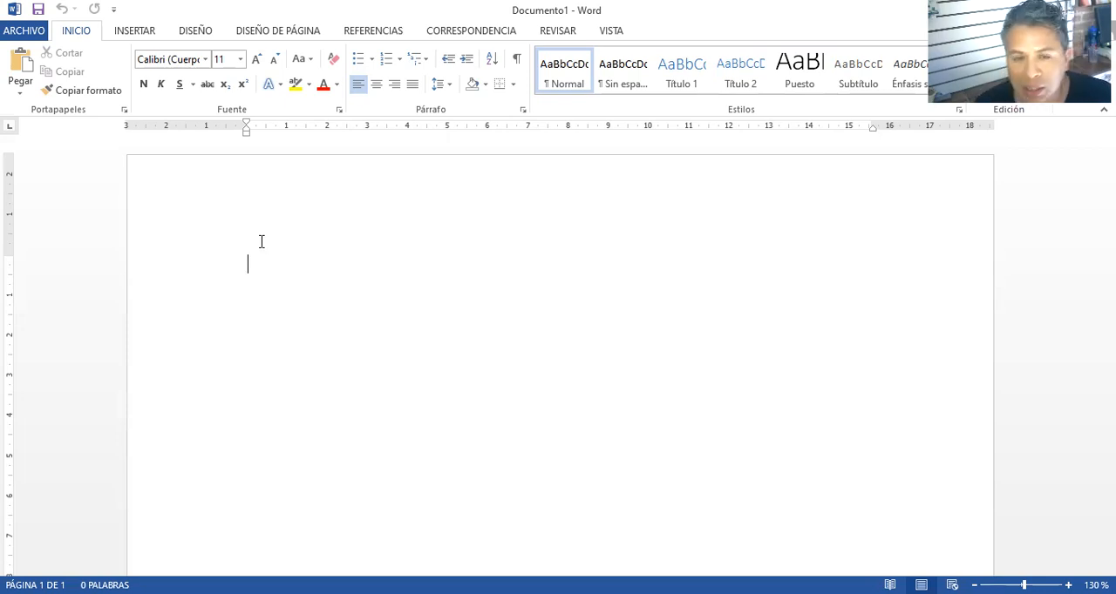
pyautogui.write('FROMU')
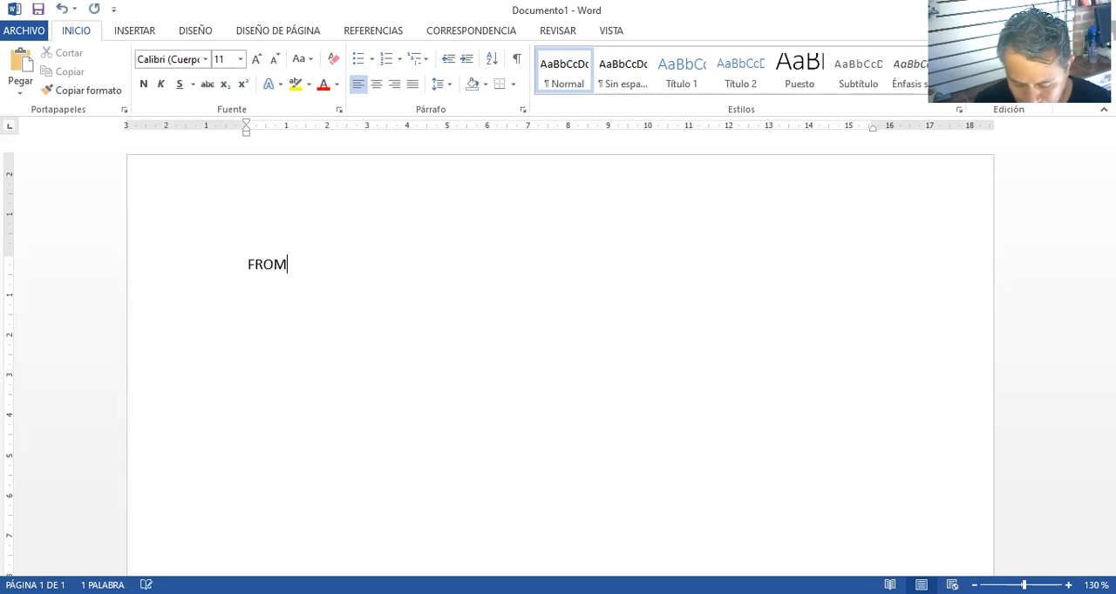
pyautogui.press('BackSpace')
pyautogui.press('BackSpace')
pyautogui.press('BackSpace')
pyautogui.press('BackSpace')
pyautogui.write('ORMULA QUIMICA')
pyautogui.press('Return')
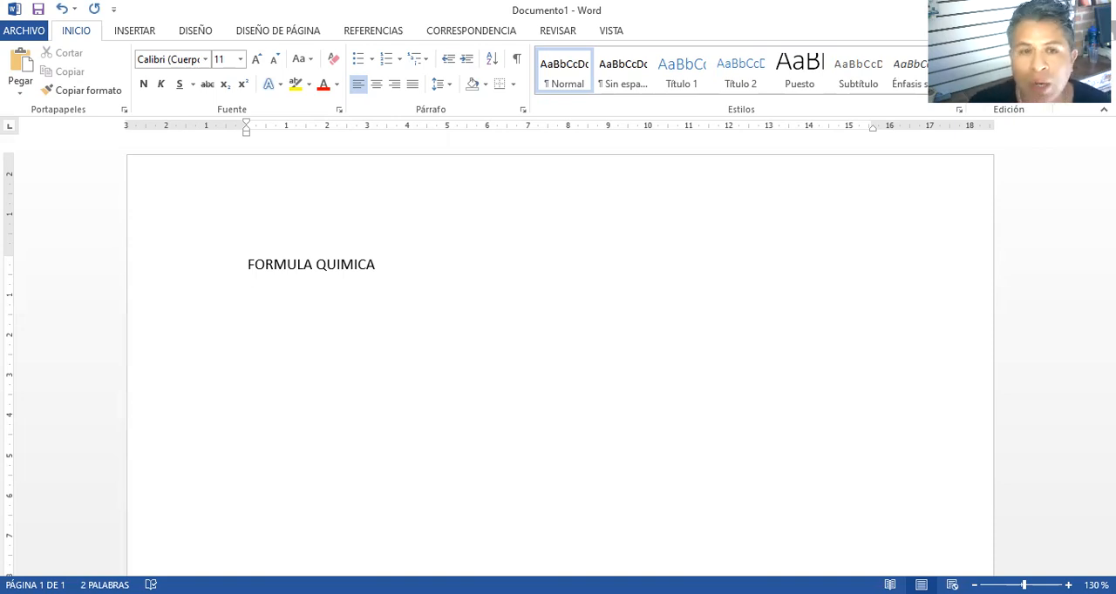
# Write the sentence "Las formulas químicas sirven para expresar lo que ocurre durante una reacción química." below the title
pyautogui.write('L')
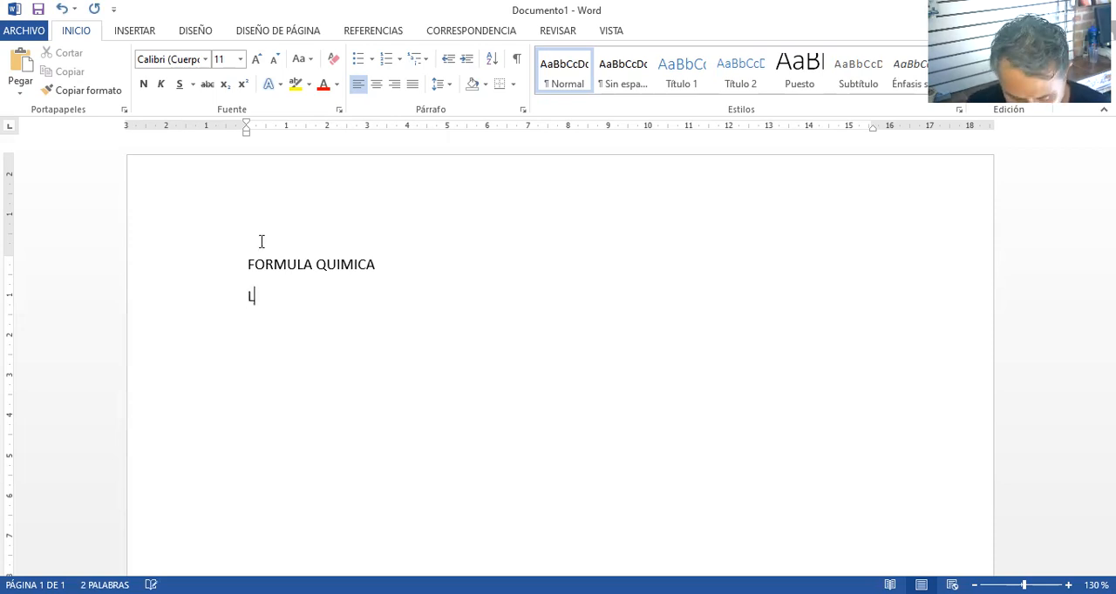
pyautogui.write('as for')
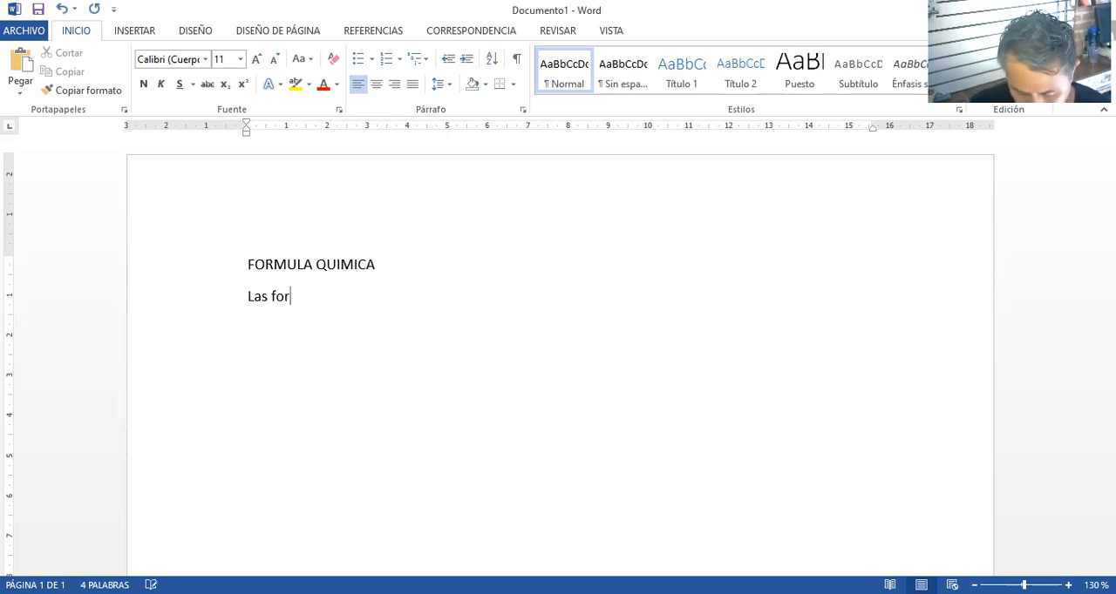
pyautogui.write('mulas quimica')
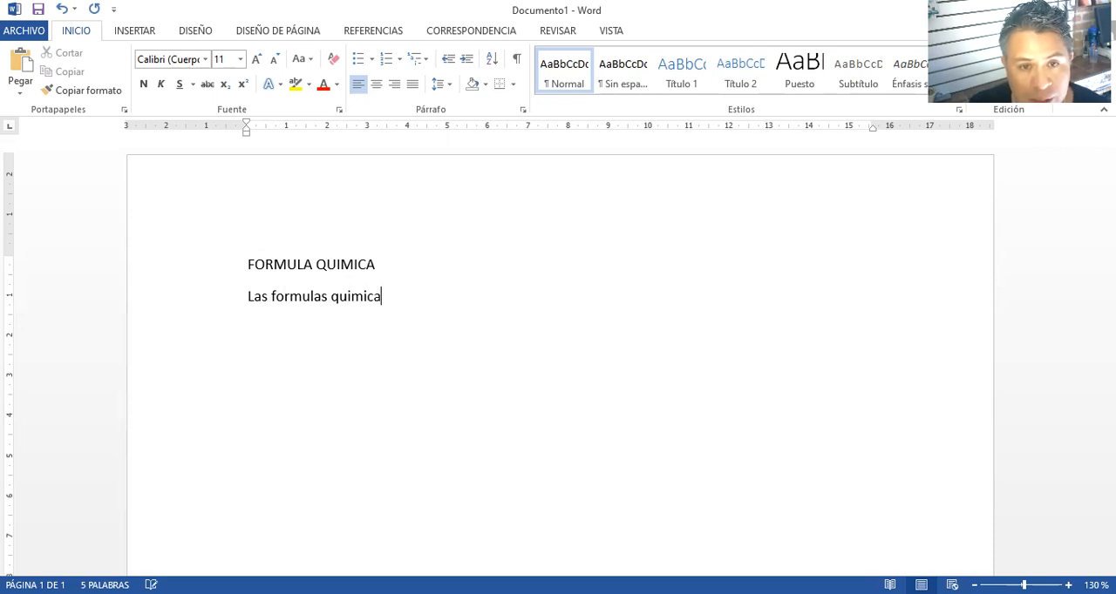
pyautogui.write('s sirven para expresda')
pyautogui.press('BackSpace')
pyautogui.press('BackSpace')
pyautogui.write('ar')
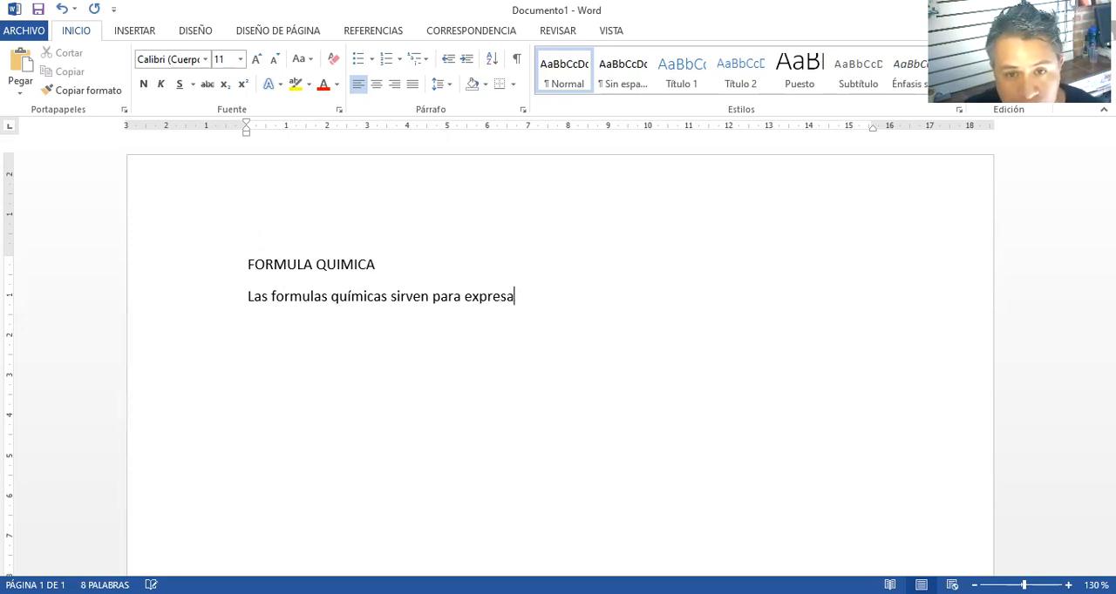
pyautogui.write(' lo que oc')
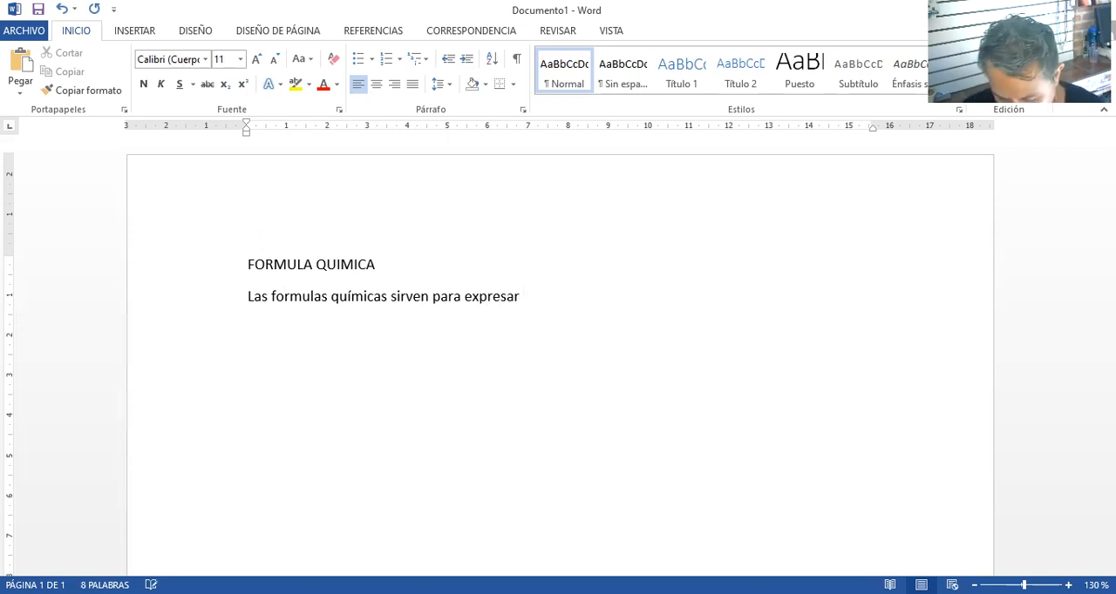
pyautogui.write('ur')
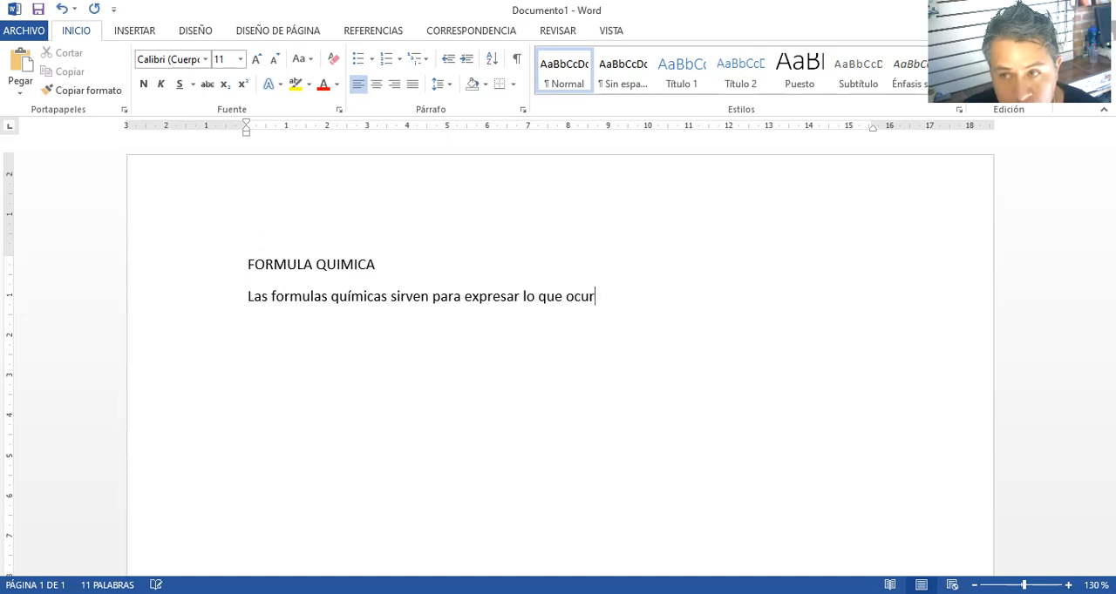
pyautogui.write('re durante una reacción química.')
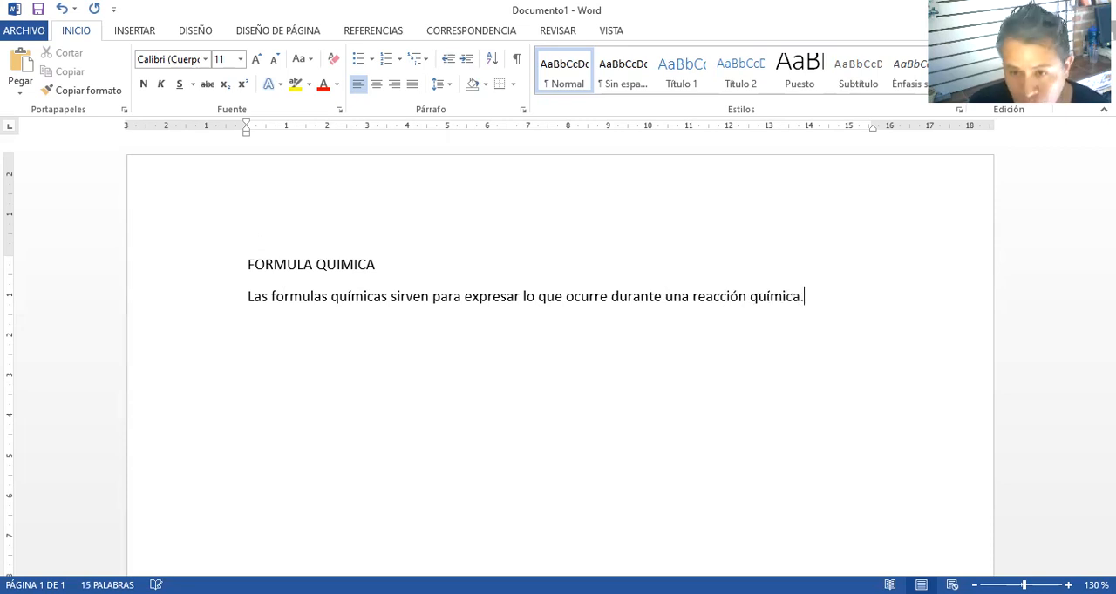
# Paste the copied picture of chemical structures below the sentence and place the cursor on an empty line under it
pyautogui.press('Return')
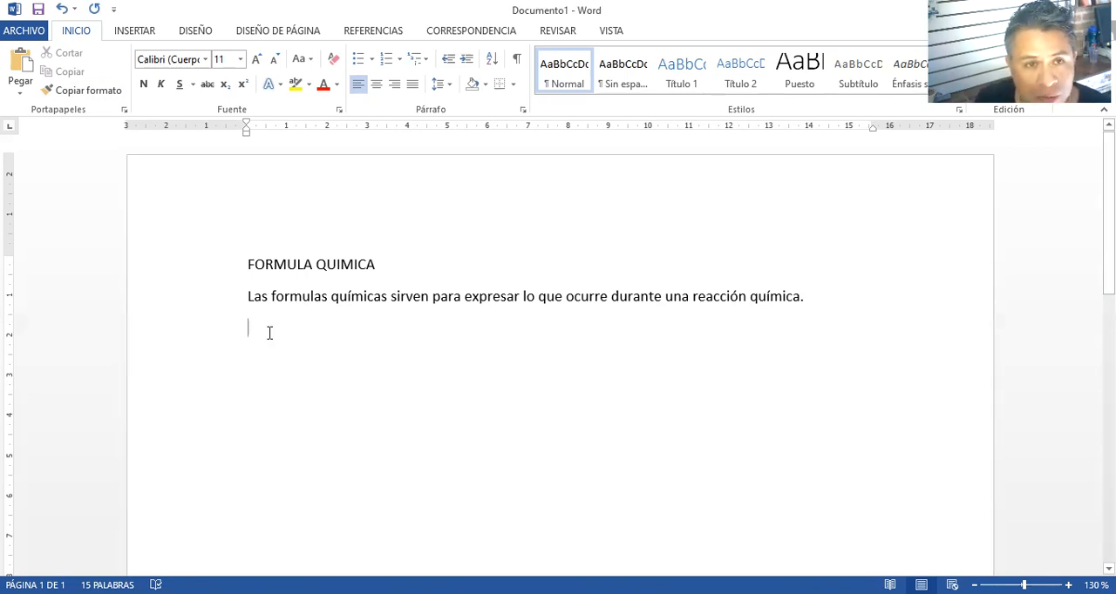
pyautogui.hotkey('ctrl', 'v')
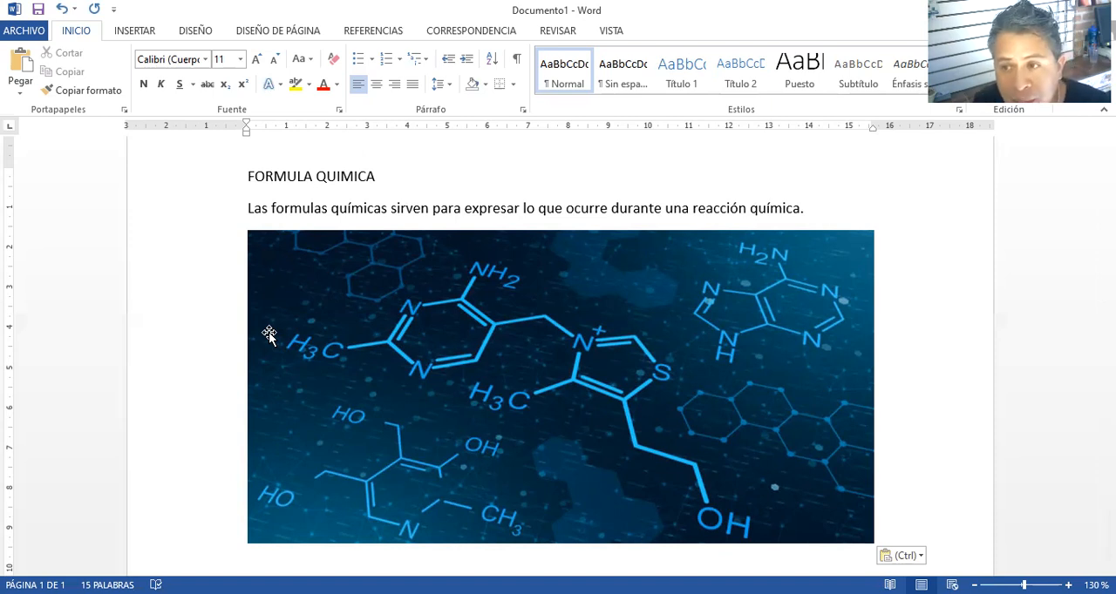
pyautogui.scroll(-2, 271, 337)
pyautogui.press('Return')
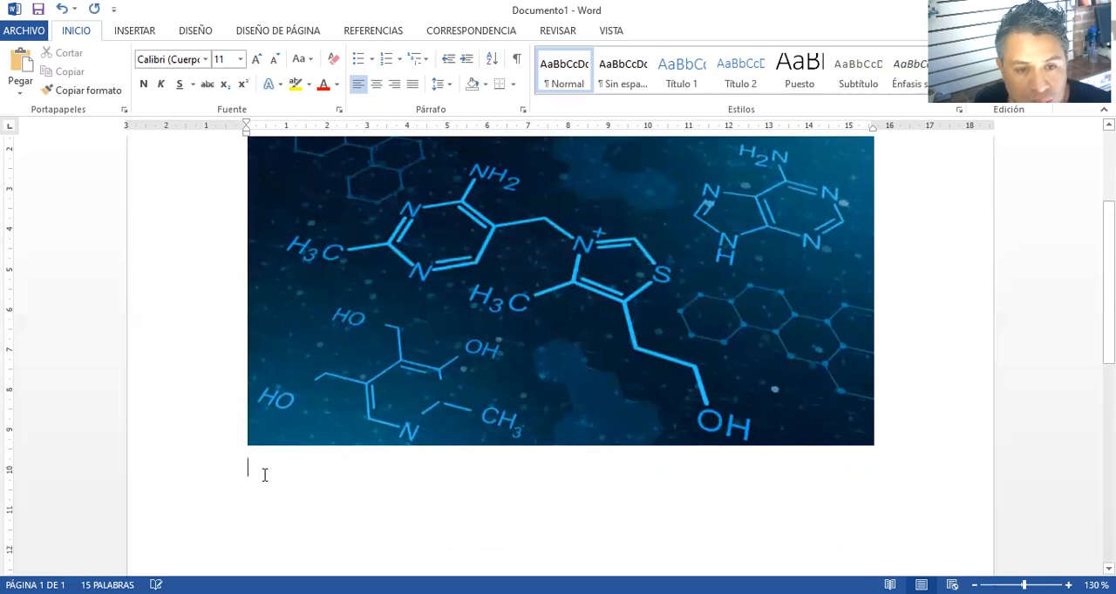
pyautogui.hotkey('ctrl', 'z')
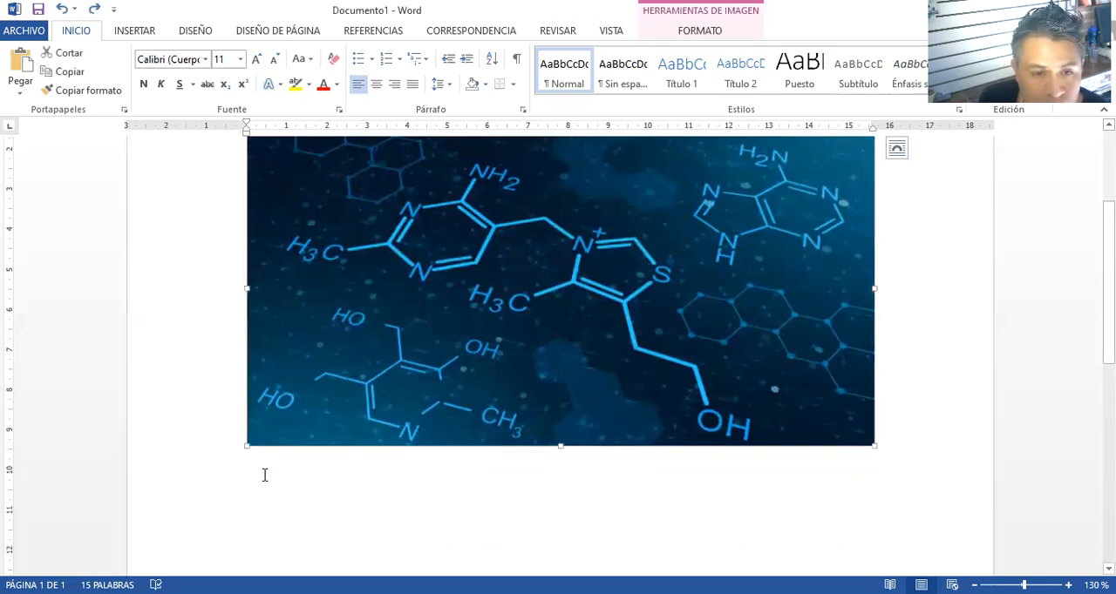
pyautogui.click(256, 477)
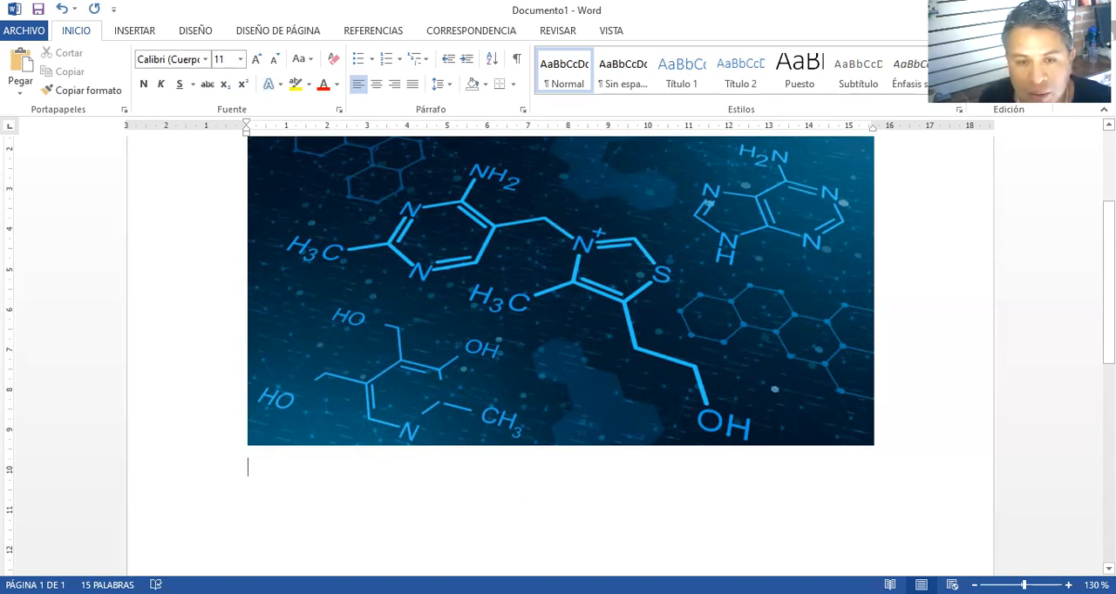
# Write the question "¿Qué es una formula química?" under the picture
pyautogui.scroll(2, 855, 540)
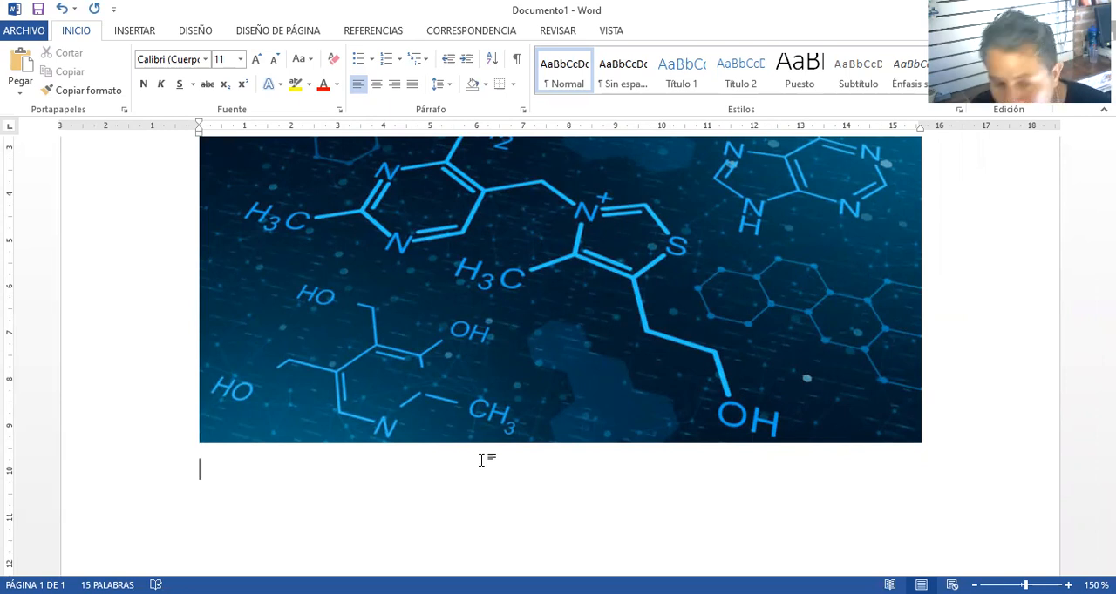
pyautogui.write('¿')
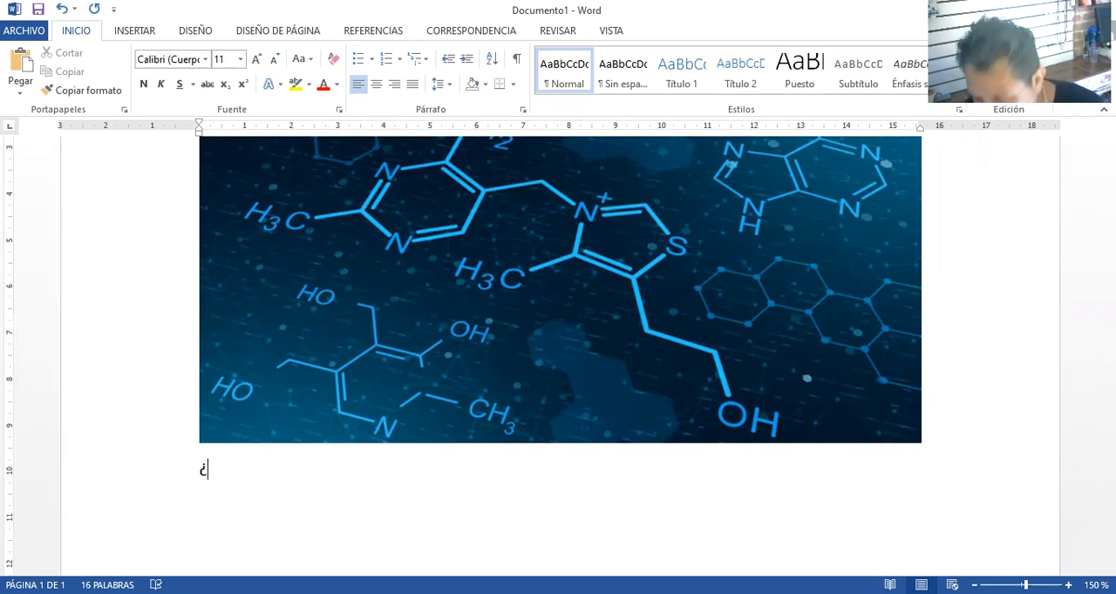
pyautogui.write('Qué es una formu')
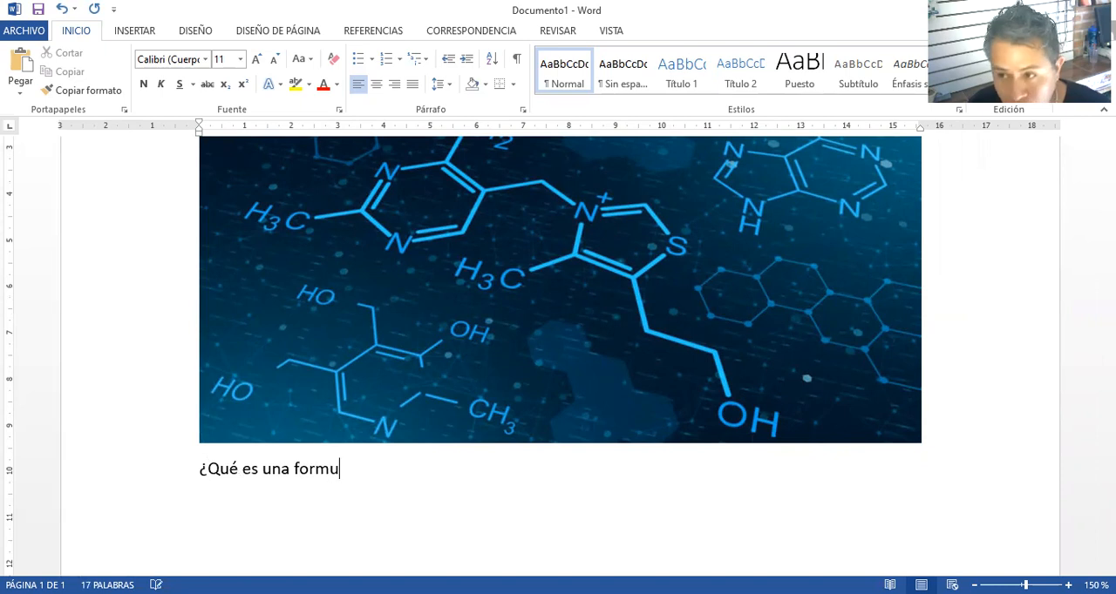
pyautogui.write('la quinmi')
pyautogui.press('BackSpace')
pyautogui.press('BackSpace')
pyautogui.press('BackSpace')
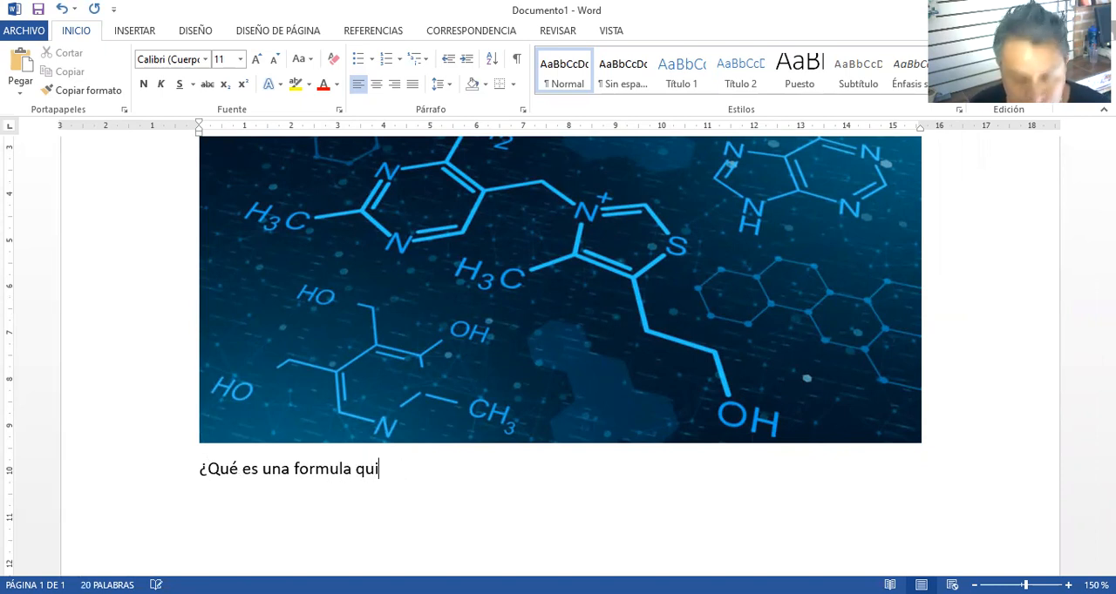
pyautogui.write('mica?')
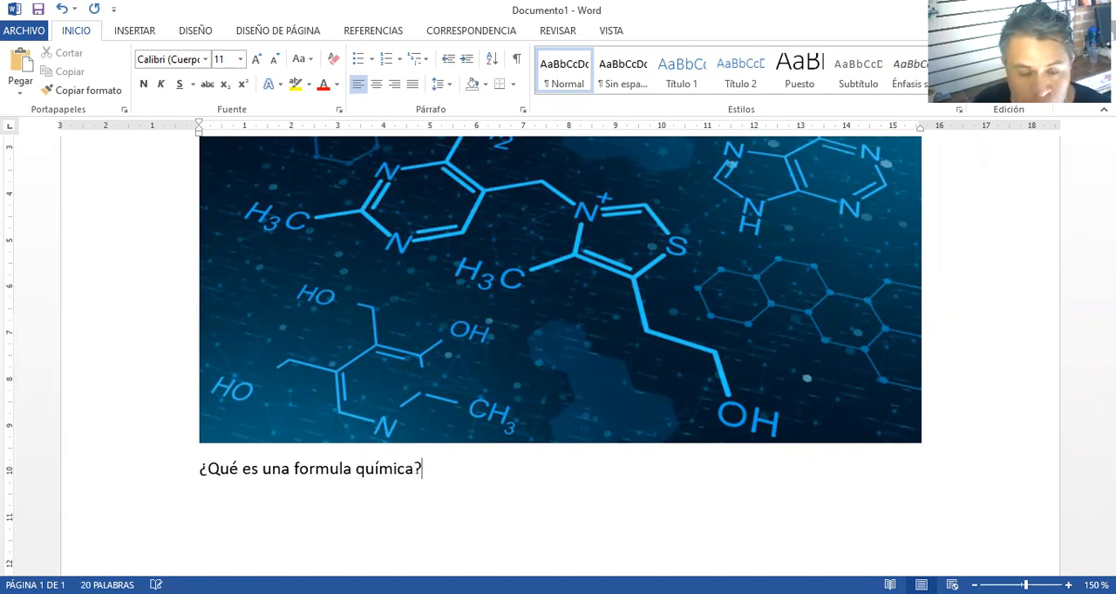
# Start the answer paragraph below the question with "Una formula"
pyautogui.press('Return')
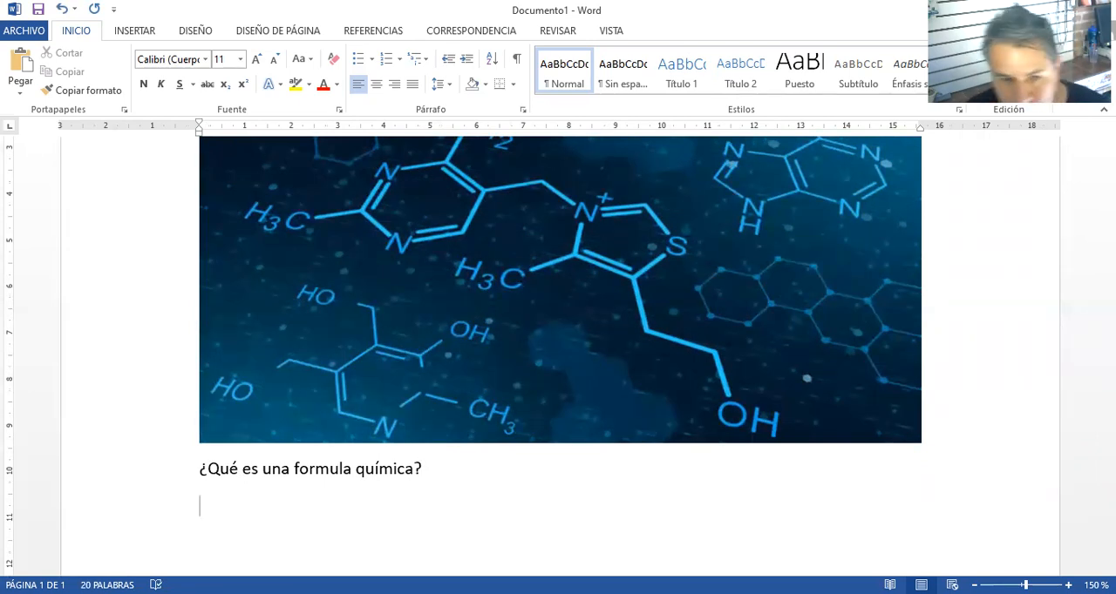
pyautogui.write('Una formula')
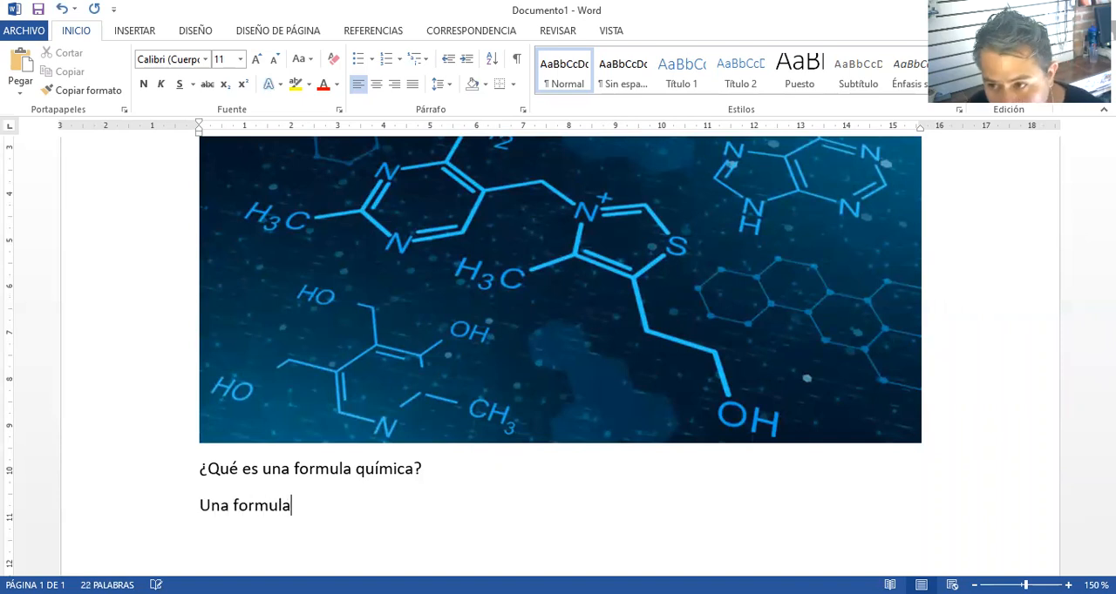
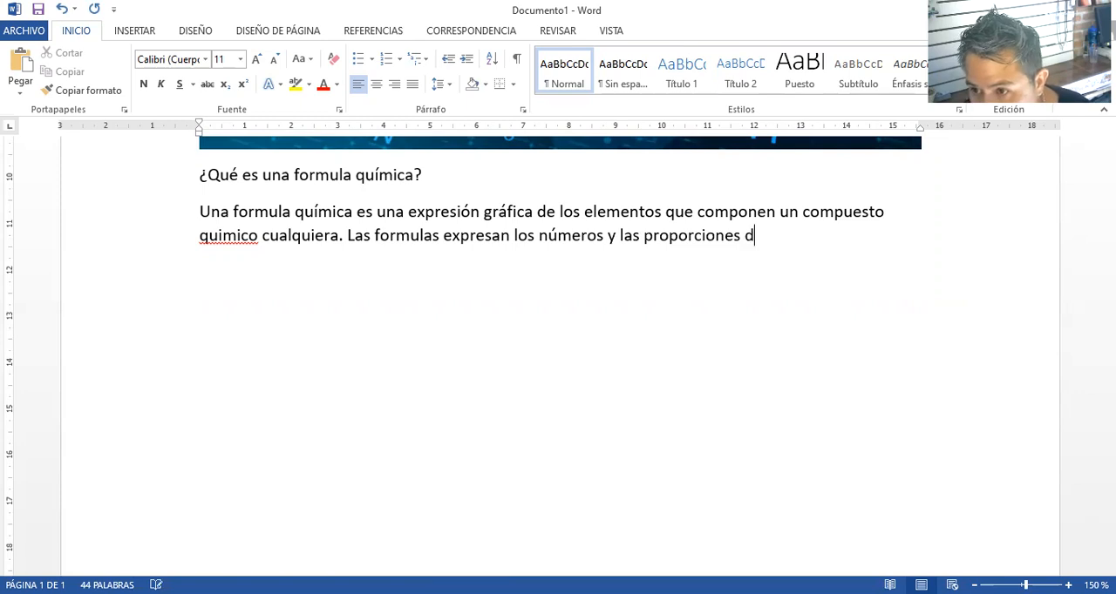
# Complete the sentence about proportions with "de sus atomos respectivos y, en muchos casos, también el tipo de enlaces químicos que los unen."
pyautogui.press('BackSpace')
pyautogui.write('sus atomos re')
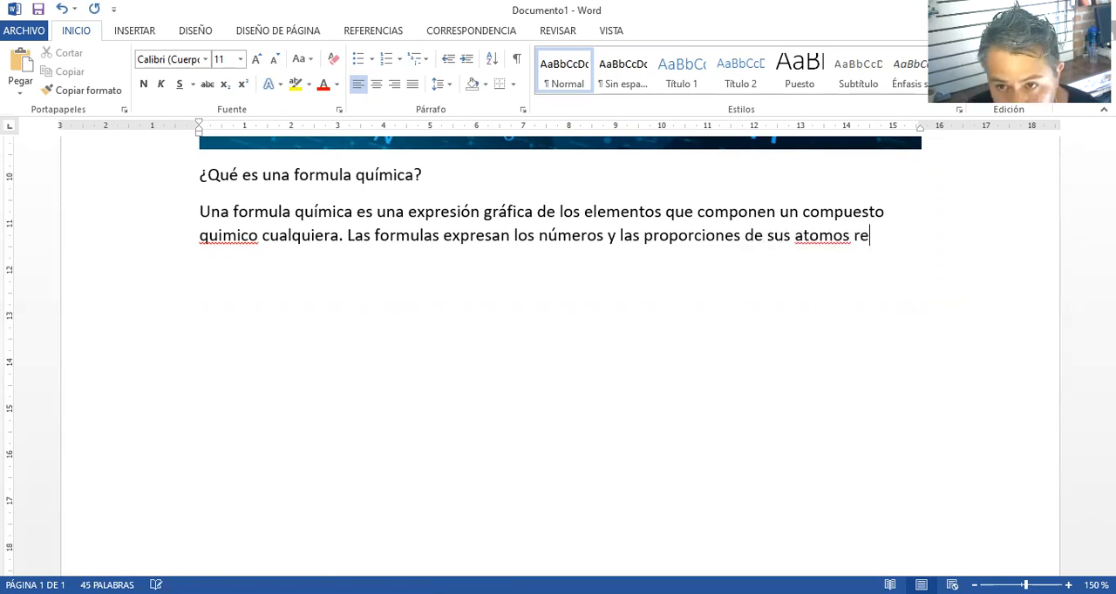
pyautogui.write('spectivos')
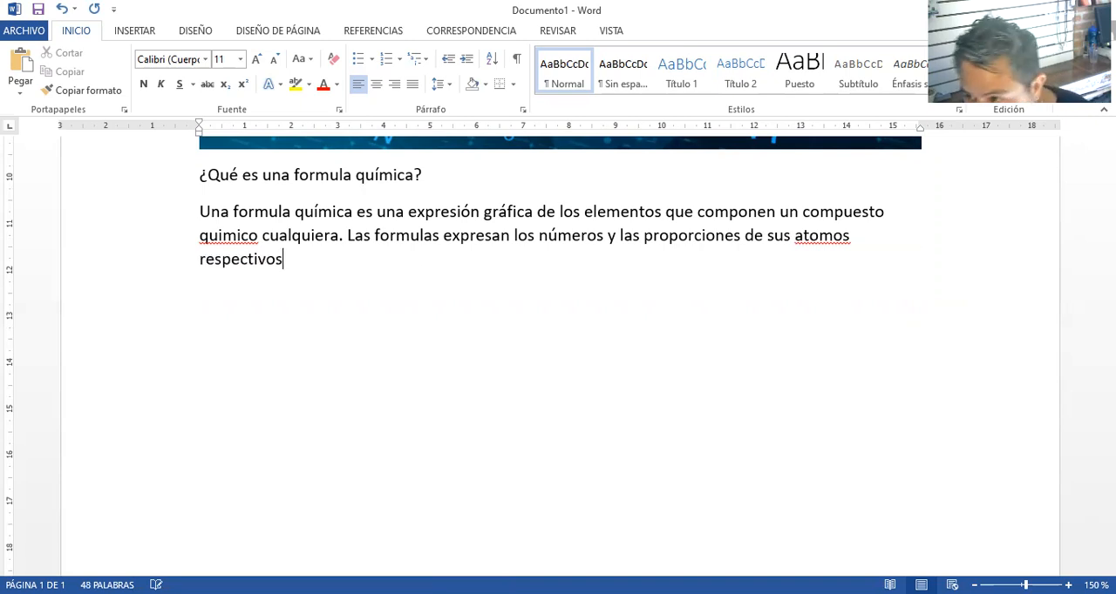
pyautogui.write(' y, en much')
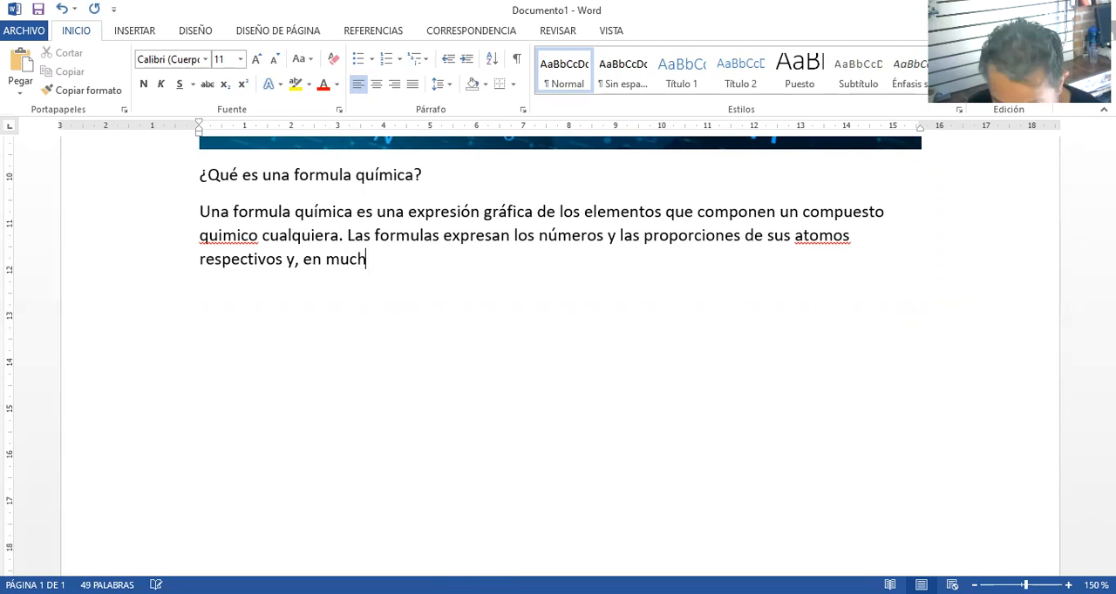
pyautogui.write('os cas')
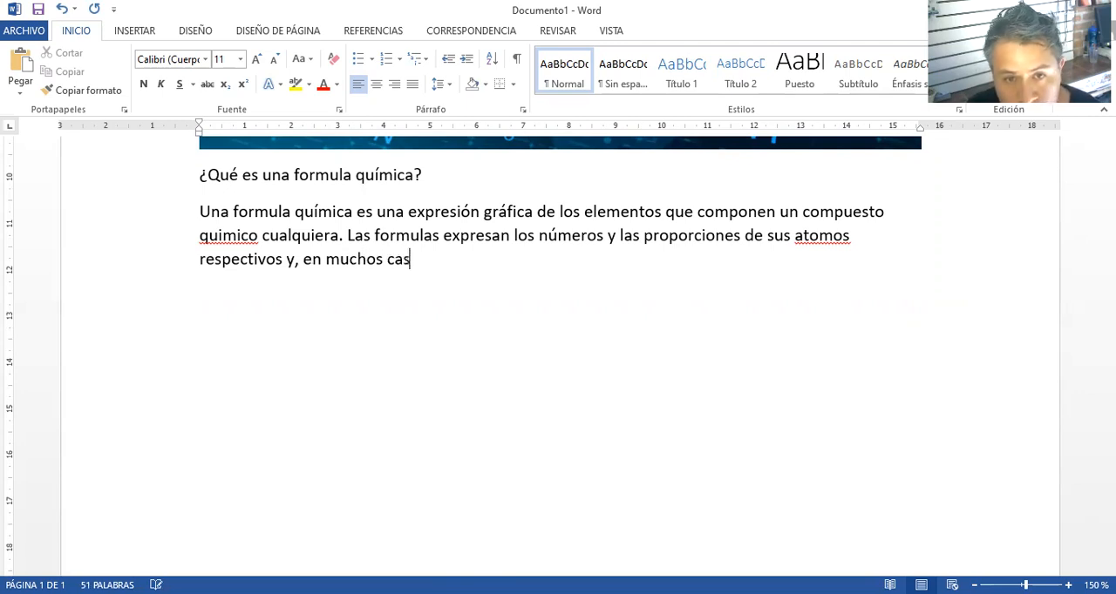
pyautogui.write('os, tambien el tipo')
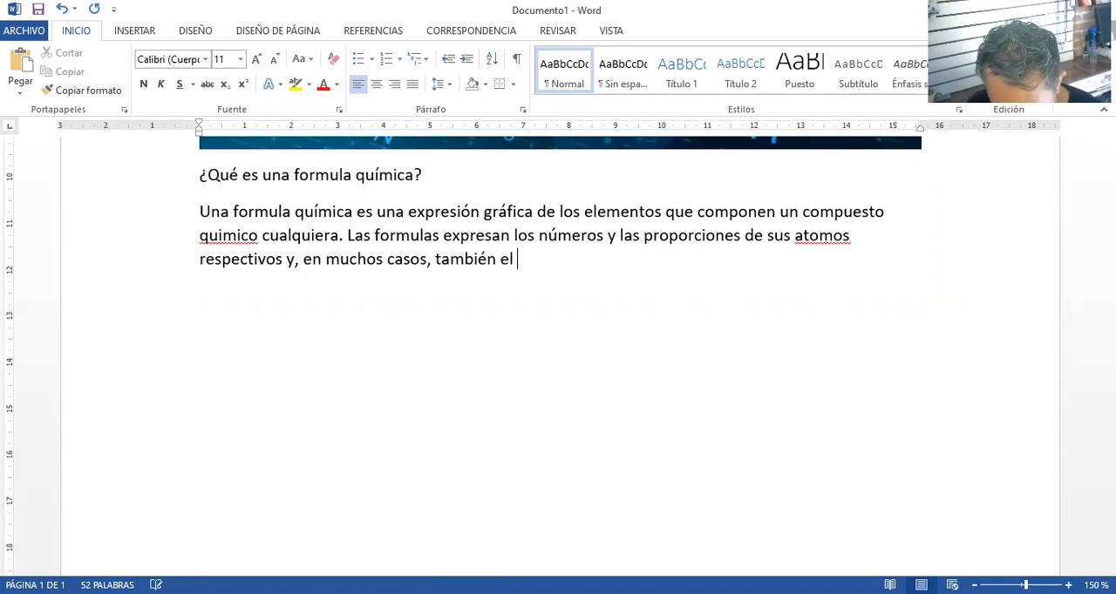
pyautogui.write(' de')
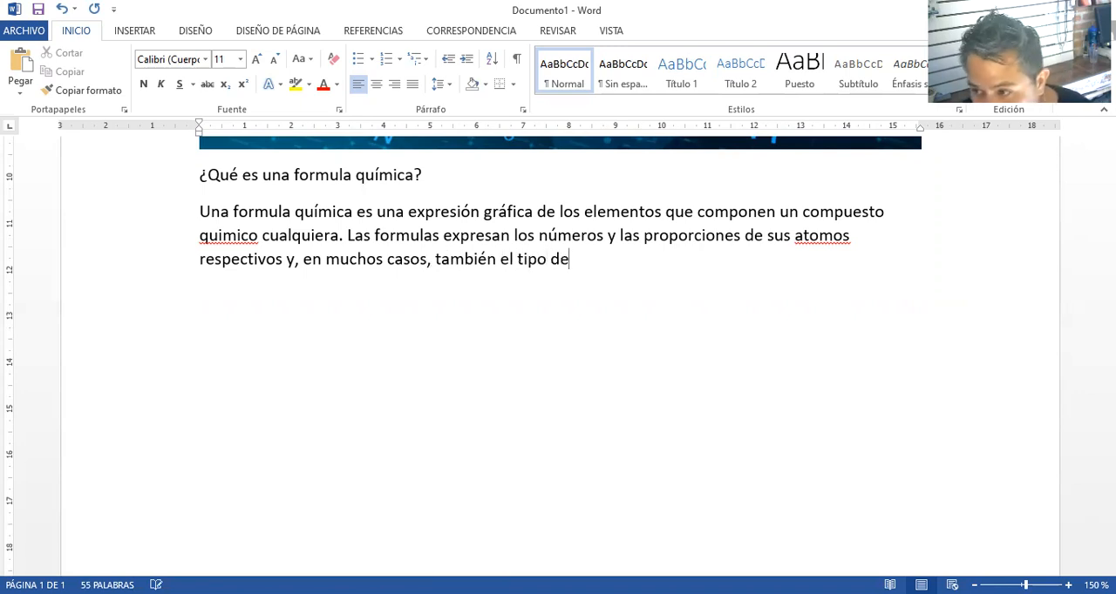
pyautogui.write(' enlaces qui')
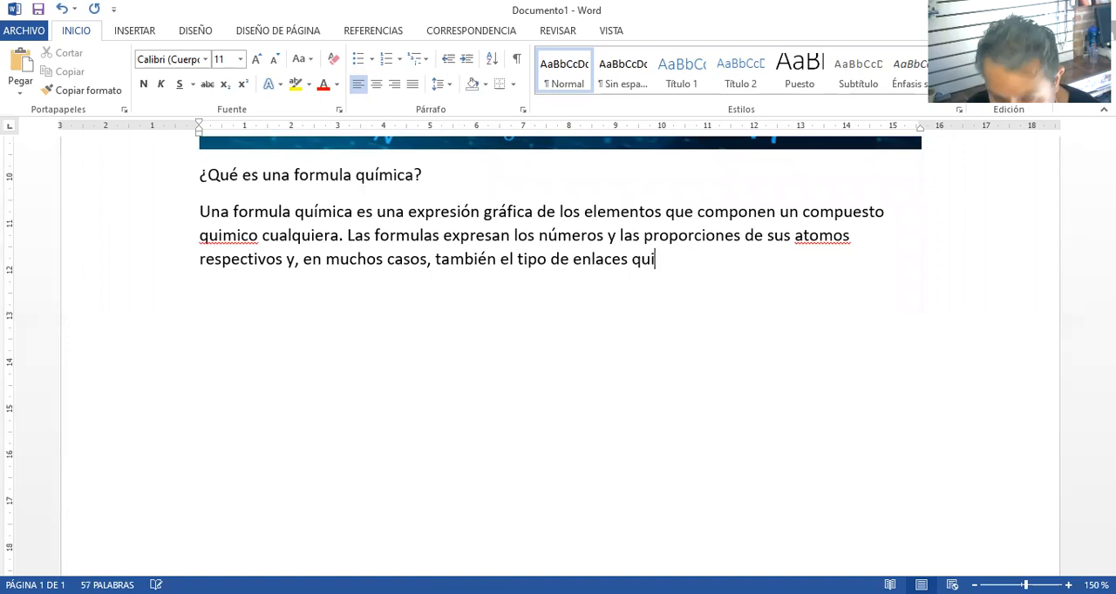
pyautogui.press('BackSpace')
pyautogui.write('ímicos que los unen')
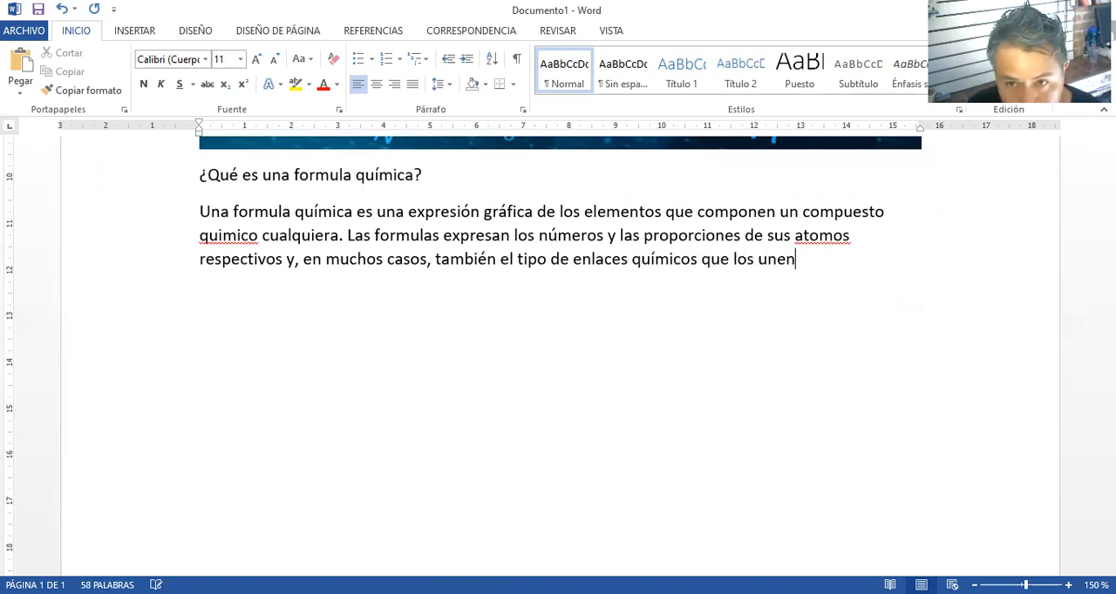
pyautogui.write('.')
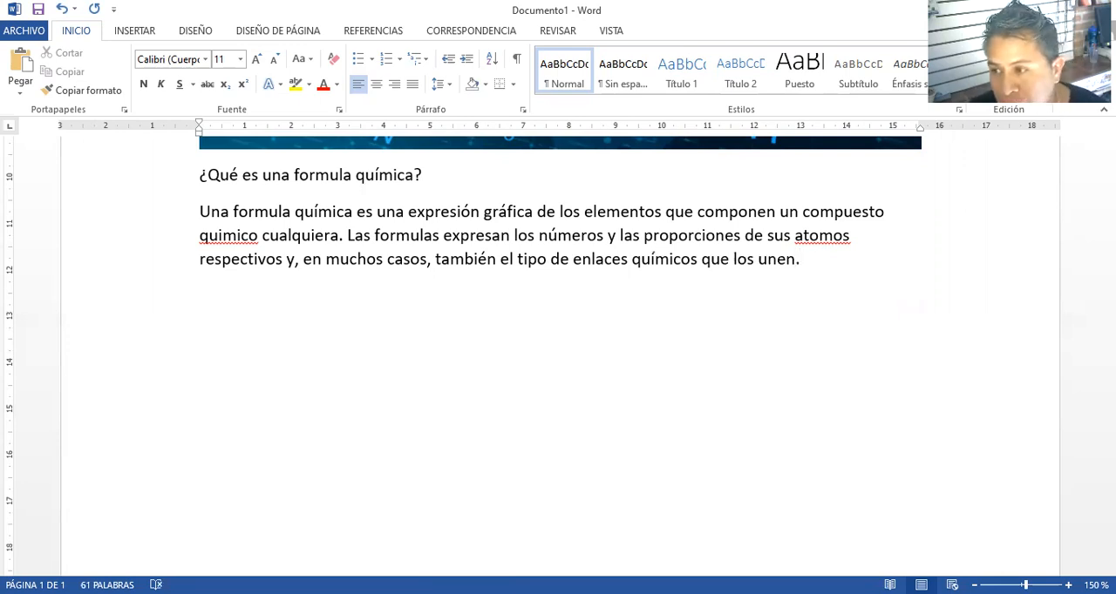
pyautogui.write(' a')
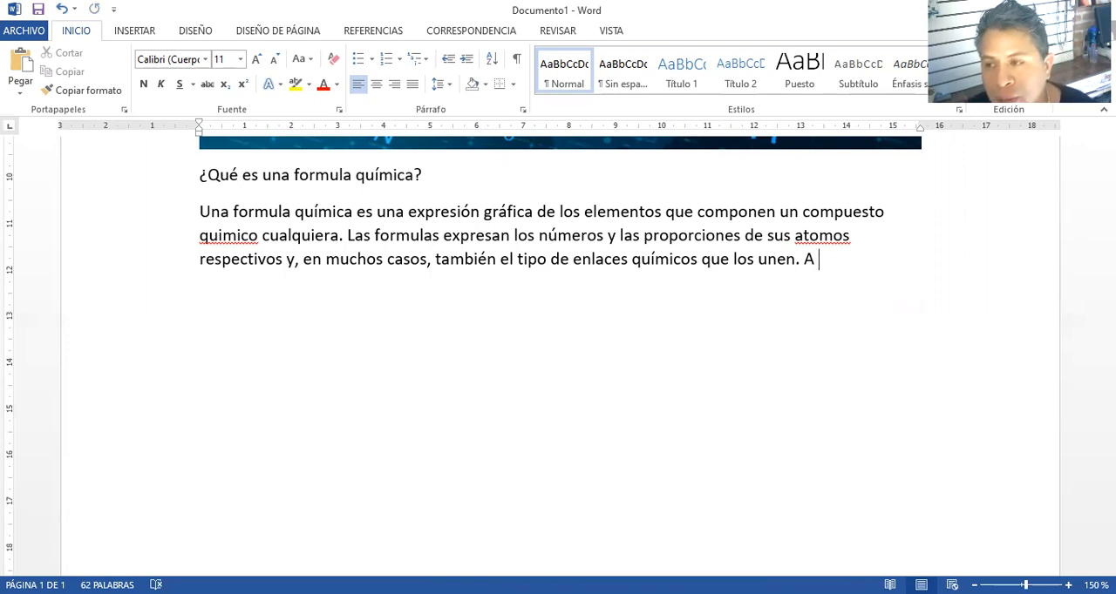
# Continue the paragraph with "A cada molecula y/o compuesto conocido le corresponde una formula química"
pyautogui.write('cada molecula ')
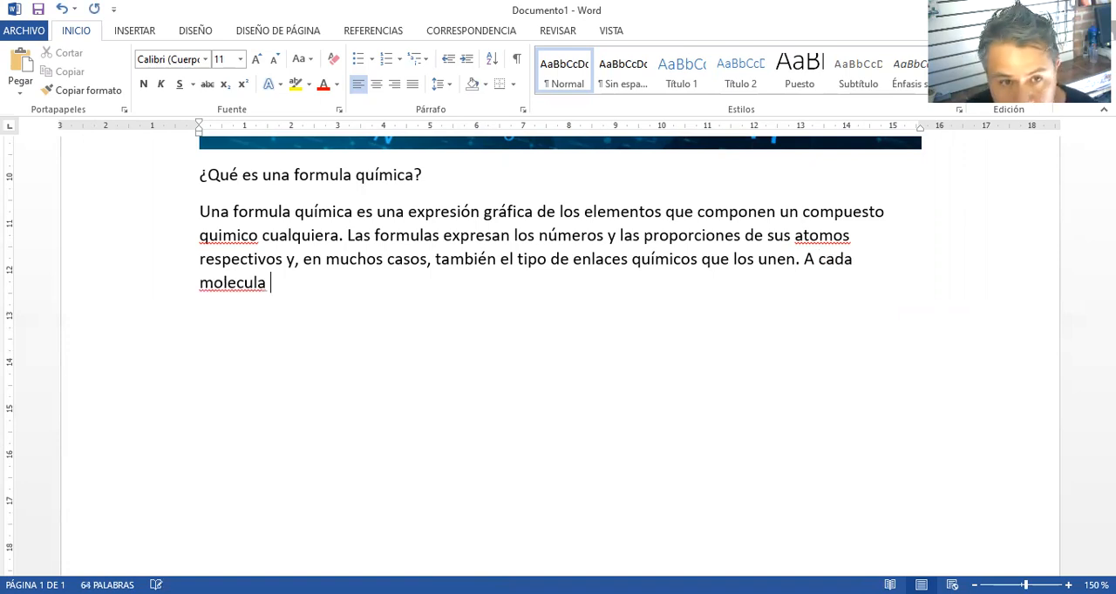
pyautogui.write('y')
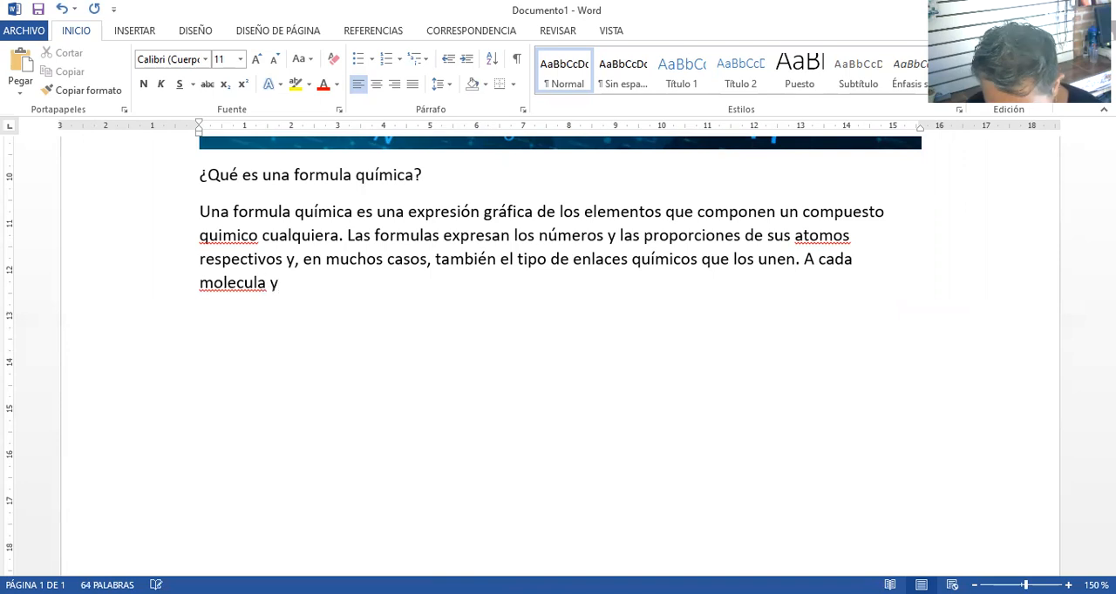
pyautogui.write('/o compuesto')
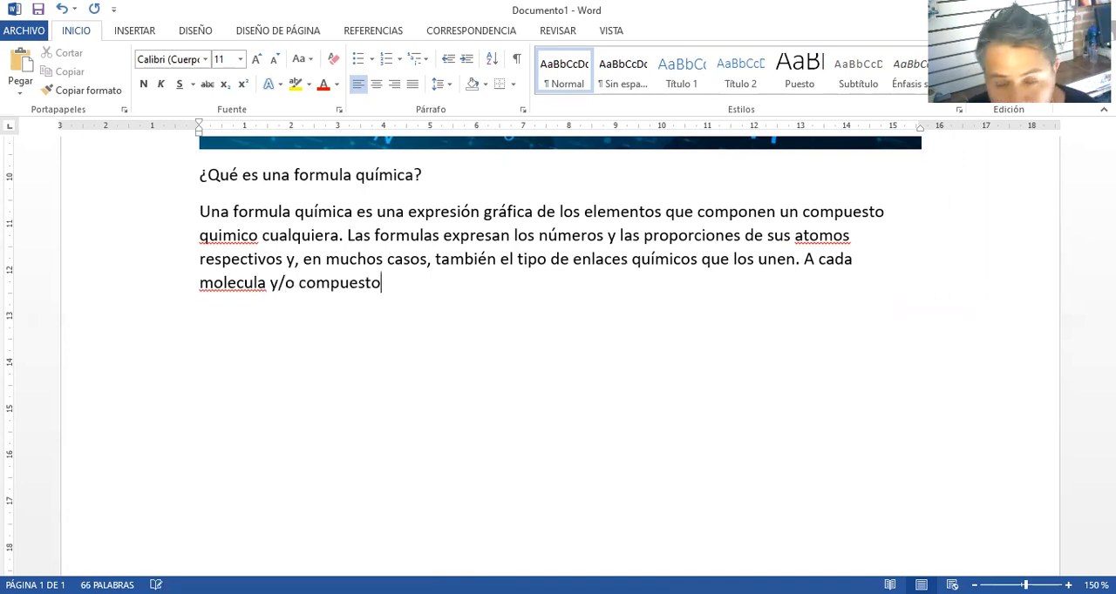
pyautogui.write(' conoc')
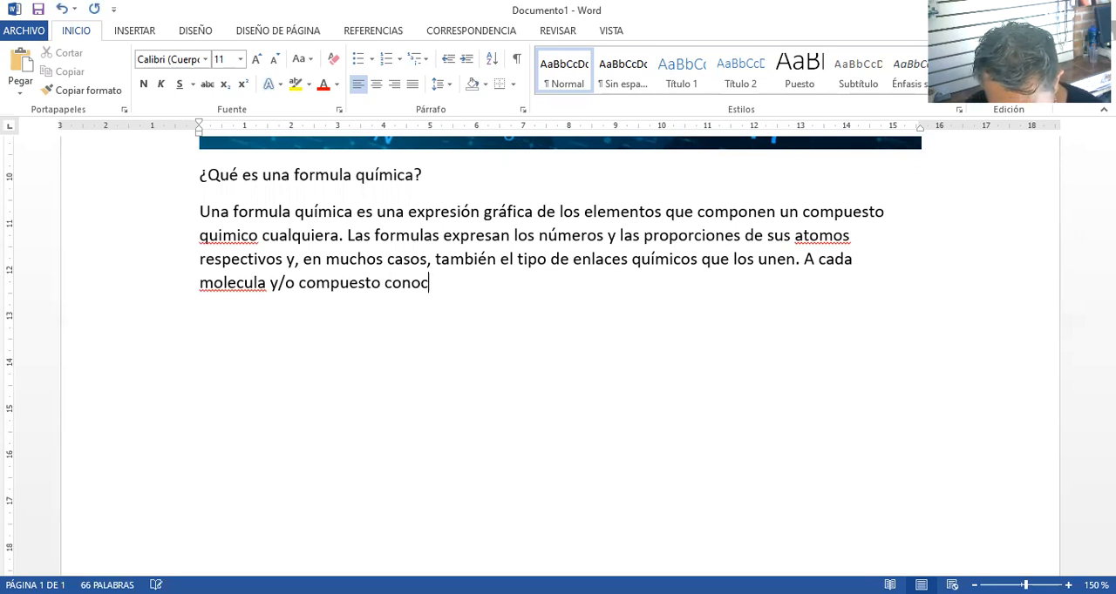
pyautogui.write('ido le corre')
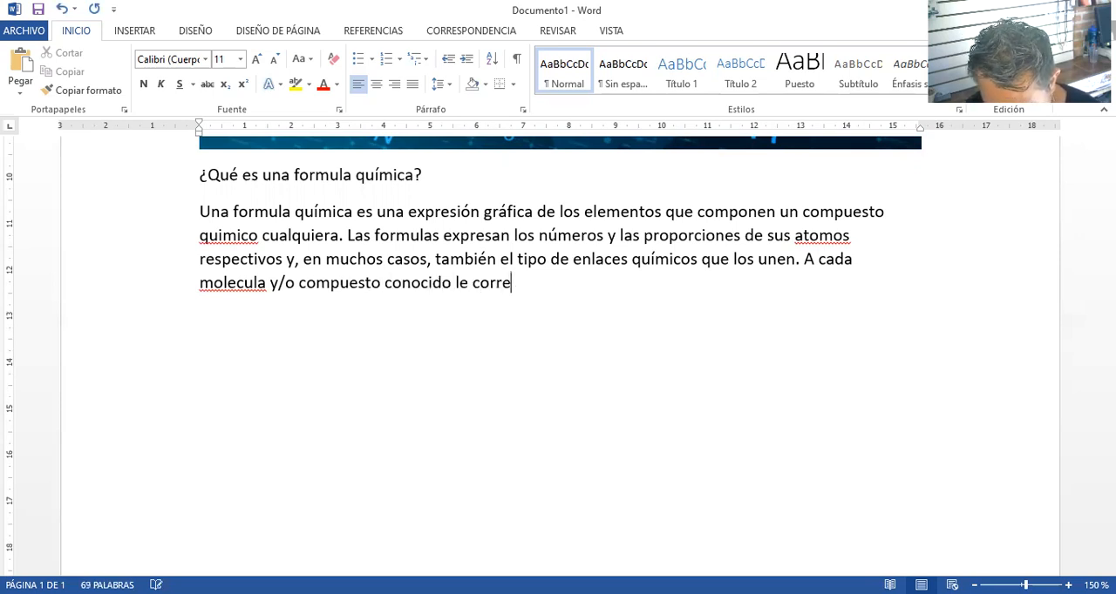
pyautogui.write('sponde u')
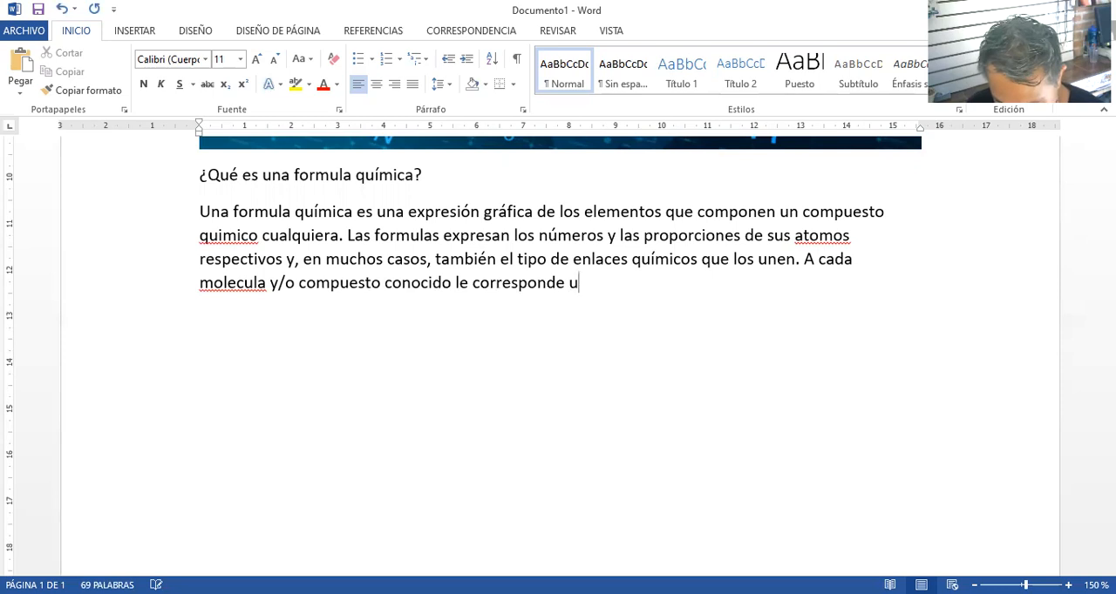
pyautogui.write('na formula quimica')
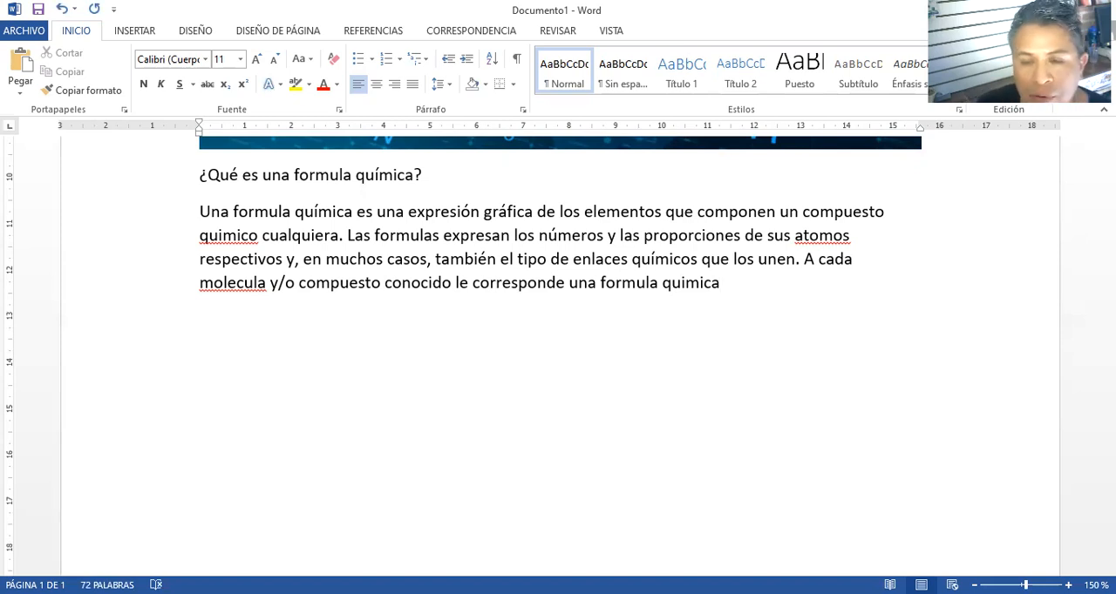
pyautogui.press('BackSpace')
pyautogui.press('BackSpace')
pyautogui.press('BackSpace')
pyautogui.press('BackSpace')
pyautogui.press('BackSpace')
# Finish the paragraph's last sentence with ", asi como un nombre a partir de ella de acuerdo a las reglas de la nomenclatura química."
pyautogui.write('ímica, asi co')
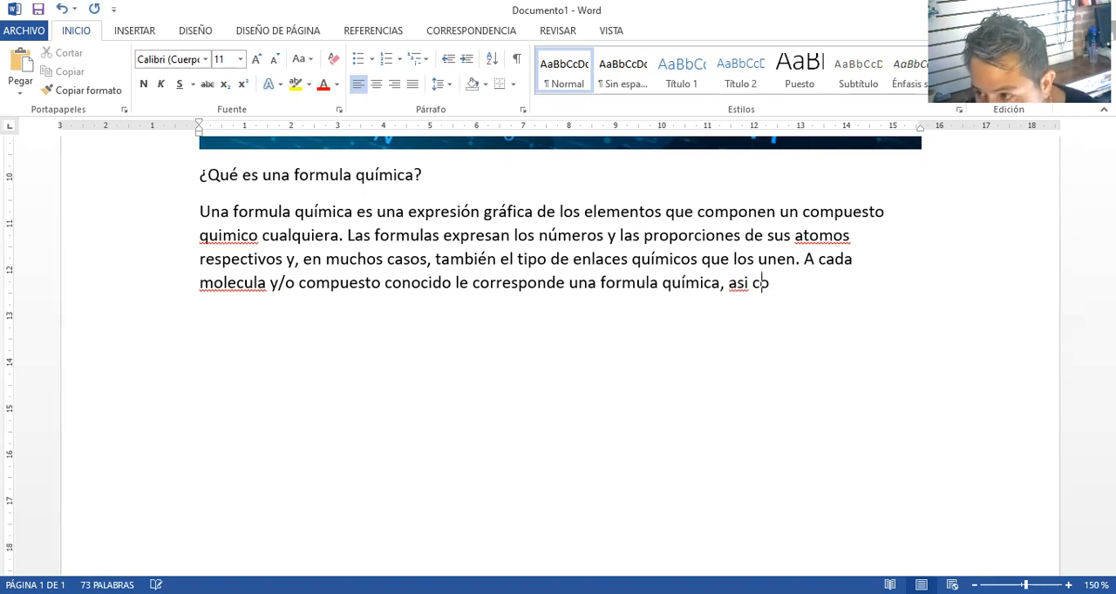
pyautogui.write('mo un nombre a')
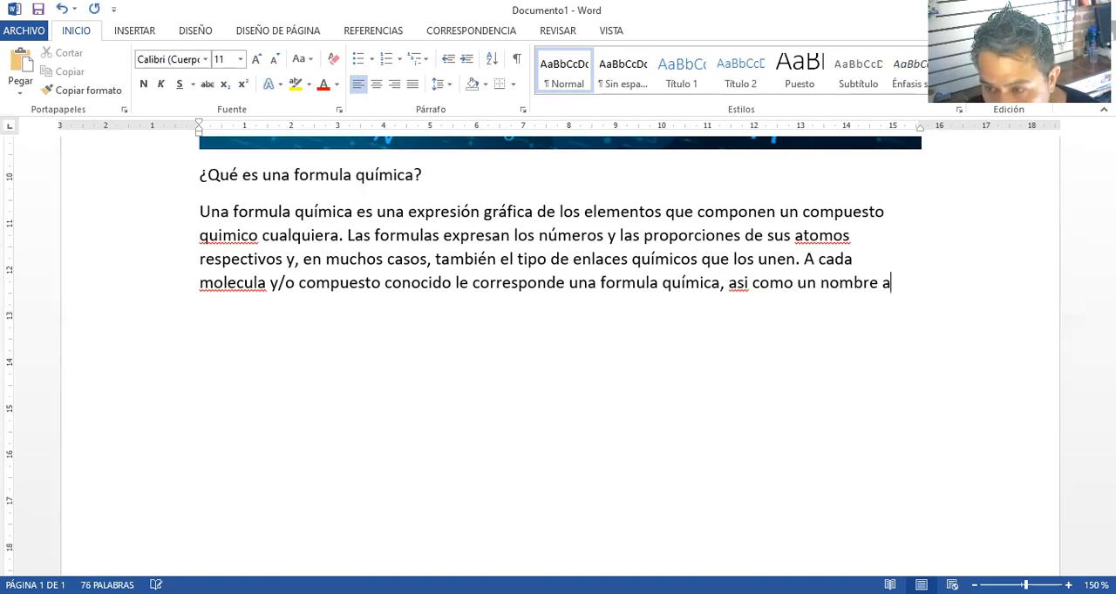
pyautogui.write(' partir de el')
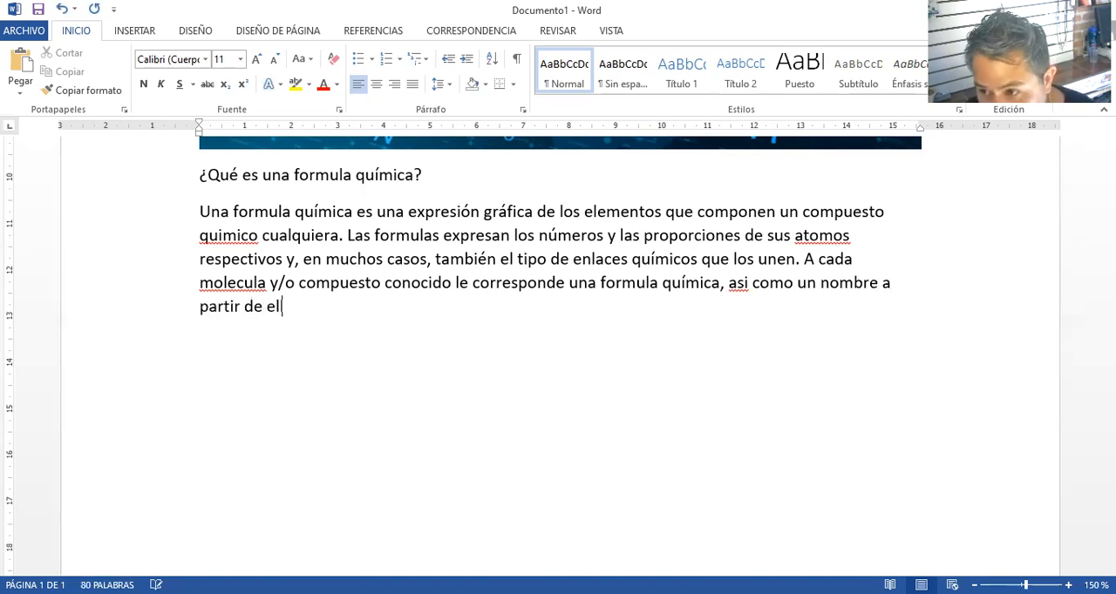
pyautogui.write('la de acue')
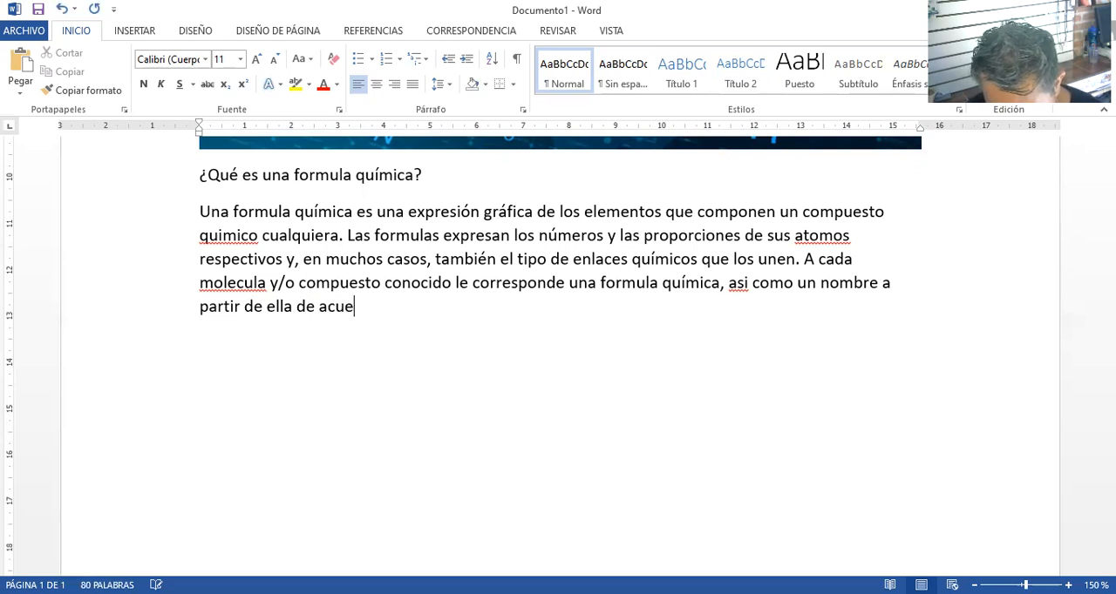
pyautogui.write('rdo a lasa')
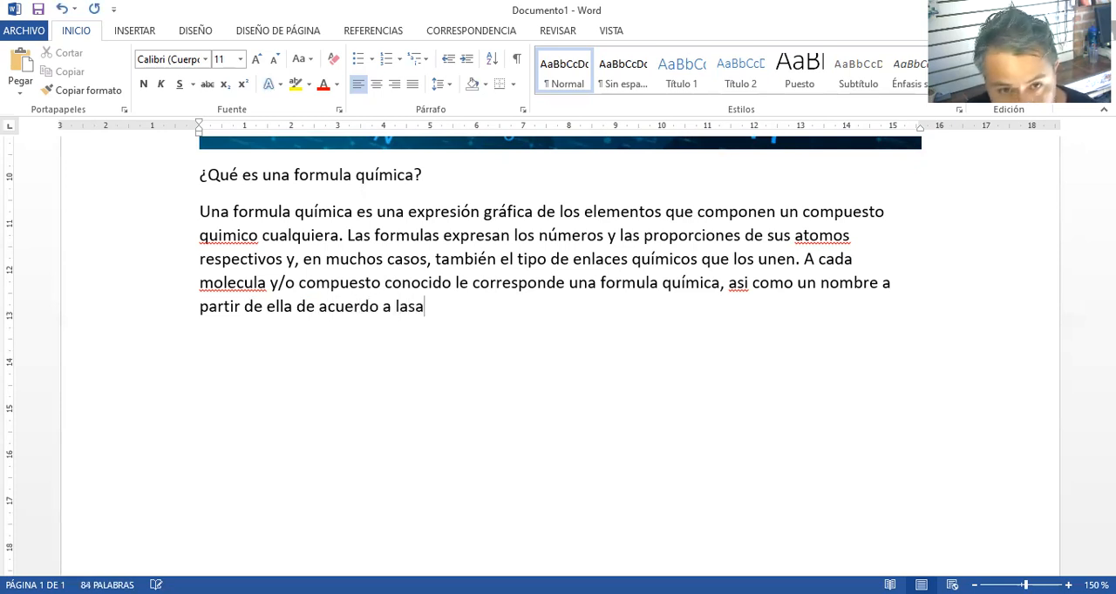
pyautogui.press('BackSpace')
pyautogui.write('r')
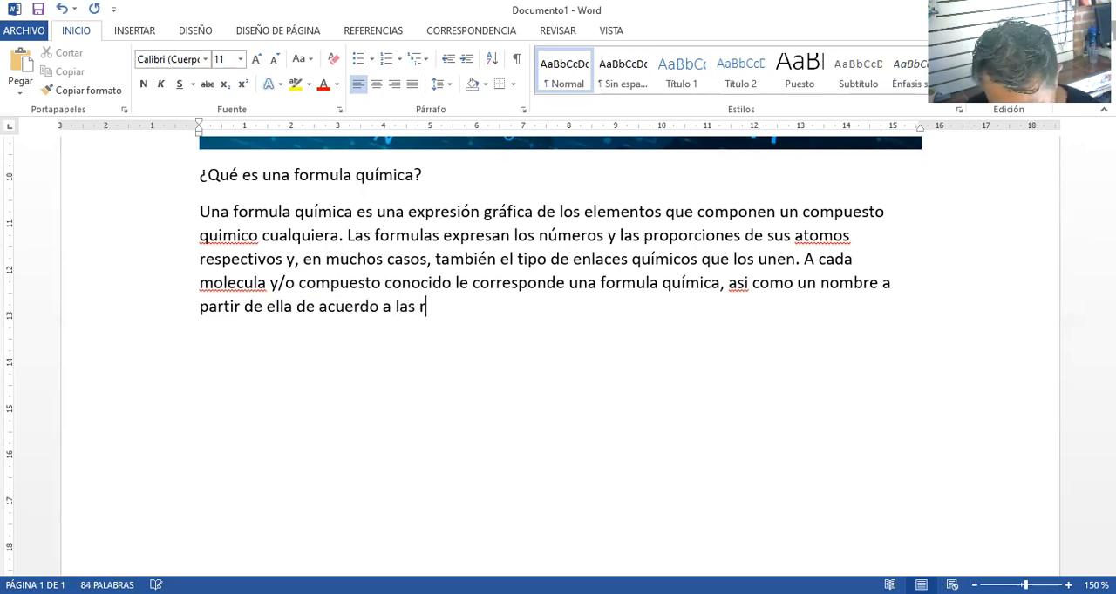
pyautogui.write('eglas de ')
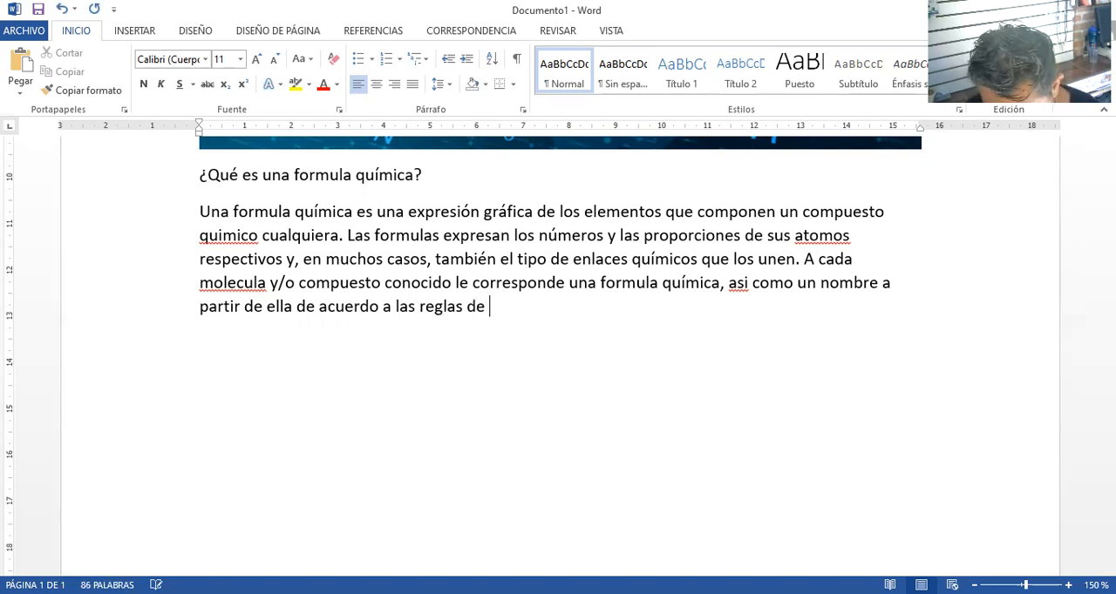
pyautogui.write('la nomenclatur')
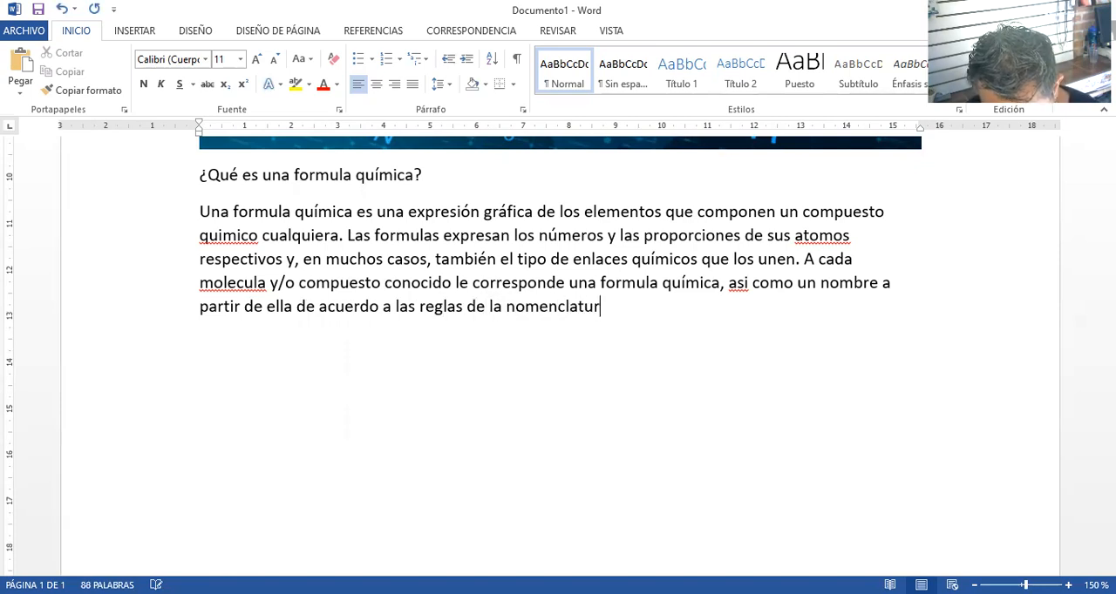
pyautogui.write('a quimica química.')
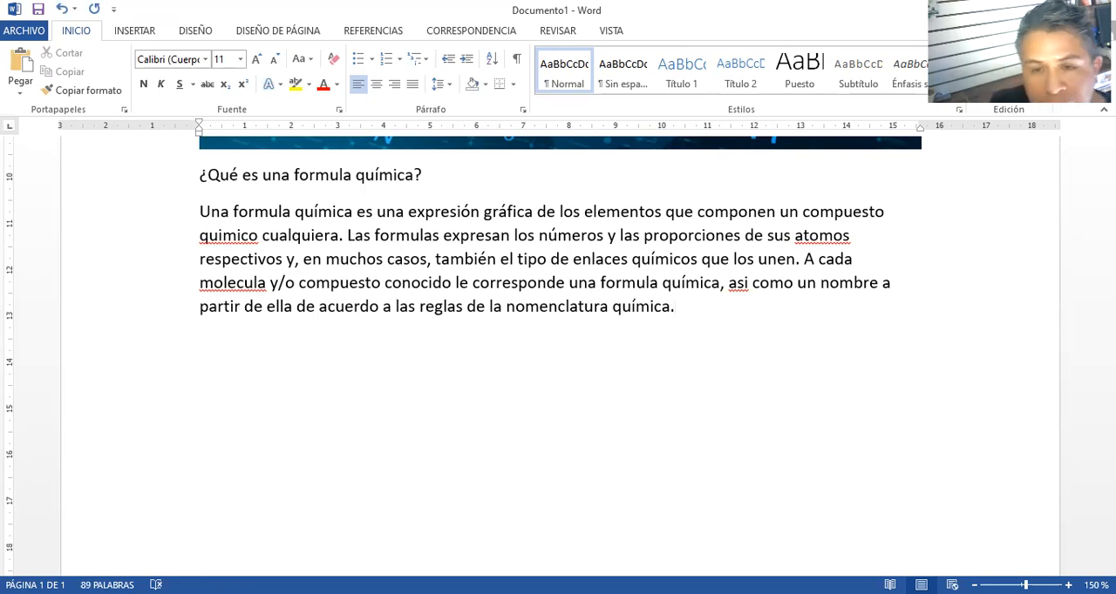
# Start a new paragraph below the answer with "Existen diversos tispo de formulas químicas,"
pyautogui.press('Return')
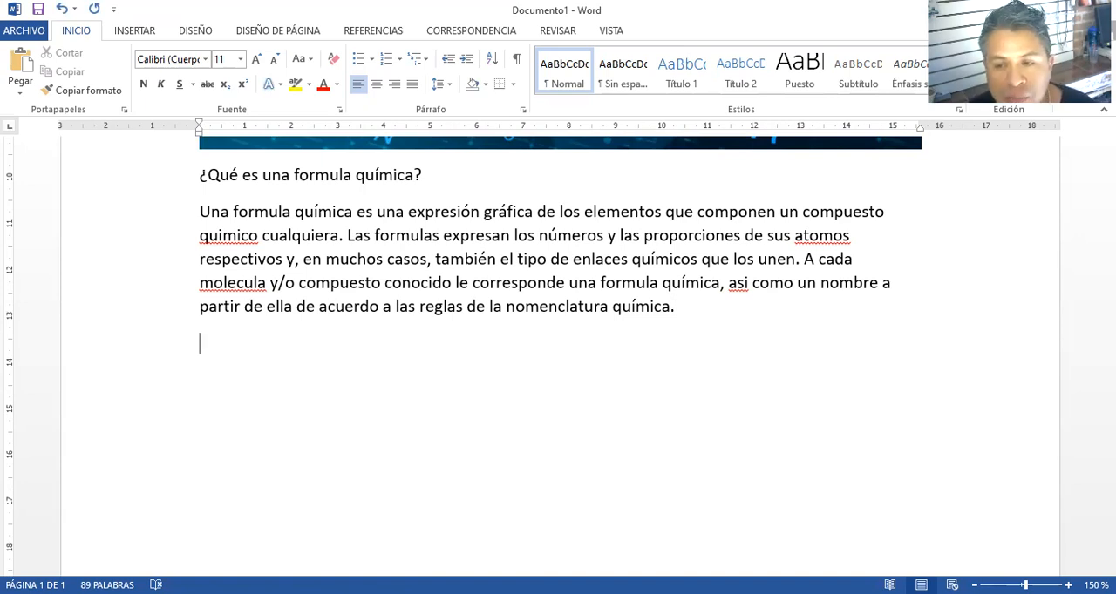
pyautogui.write('existen')
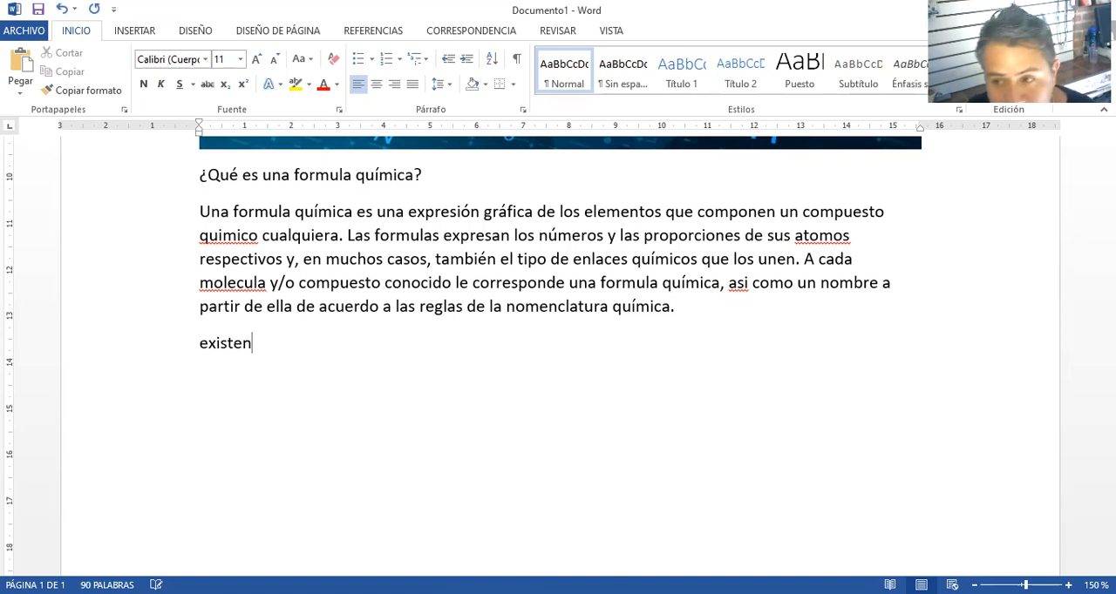
pyautogui.write(' di')
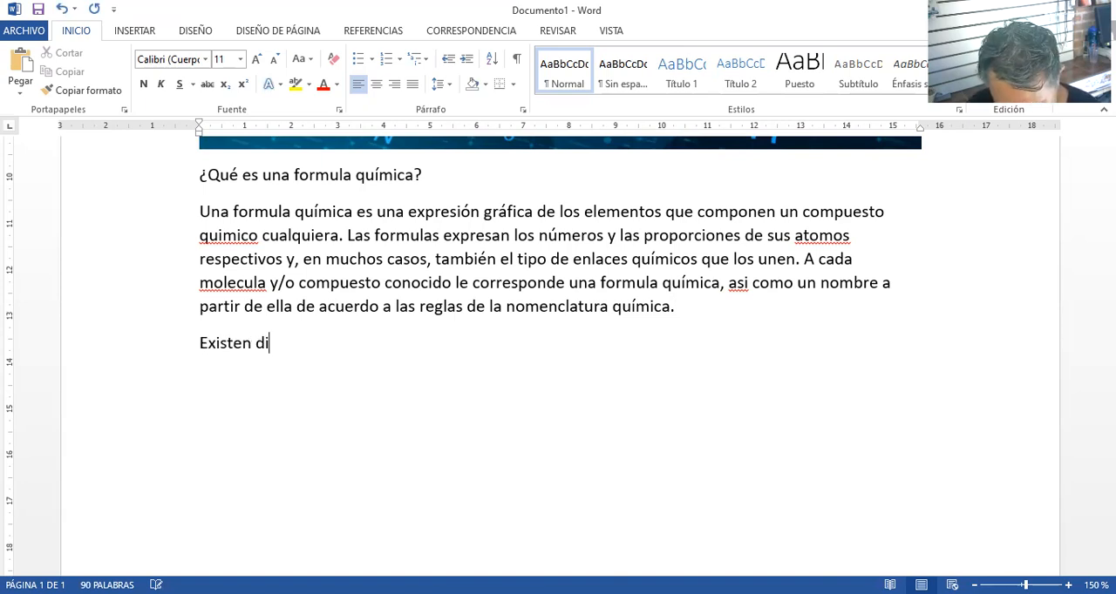
pyautogui.write('versos ')
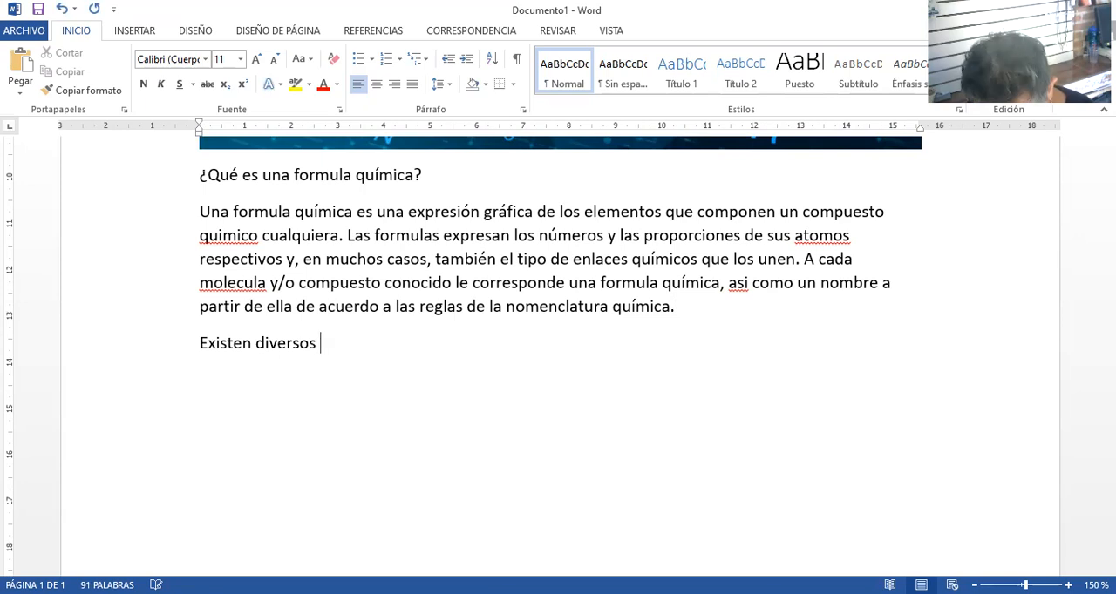
pyautogui.write('tispo de foum')
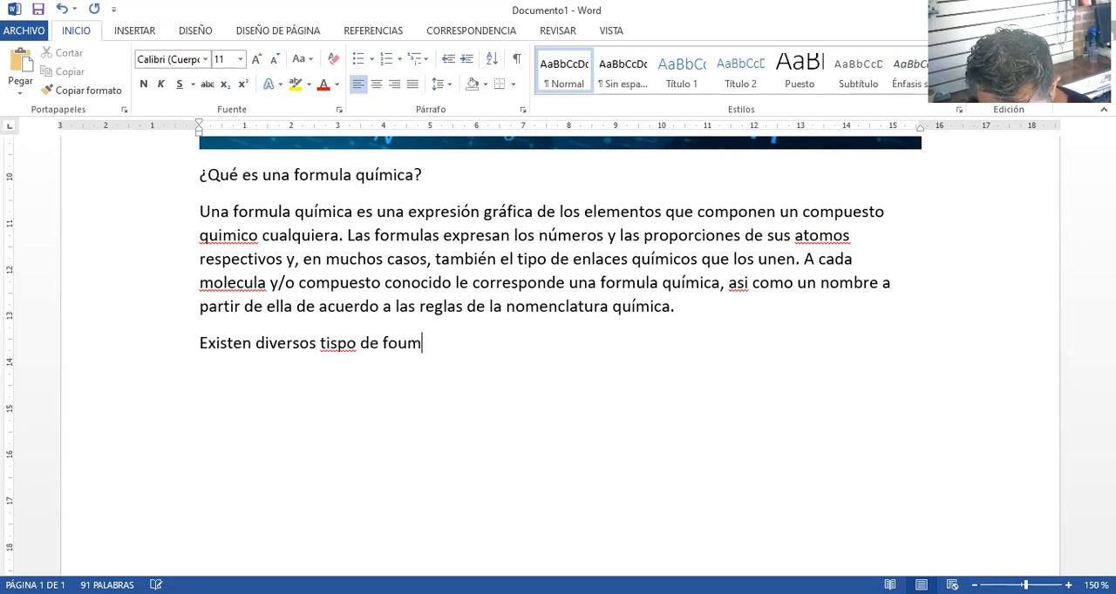
pyautogui.press('BackSpace')
pyautogui.press('BackSpace')
pyautogui.write('rmu')
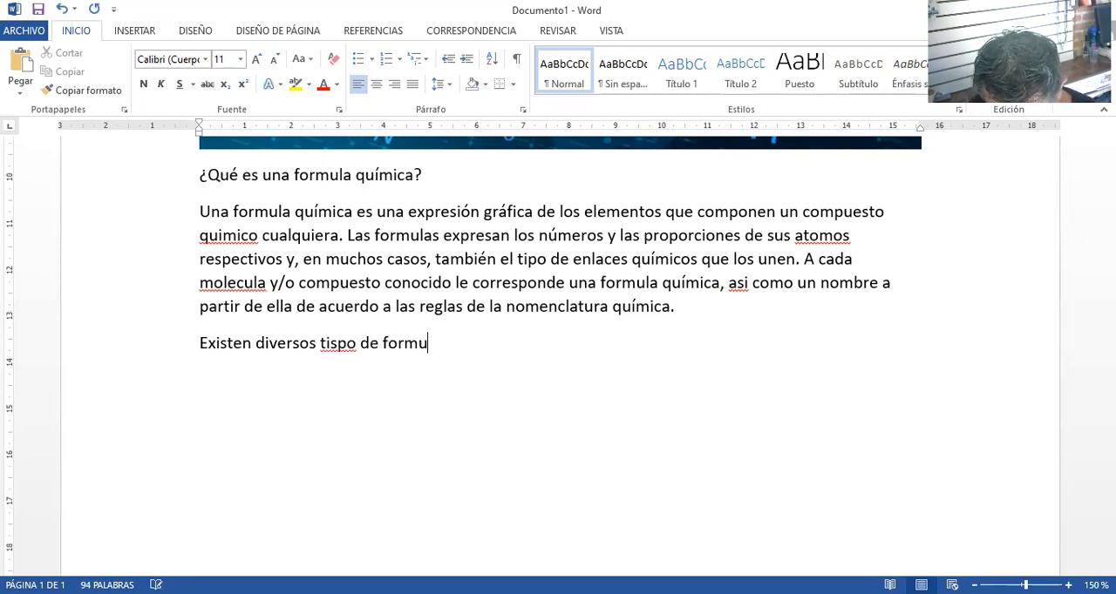
pyautogui.write('las quimicas')
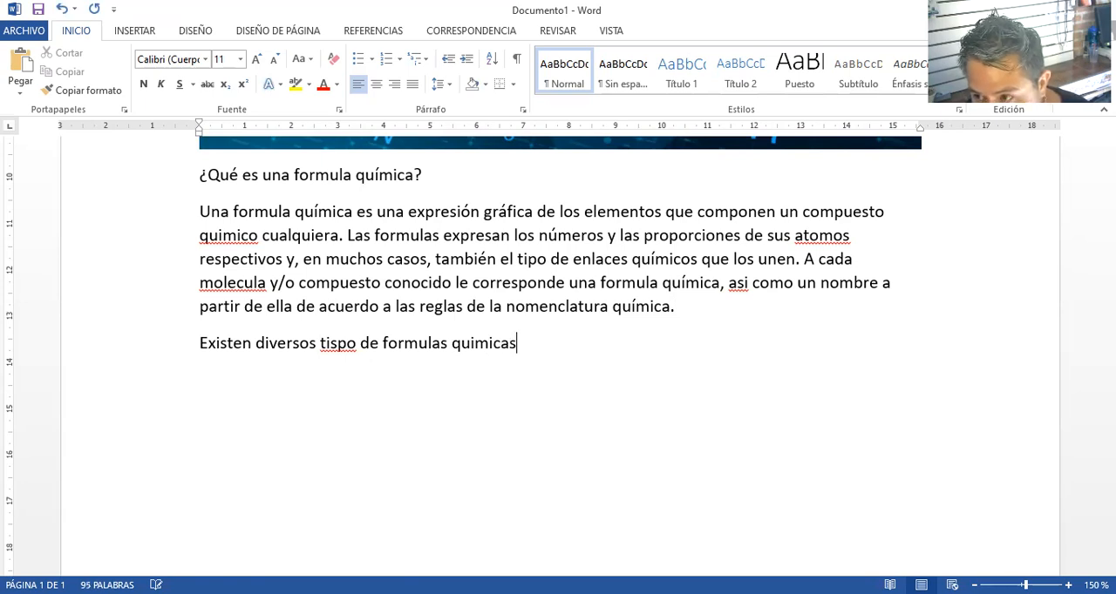
pyautogui.press('BackSpace')
pyautogui.press('BackSpace')
pyautogui.press('BackSpace')
pyautogui.press('BackSpace')
pyautogui.press('BackSpace')
pyautogui.press('BackSpace')
pyautogui.write('ímicas, cada uno')
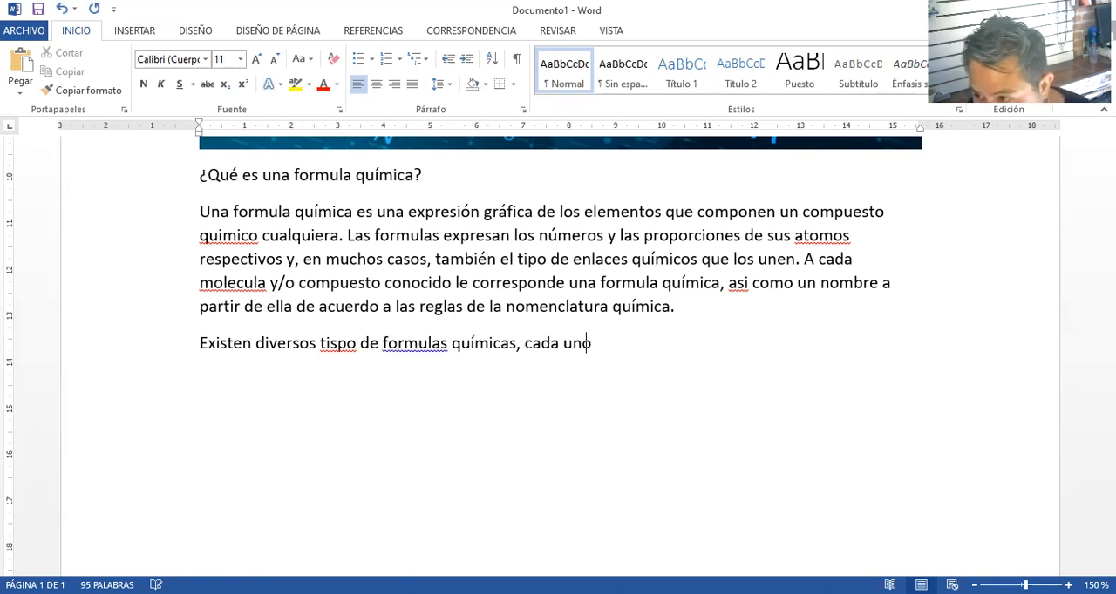
pyautogui.write('enfd')
# Continue the new paragraph's sentence with "cada uno enfocado en cierto tipo de información"
pyautogui.press('BackSpace')
pyautogui.write('ocado en')
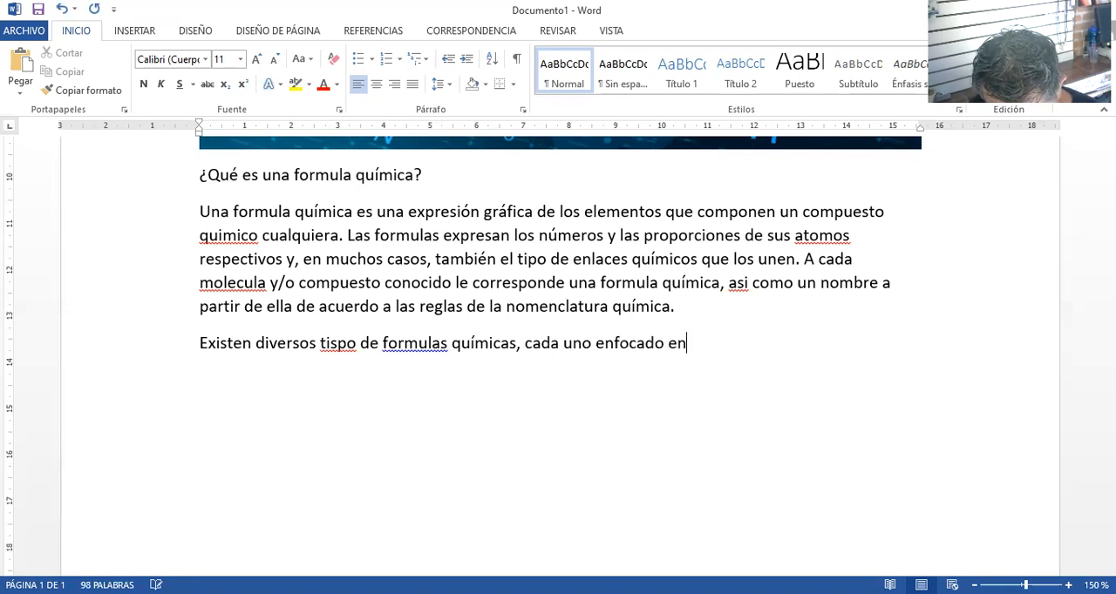
pyautogui.write(' cierto ')
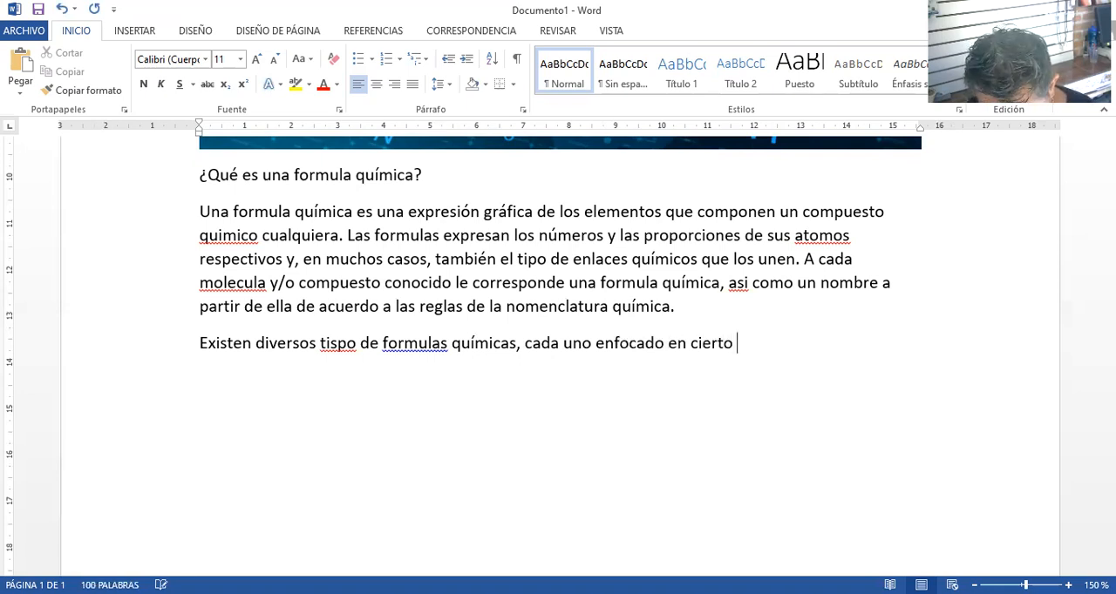
pyautogui.write('tipo de información')
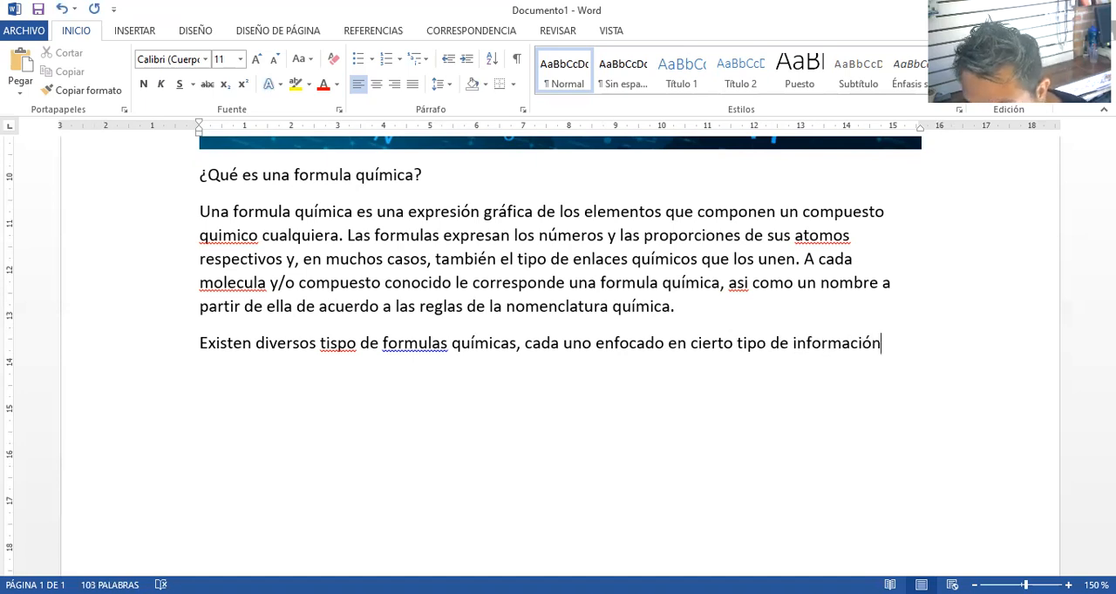
pyautogui.write(', pero')
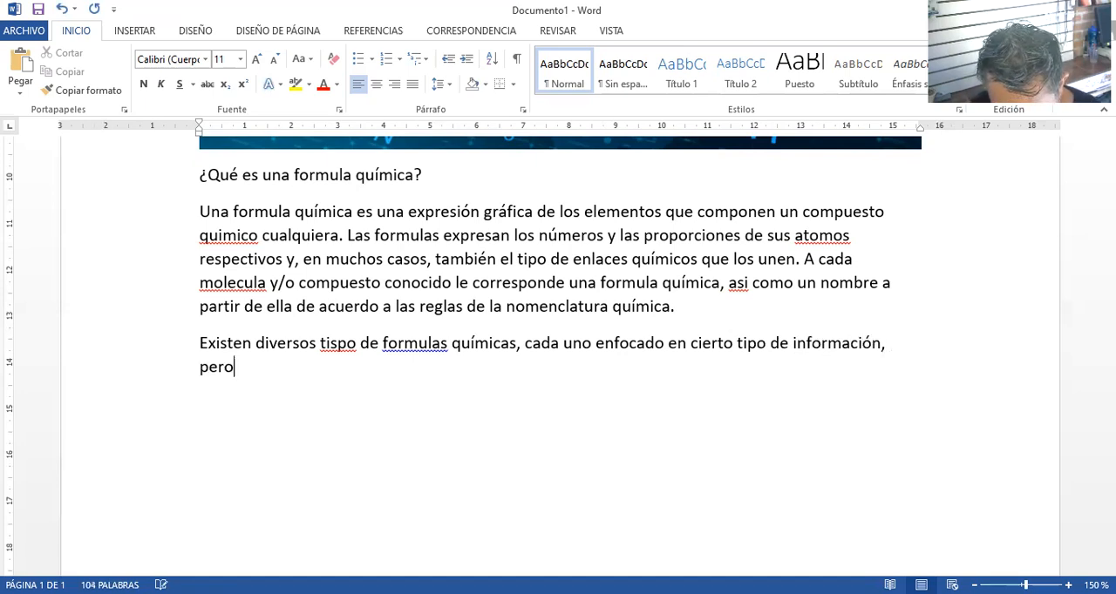
pyautogui.write(' enlíneas ')
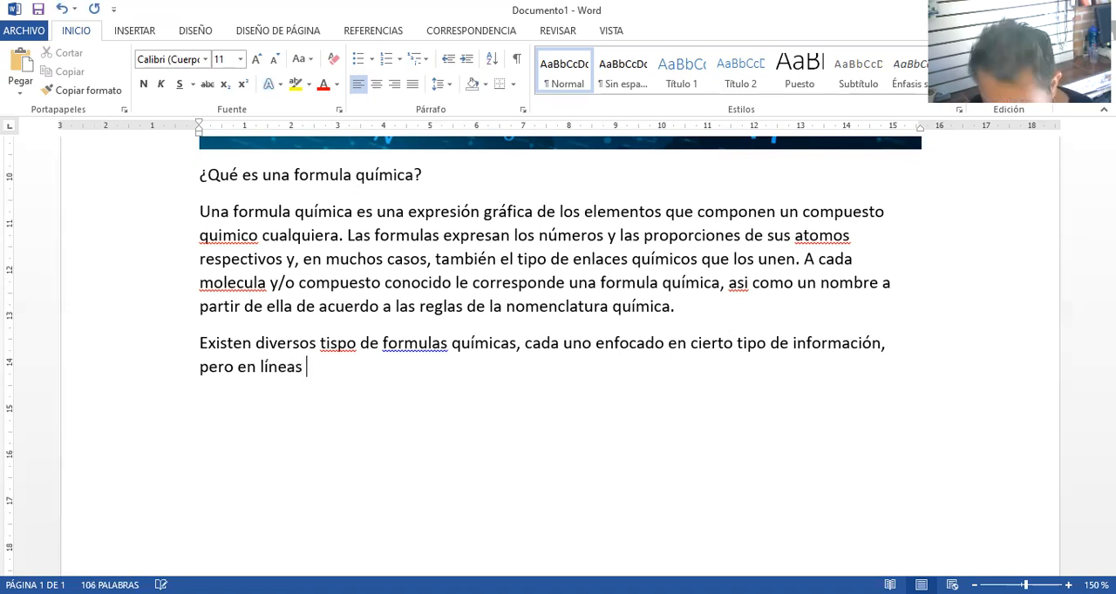
pyautogui.write('generales')
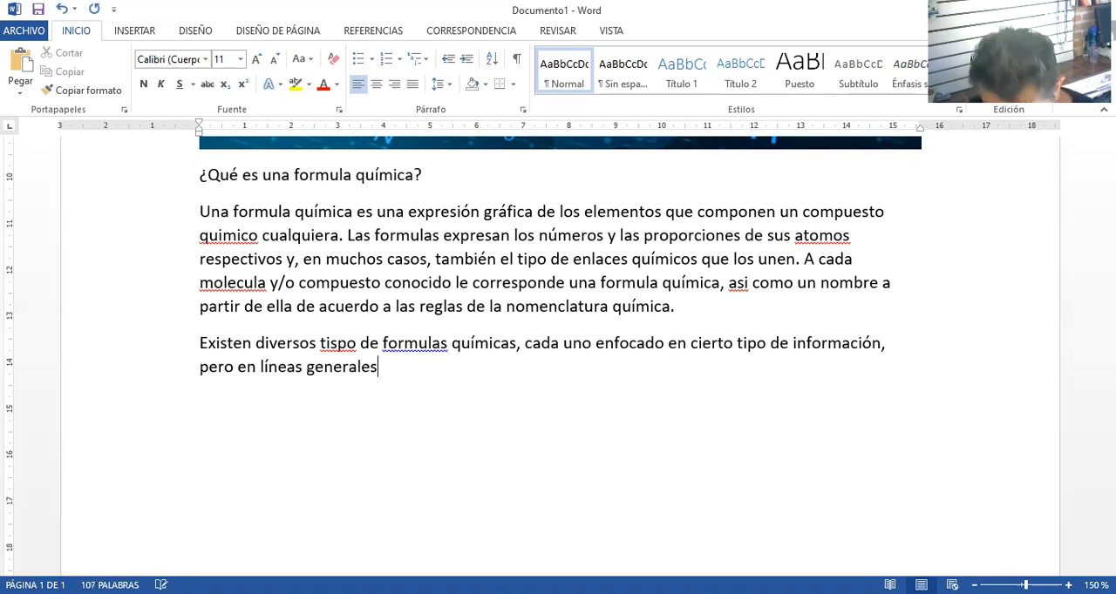
pyautogui.write(' todas sirven')
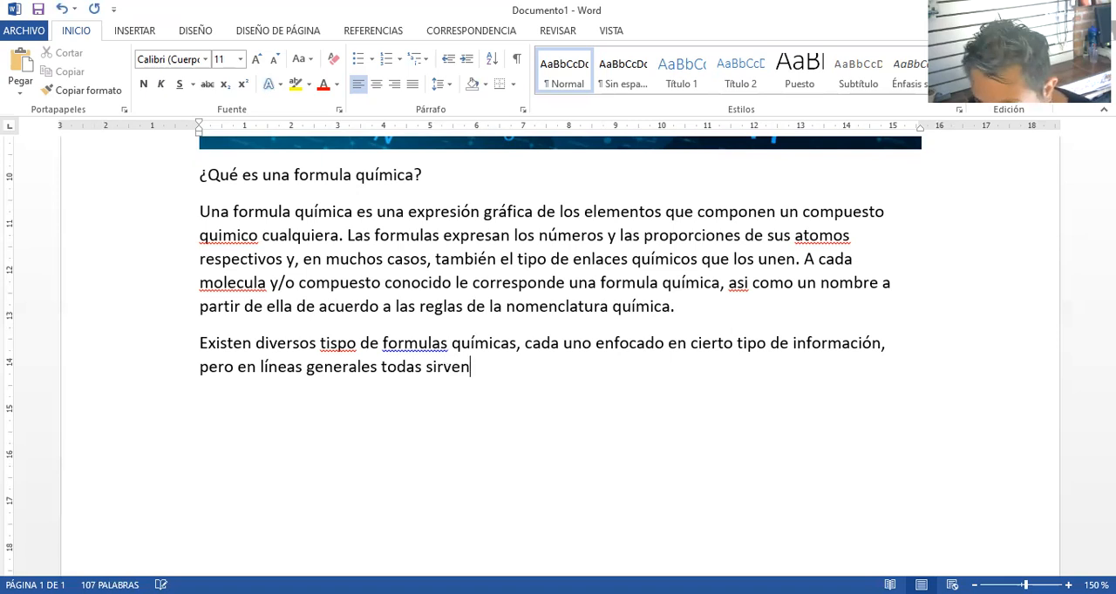
pyautogui.write(' para com')
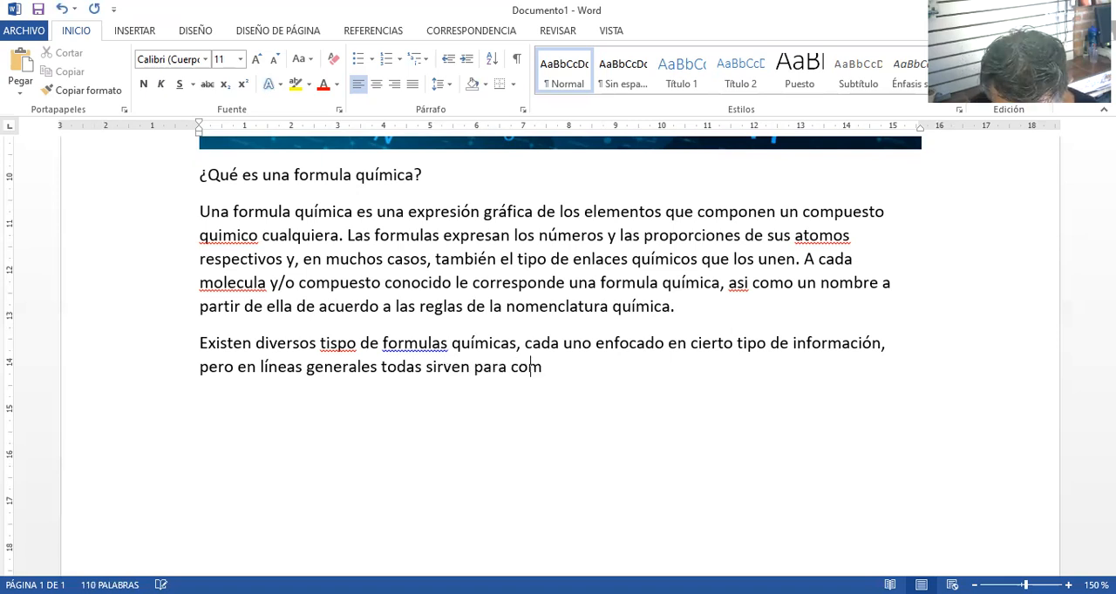
pyautogui.write('prender la natural')
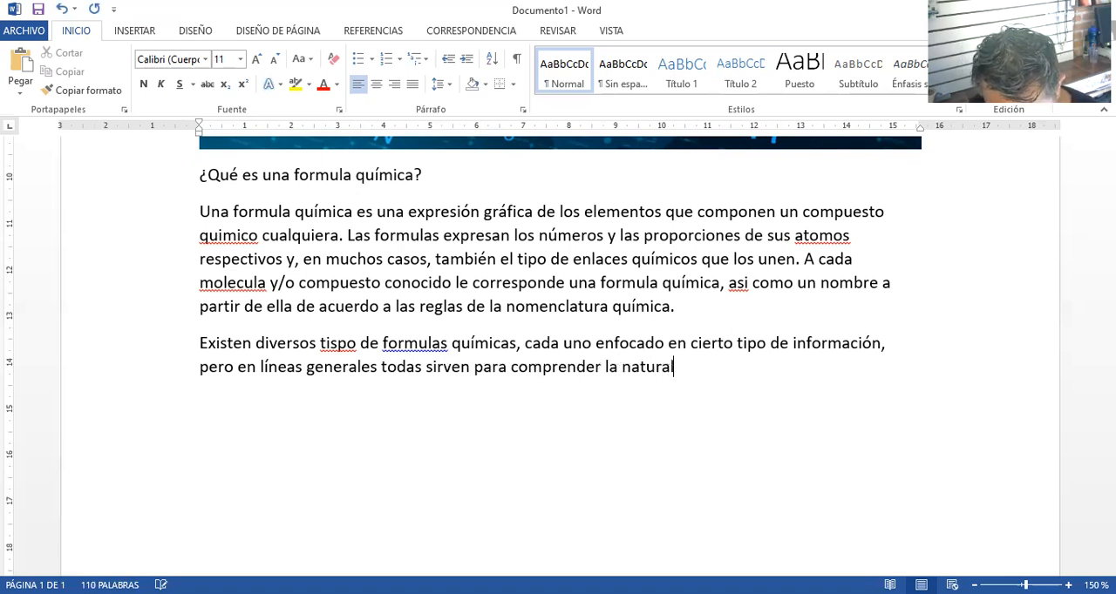
pyautogui.write('eza qu')
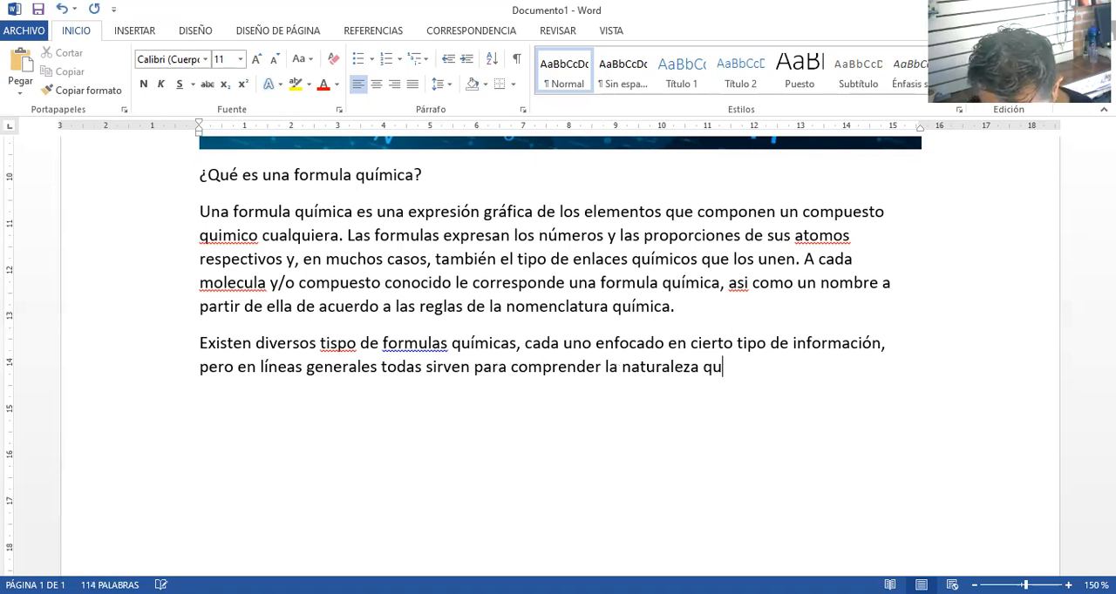
pyautogui.write('ímica de las s')
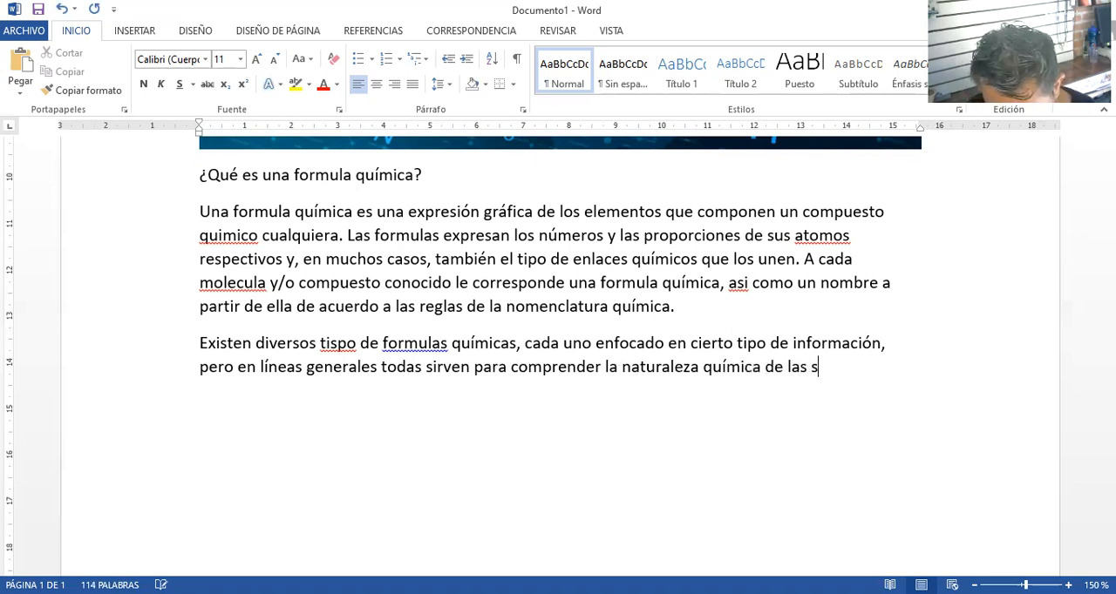
pyautogui.write('ustancias')
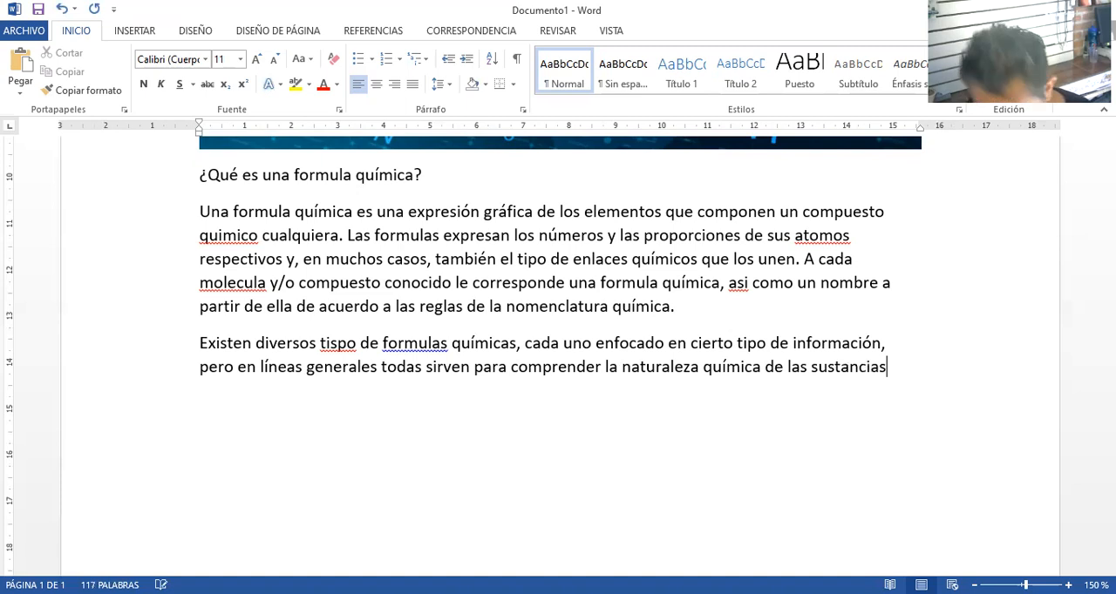
pyautogui.write(' y para expre')
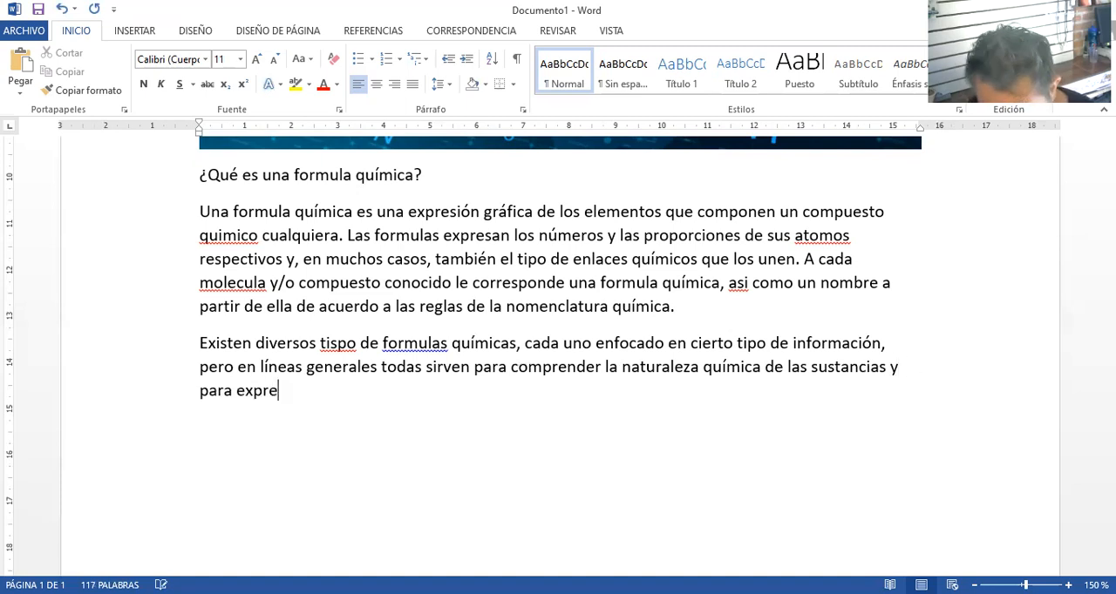
pyautogui.write('sar lo que courre durante')
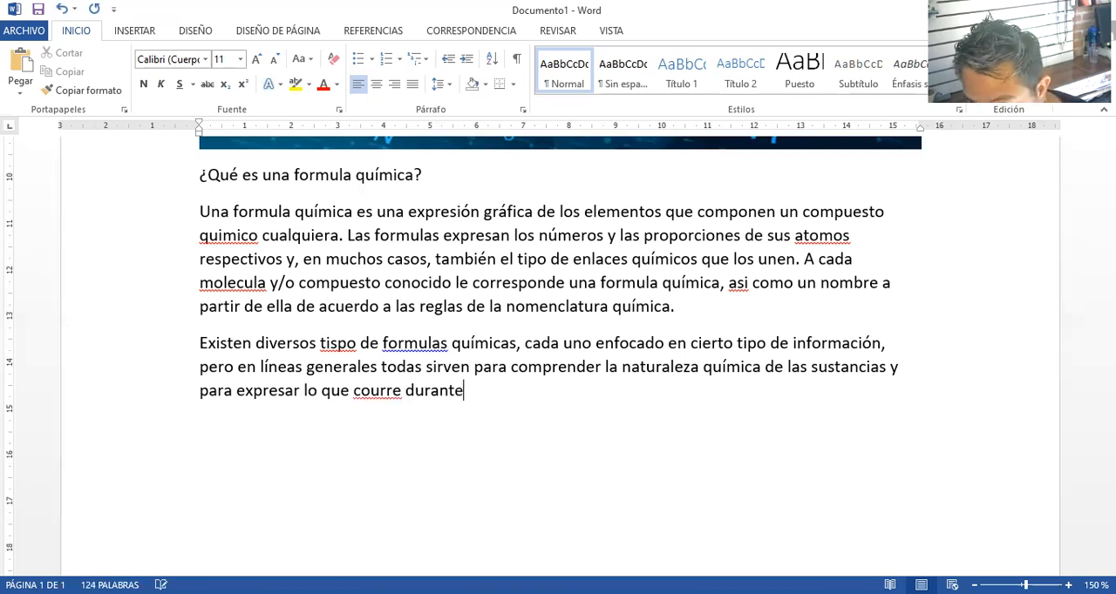
pyautogui.write(' una rea')
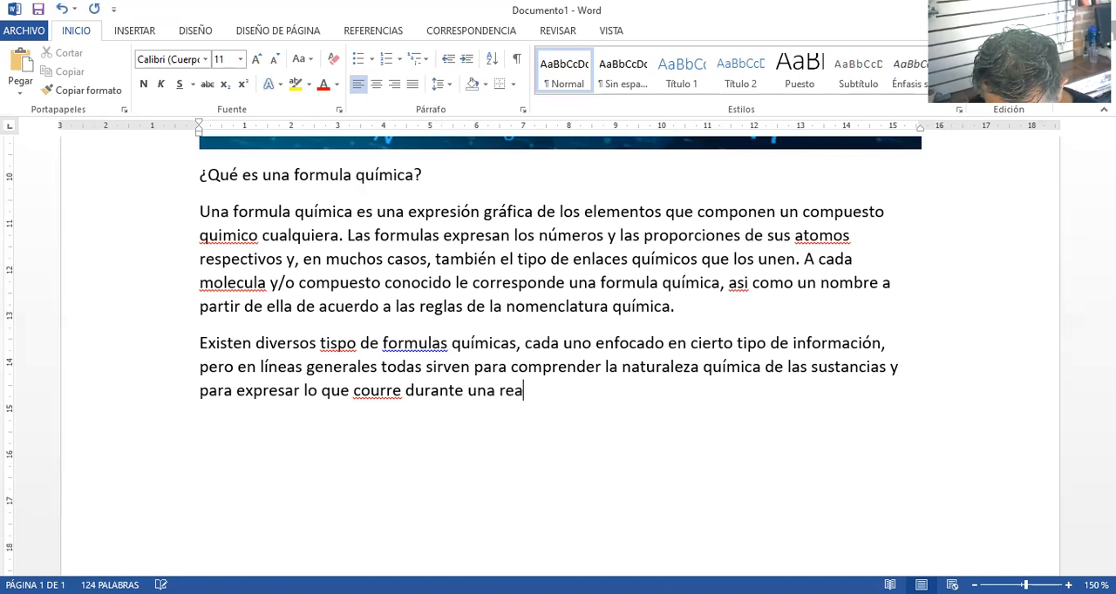
pyautogui.write('cción quimica')
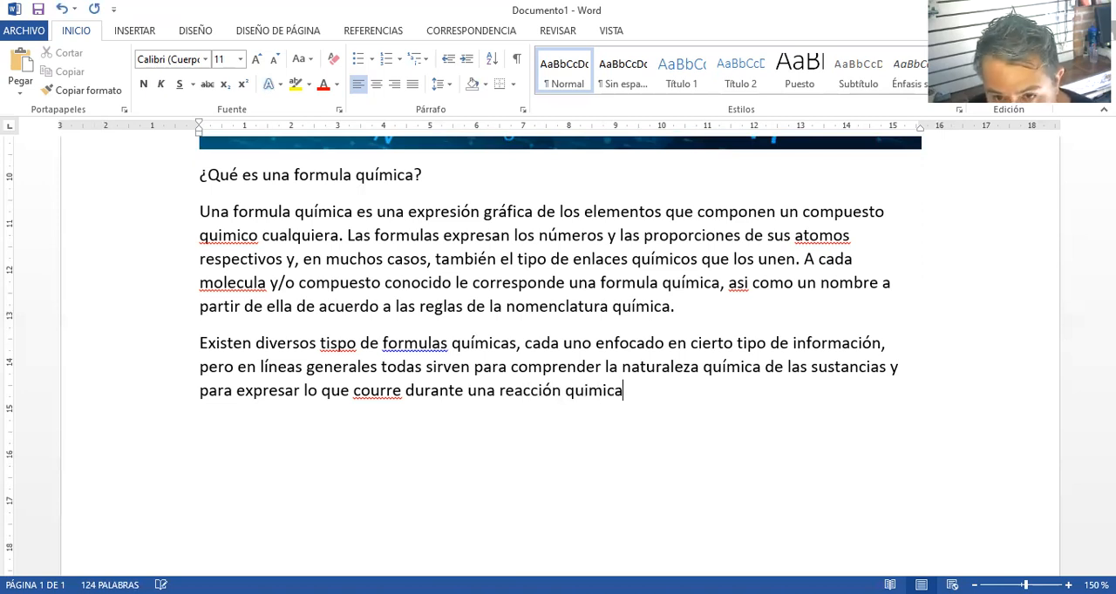
pyautogui.press('BackSpace')
pyautogui.press('BackSpace')
pyautogui.press('BackSpace')
pyautogui.press('BackSpace')
pyautogui.press('BackSpace')
pyautogui.write('ímica deterrminasda')
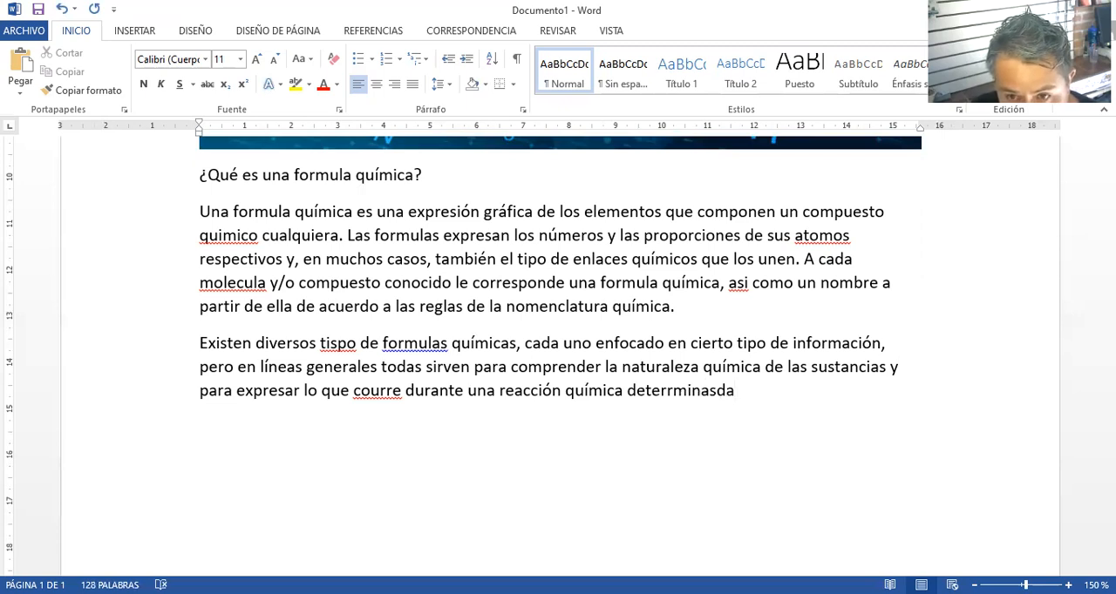
pyautogui.write(',')
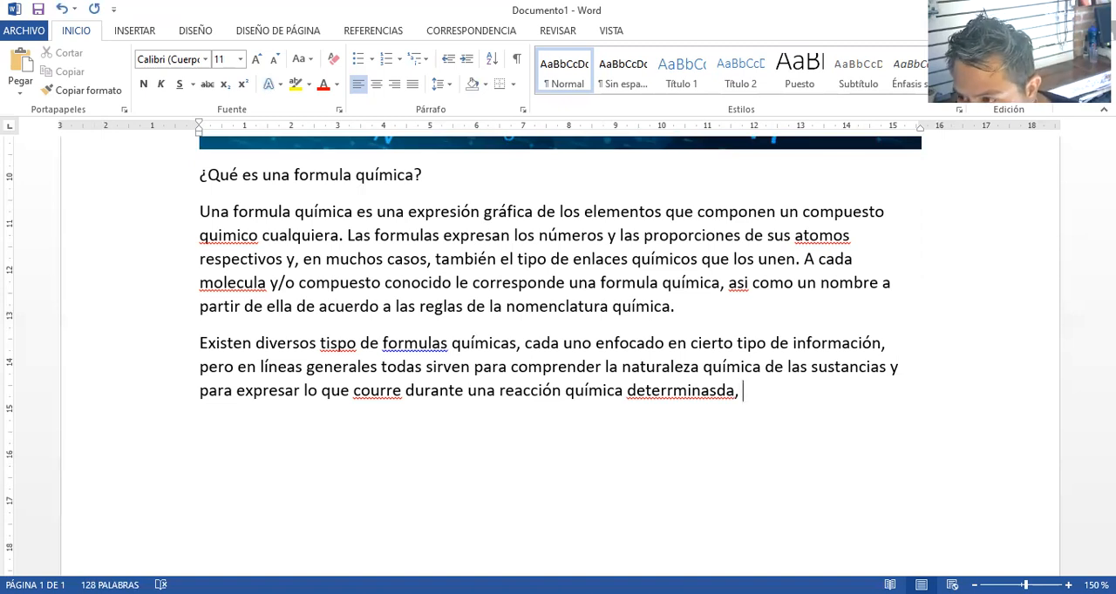
# Finish the sentence with ", en la que algunos elementos o compuestos se transforman en otros."
pyautogui.write('en ')
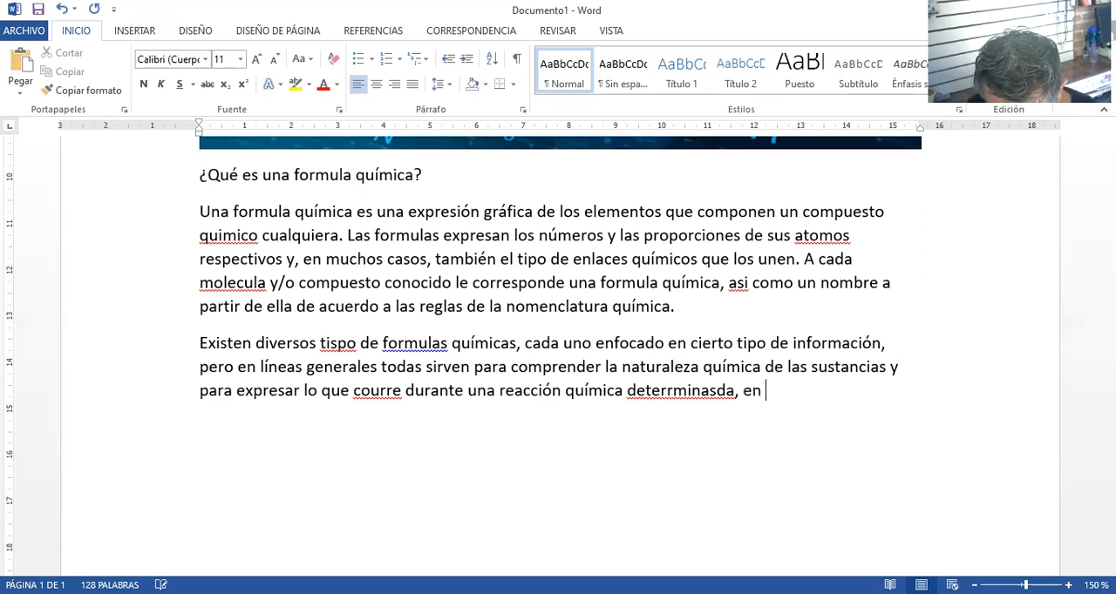
pyautogui.write('la que algunos elemen')
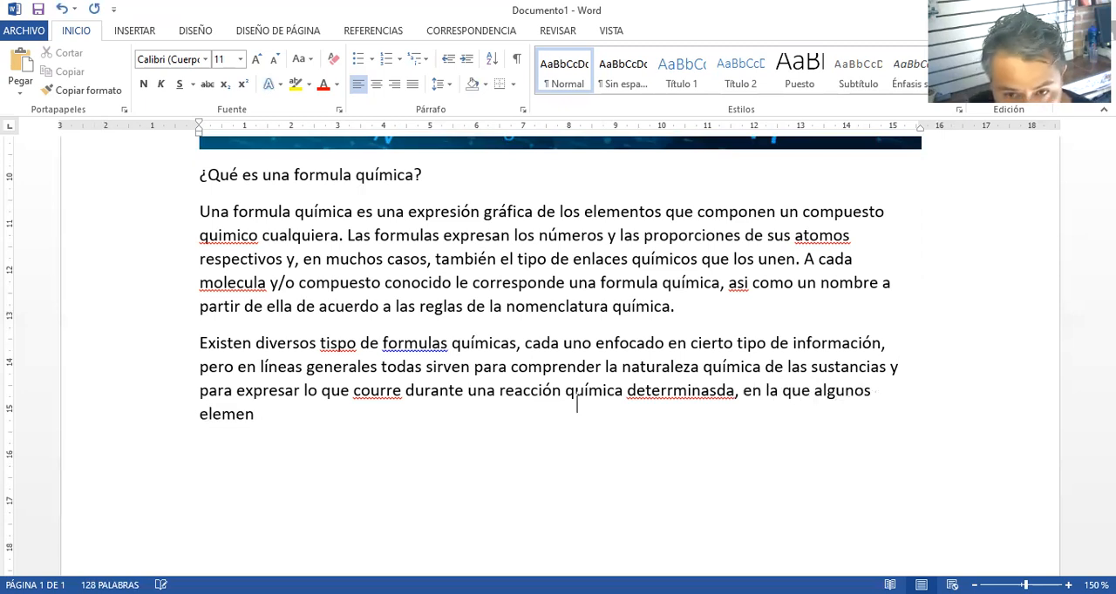
pyautogui.write('tos ')
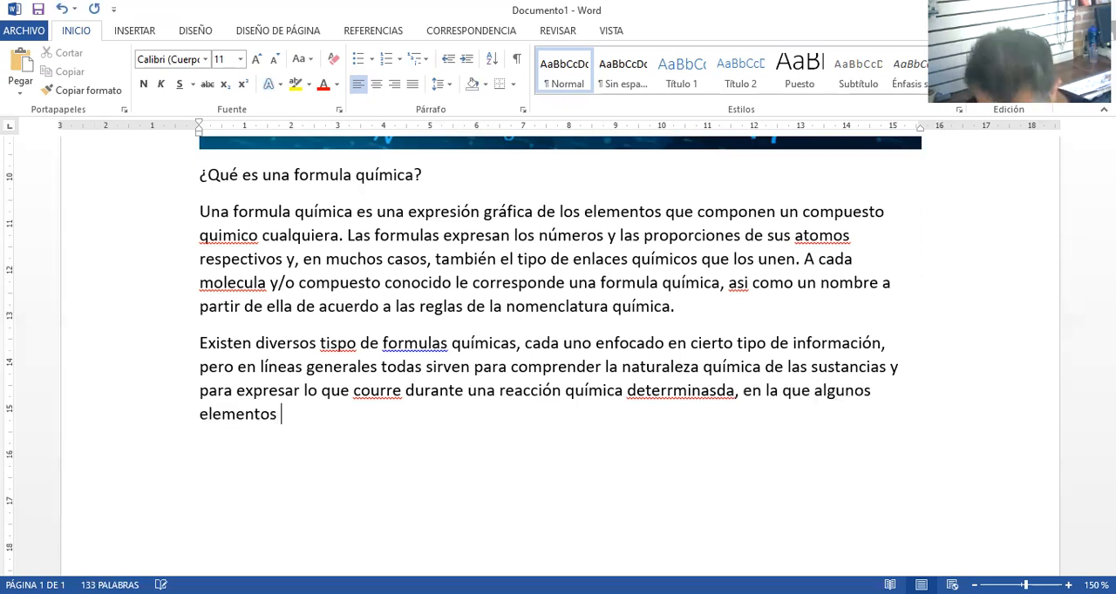
pyautogui.write('o compuesto')
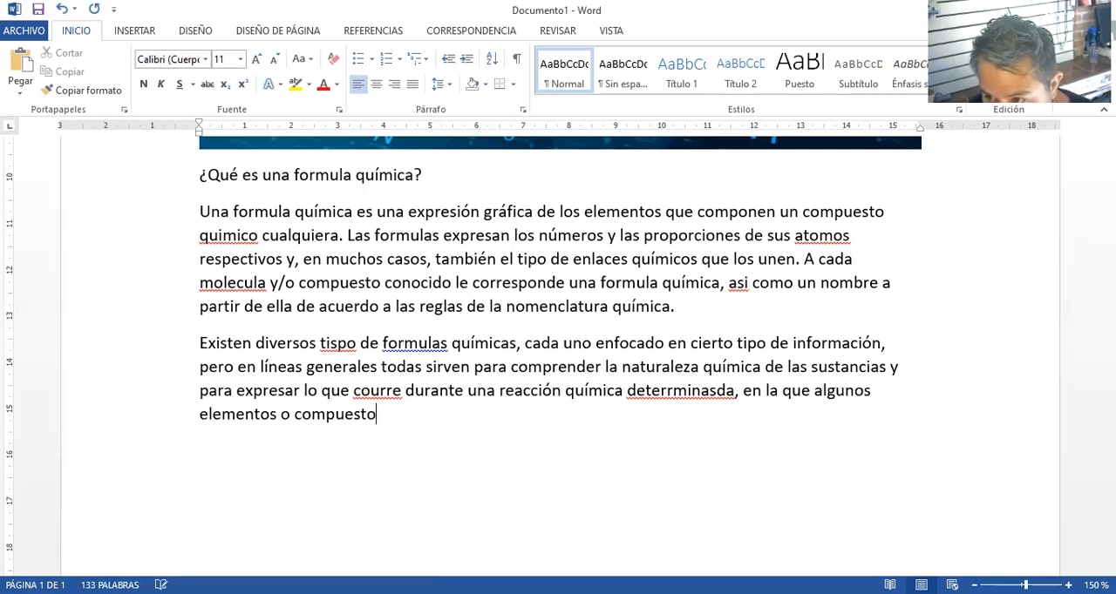
pyautogui.write('s se tra')
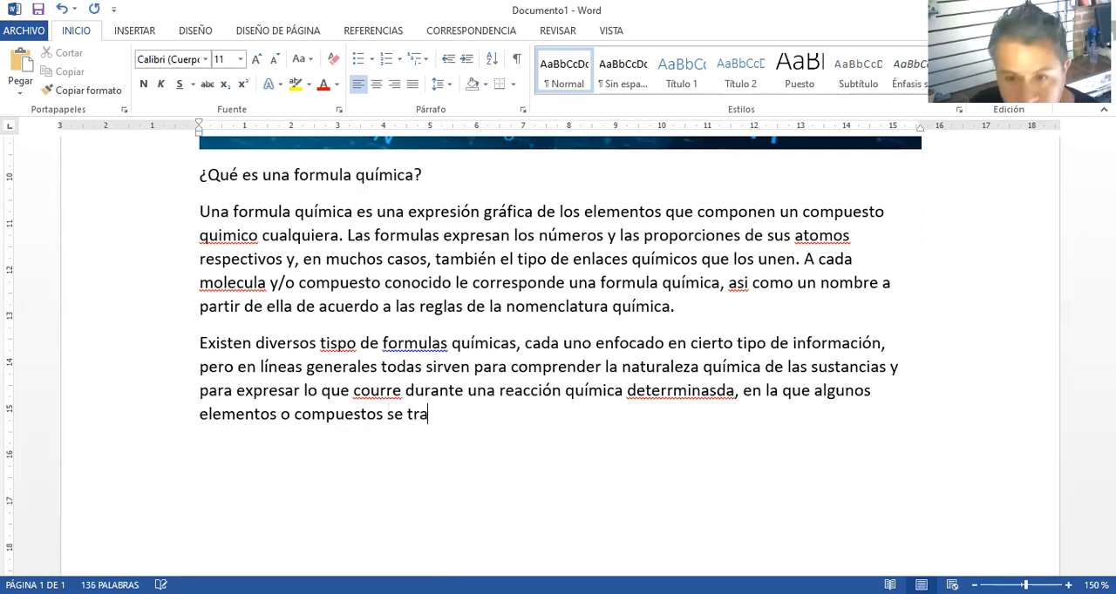
pyautogui.write('nsforman en otros')
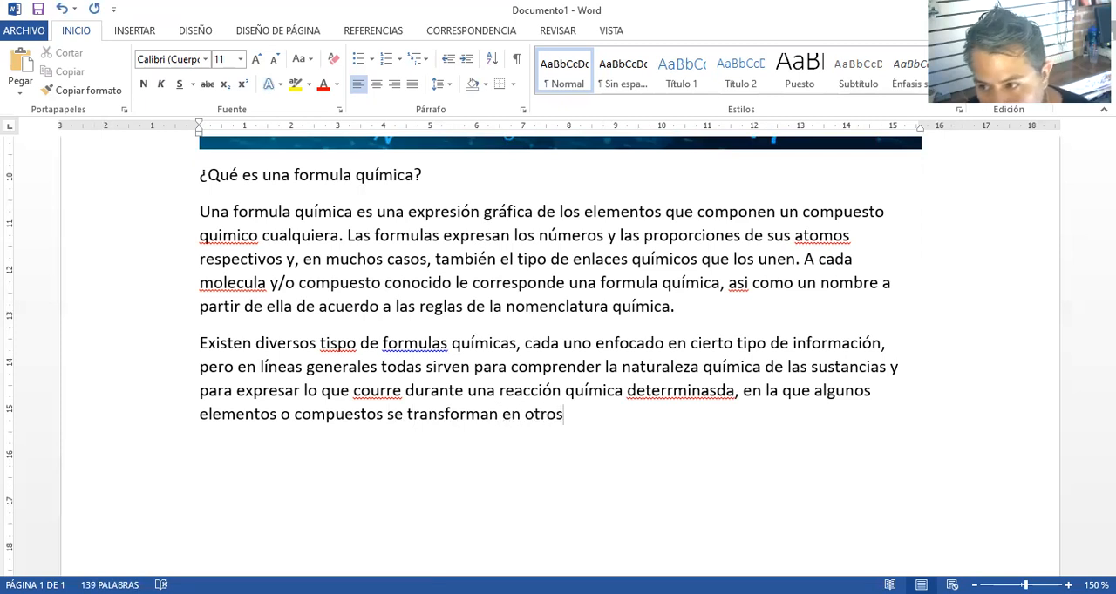
pyautogui.write('..')
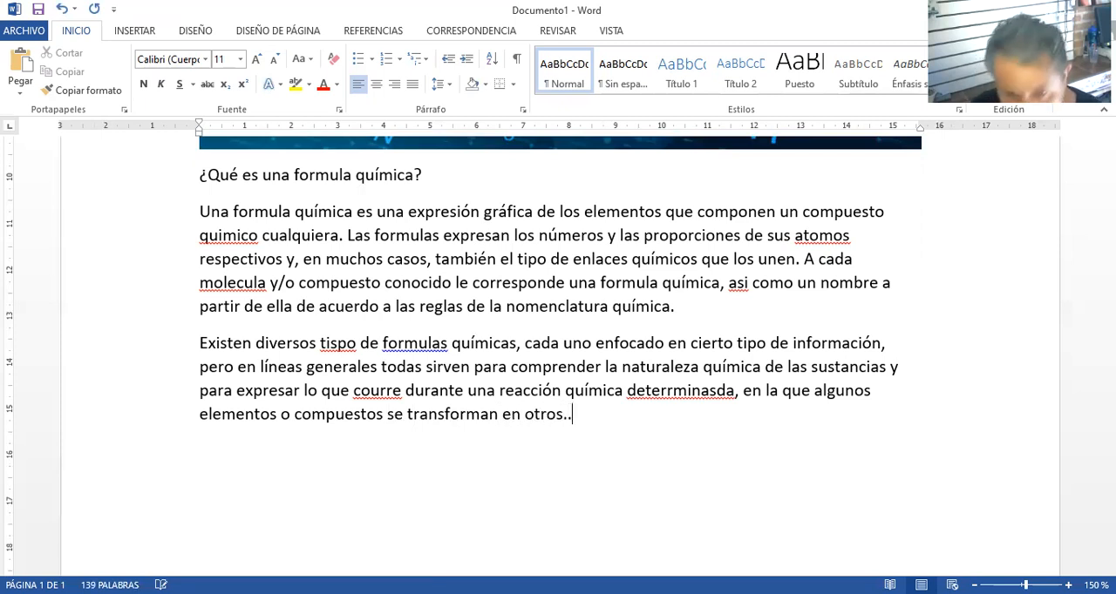
pyautogui.press('BackSpace')
# Start a new sentence at the end of the second paragraph with "Por esta razón, las formulas químicas"
pyautogui.write('Po')
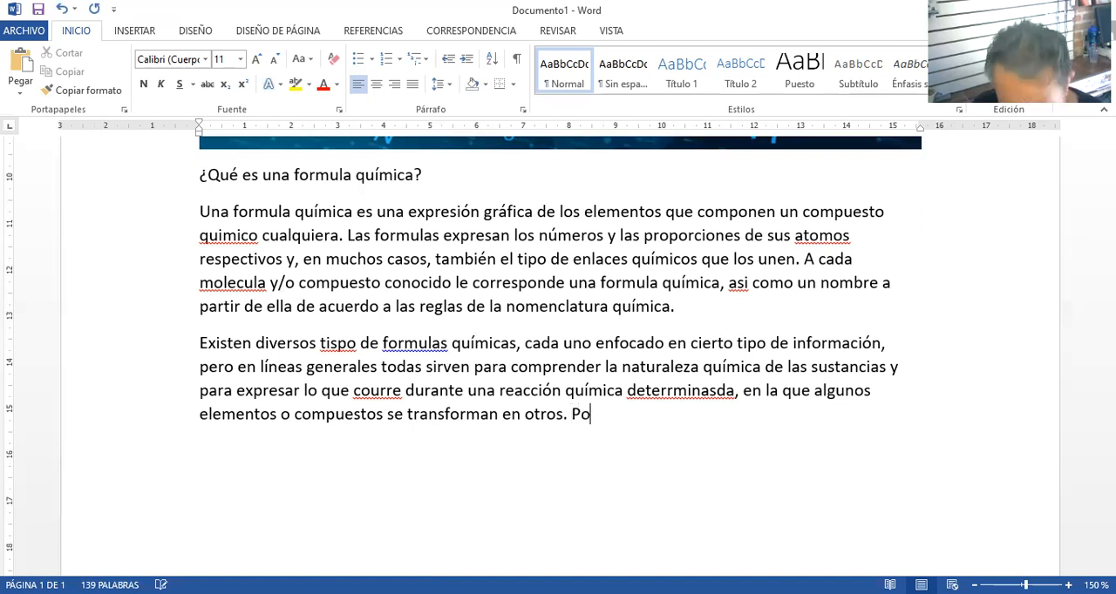
pyautogui.write('r esta razón')
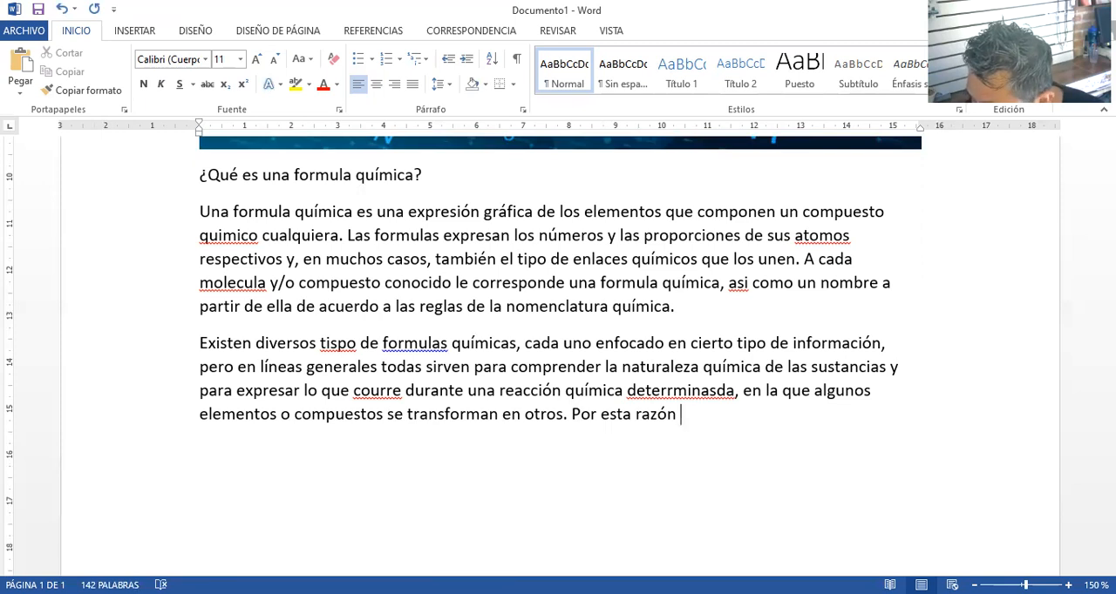
pyautogui.press('BackSpace')
pyautogui.write(', la')
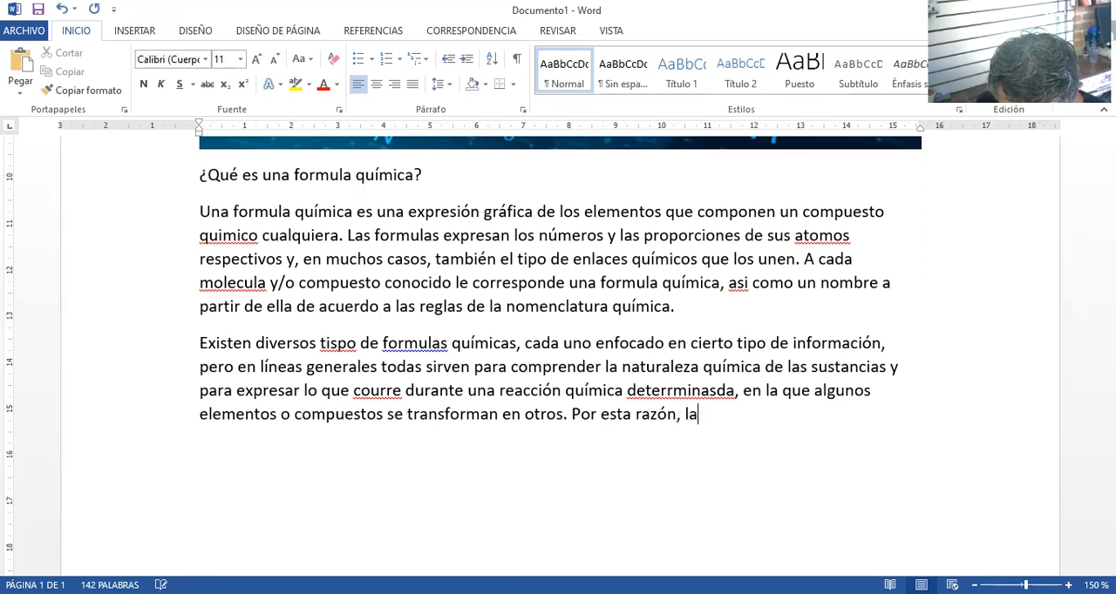
pyautogui.write('s formulas quimicas')
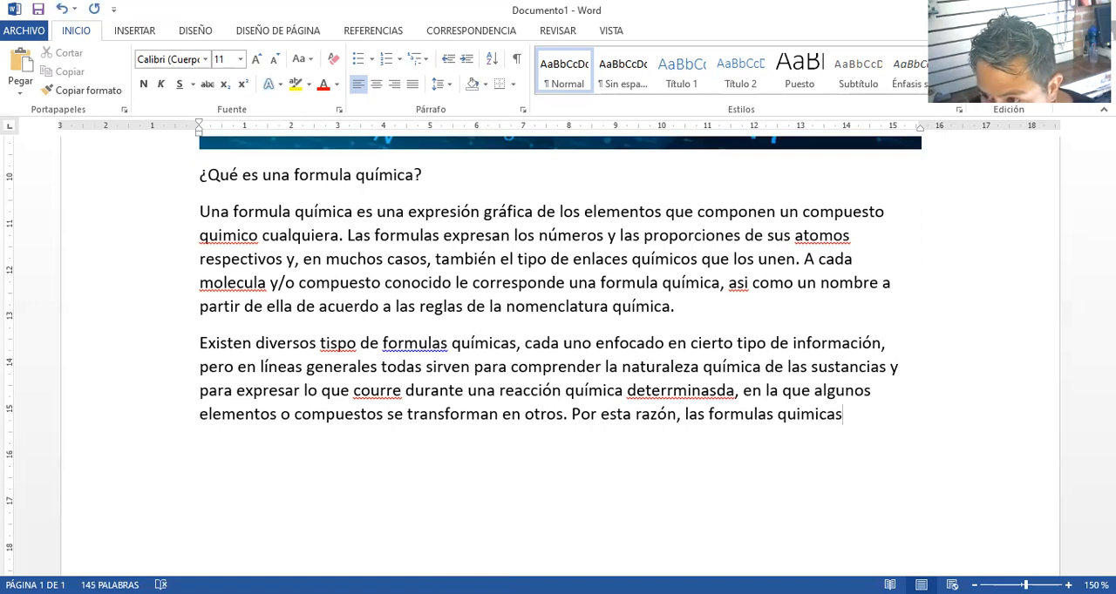
pyautogui.write(' responden a ')
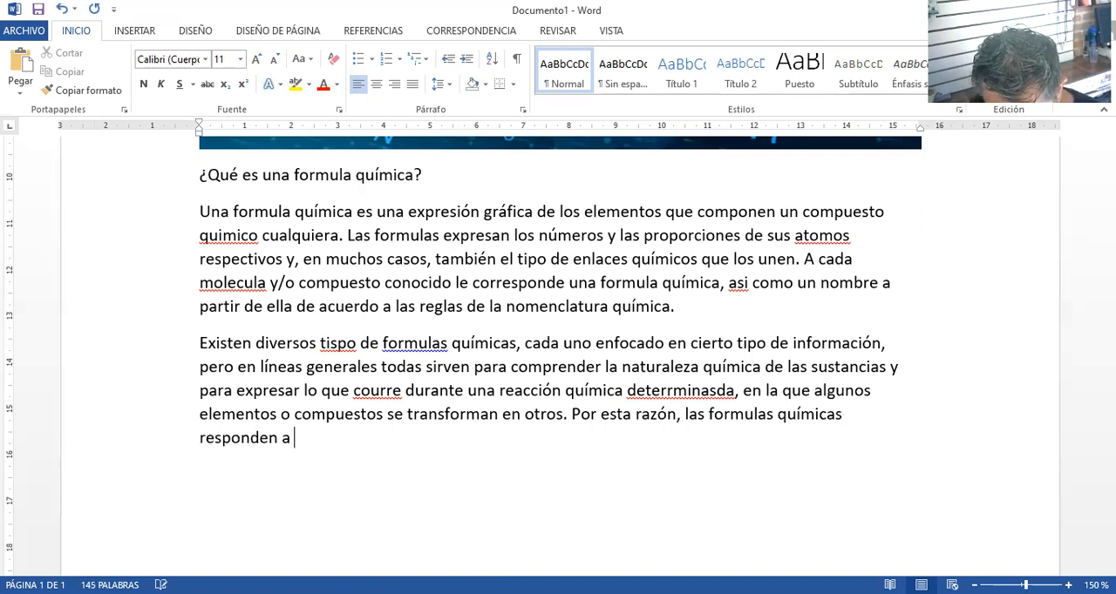
pyautogui.write('un sistema')
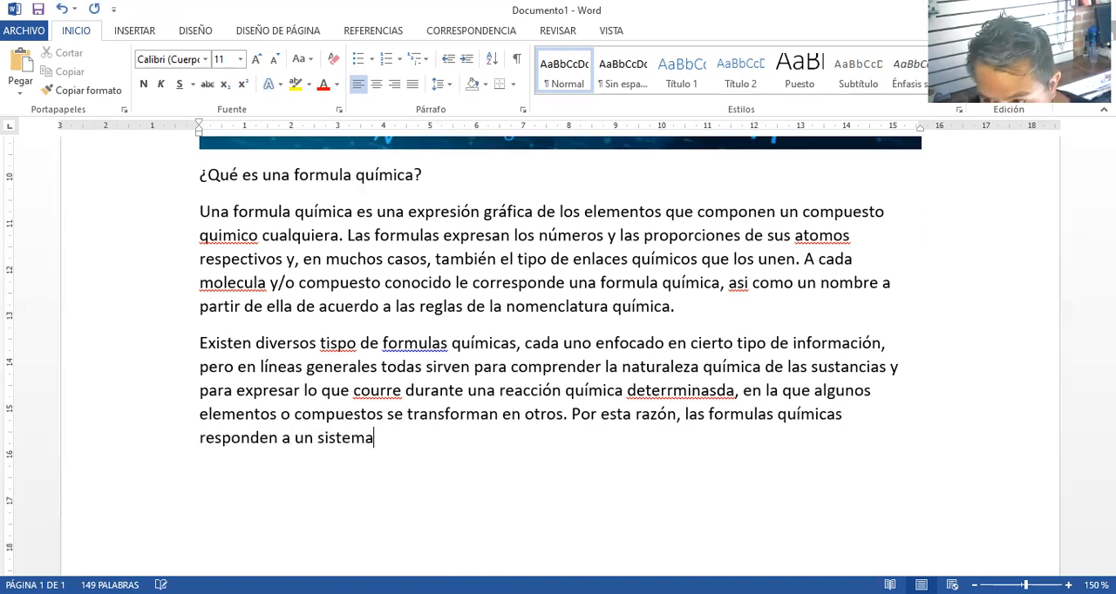
pyautogui.write(' conven')
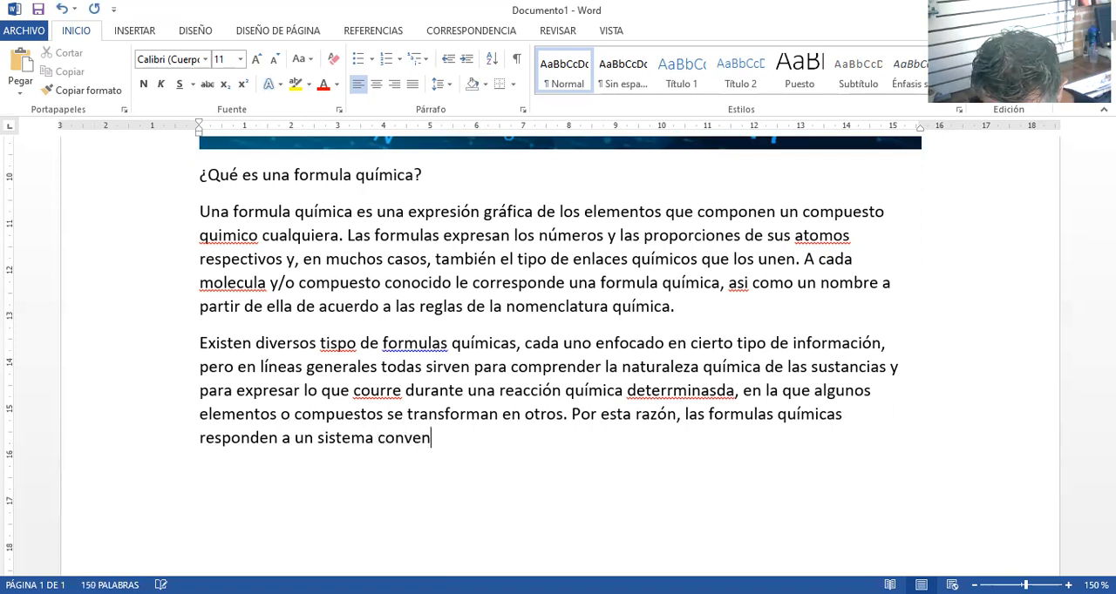
pyautogui.write('cional de re')
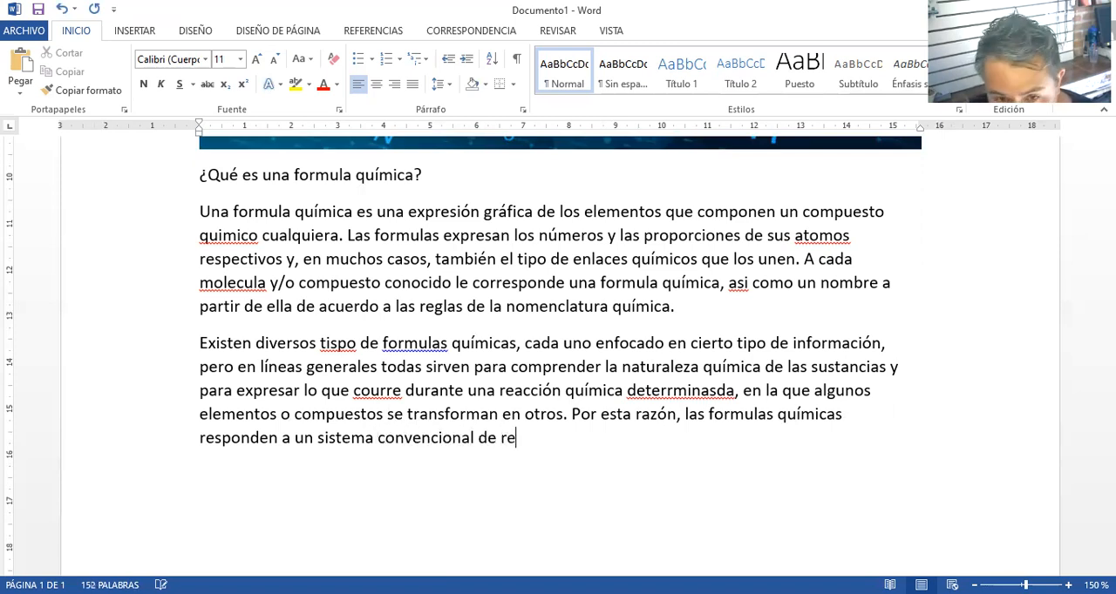
pyautogui.write('pre')
# Continue the sentence with "responden a un sistema convencional de representación de los elementos y las moléculas"
pyautogui.write('ci')
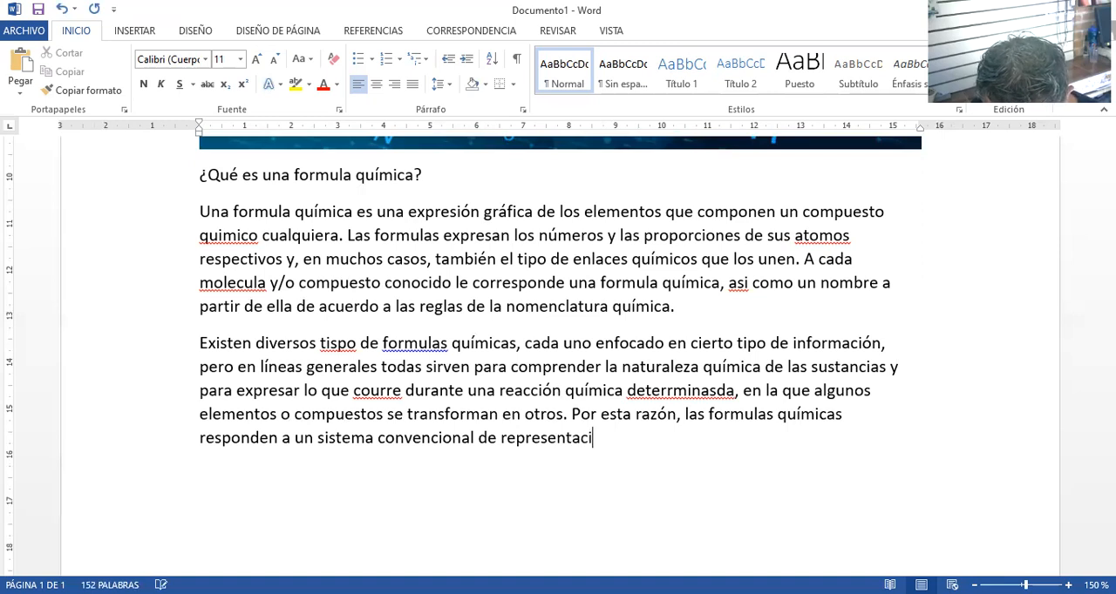
pyautogui.write('ón de los elemen')
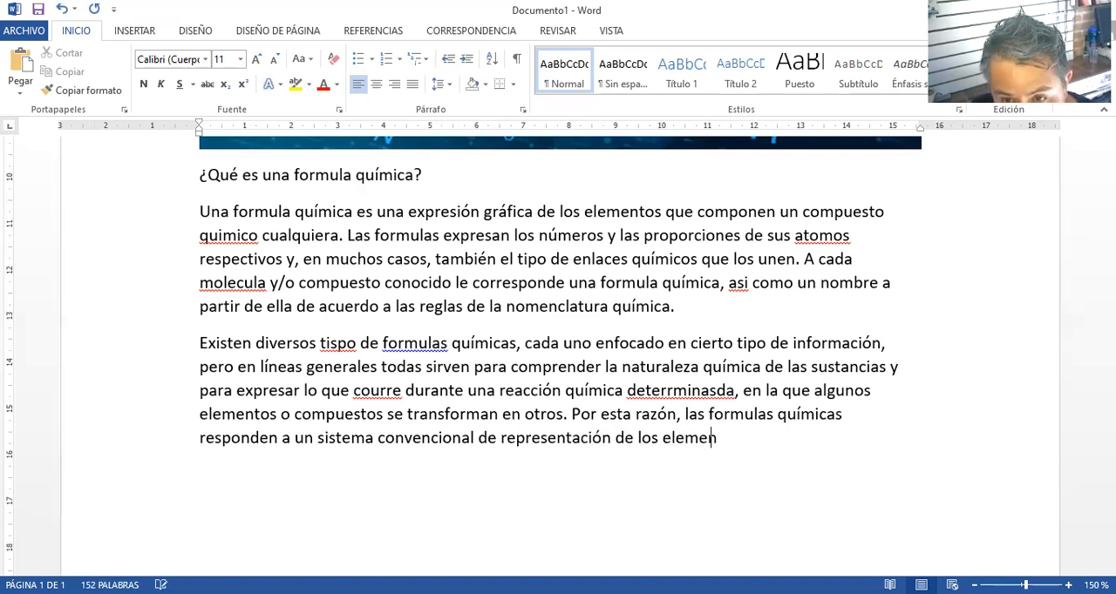
pyautogui.write('tos y las molecu')
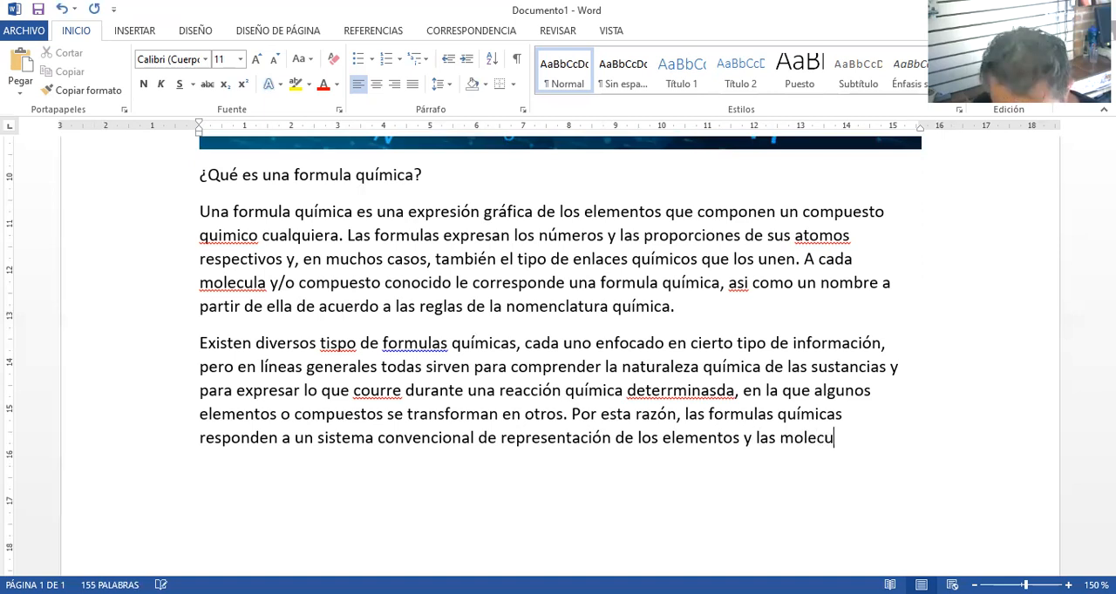
pyautogui.press('BackSpace')
pyautogui.press('BackSpace')
pyautogui.press('BackSpace')
pyautogui.write('éculas,')
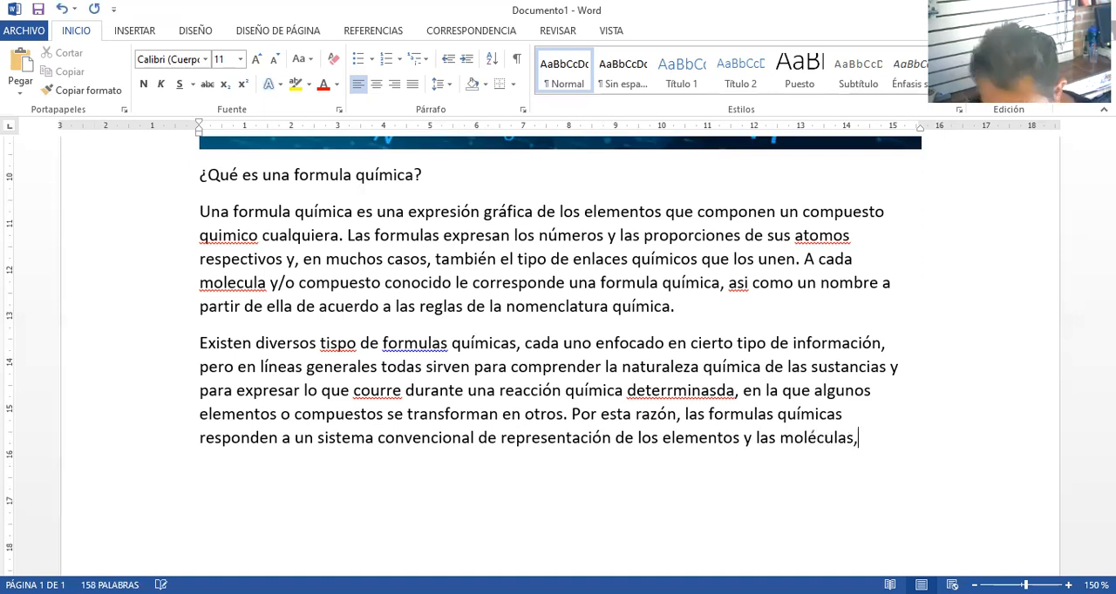
pyautogui.write(' es decir, ')
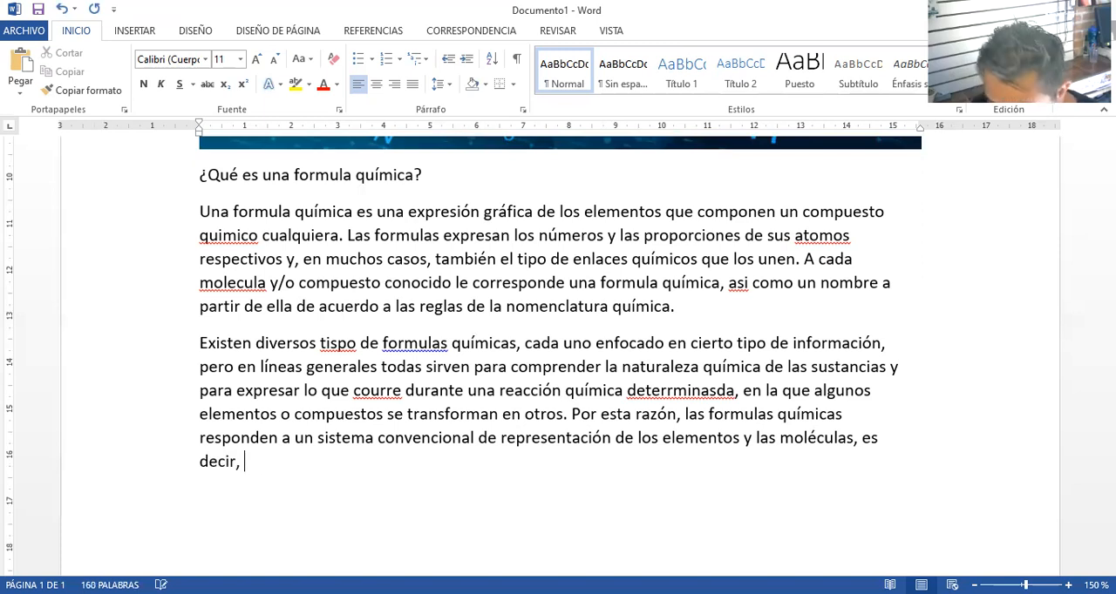
pyautogui.write('a una le ngu')
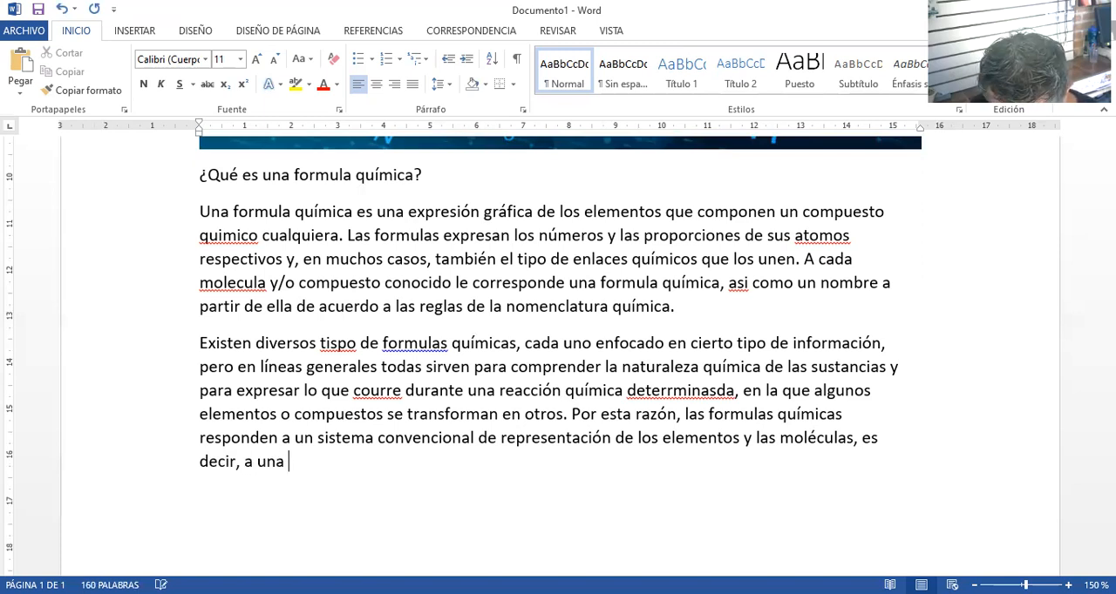
# Finish the sentence with ", es decir, a una lenguaje técnico especializado."
pyautogui.press('BackSpace')
pyautogui.press('BackSpace')
pyautogui.press('BackSpace')
pyautogui.press('BackSpace')
pyautogui.write('nguaje')
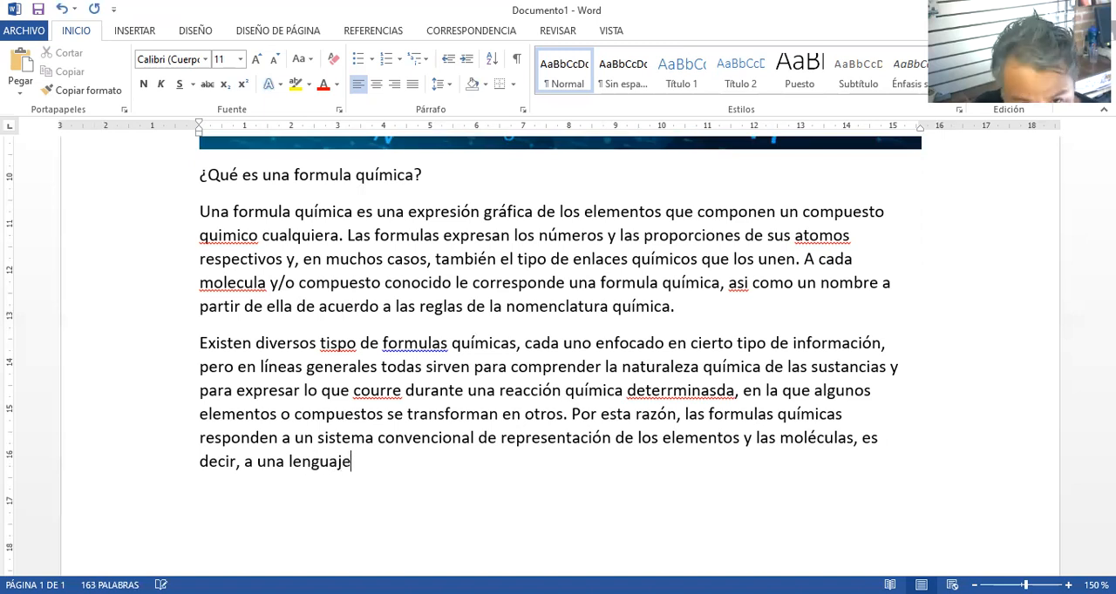
pyautogui.write(' t')
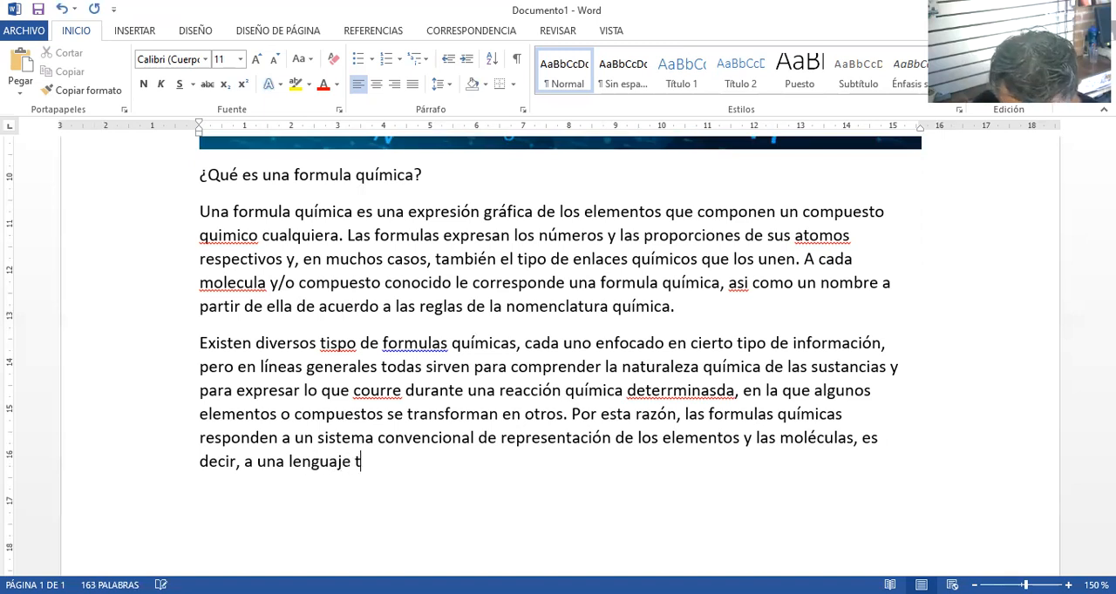
pyautogui.write('ecnico es')
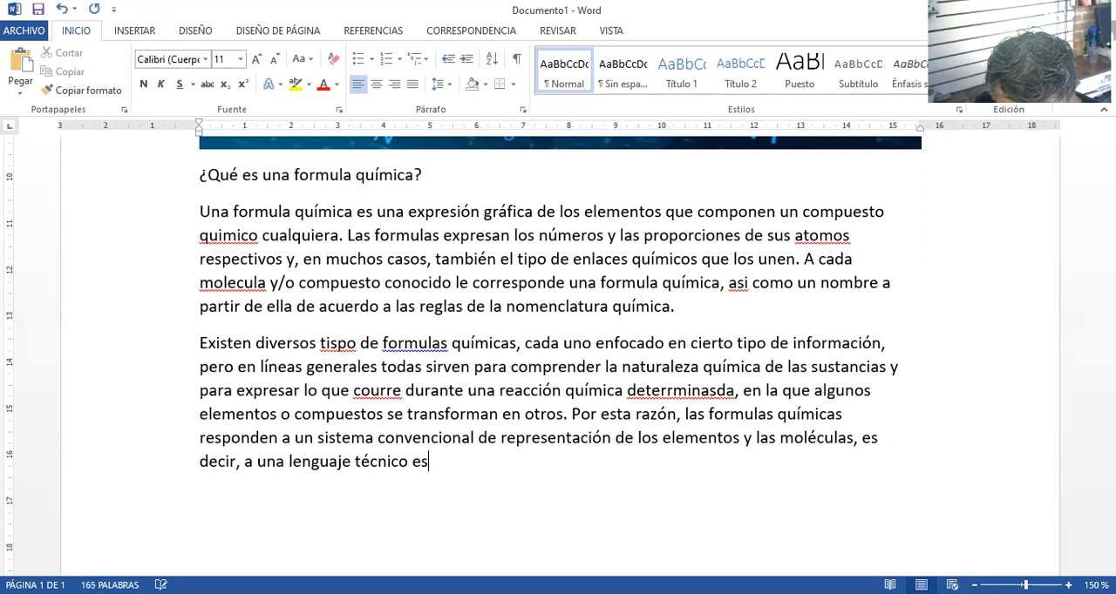
pyautogui.write('pecializado.')
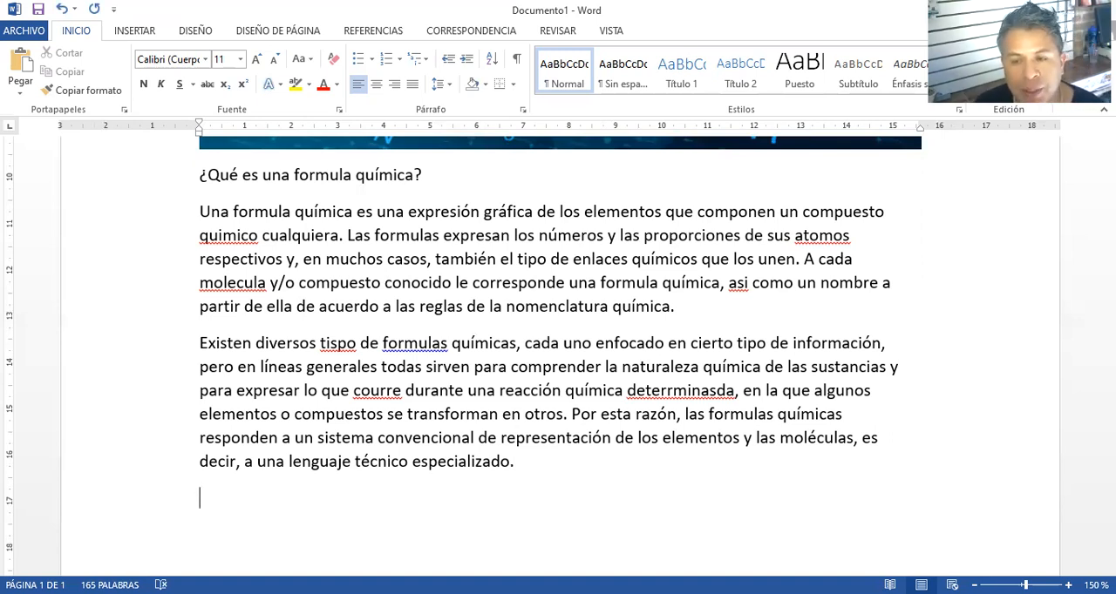
# Begin a third paragraph with "Las formulas quimic as utilizan los símbolos químicos de los elementos y"
pyautogui.press('Return')
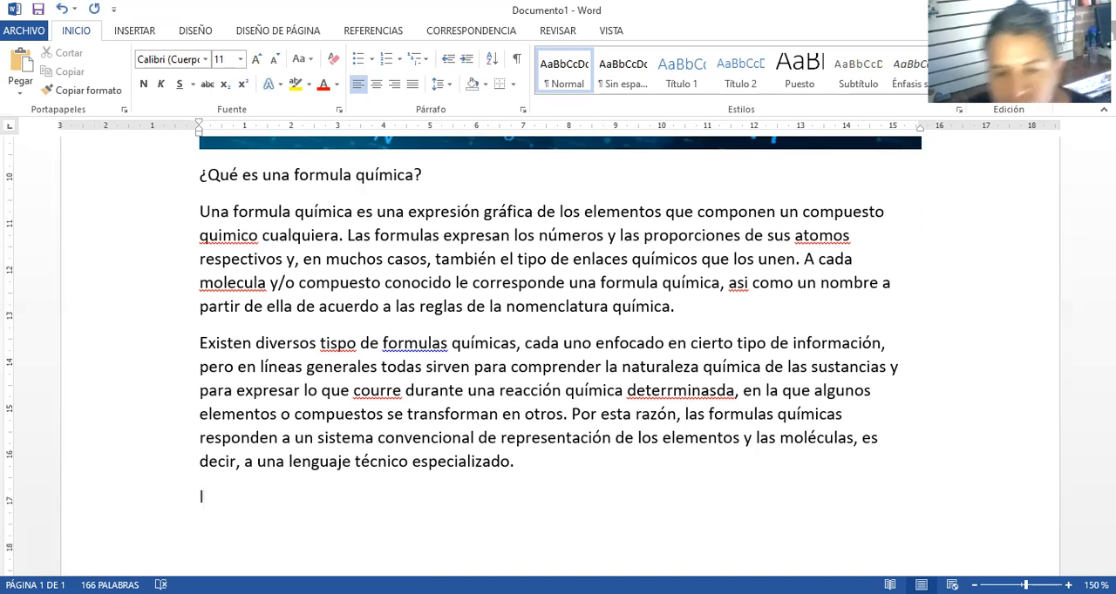
pyautogui.write('Las')
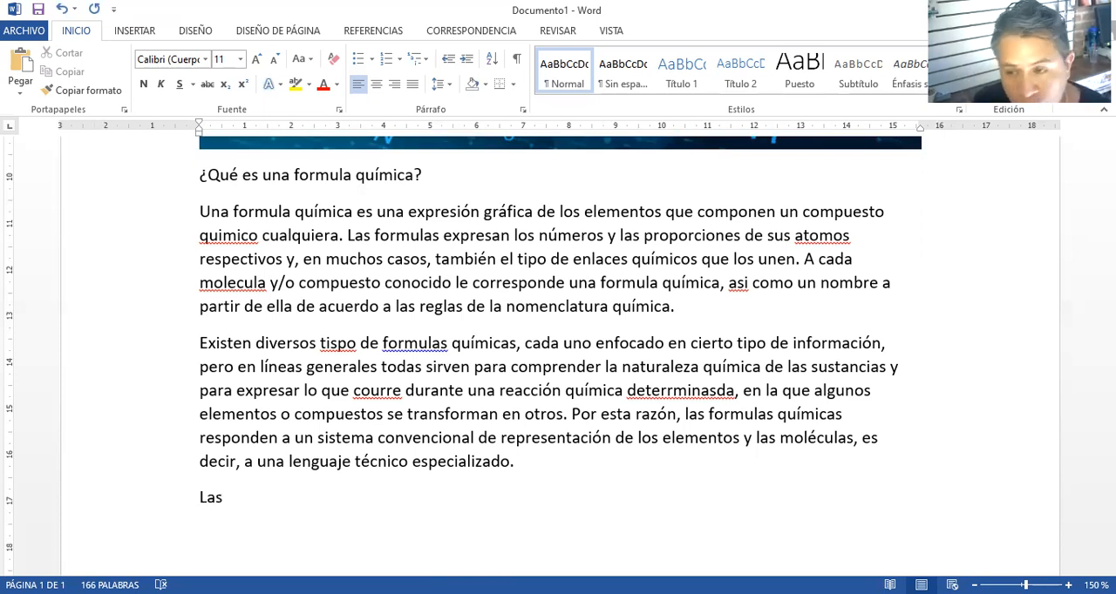
pyautogui.write(' fo')
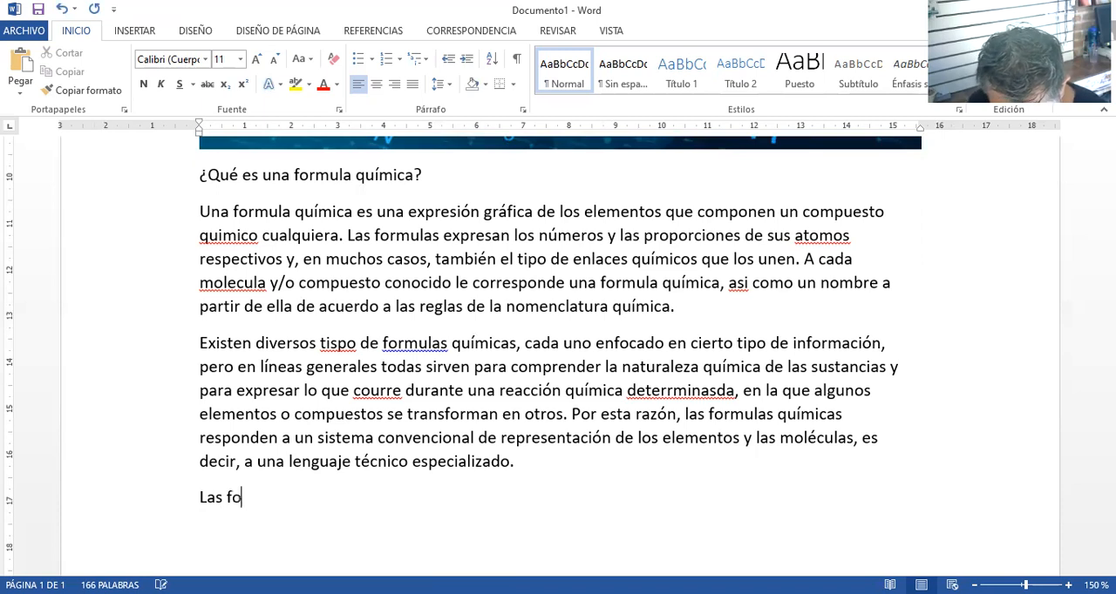
pyautogui.write('rmulas quim')
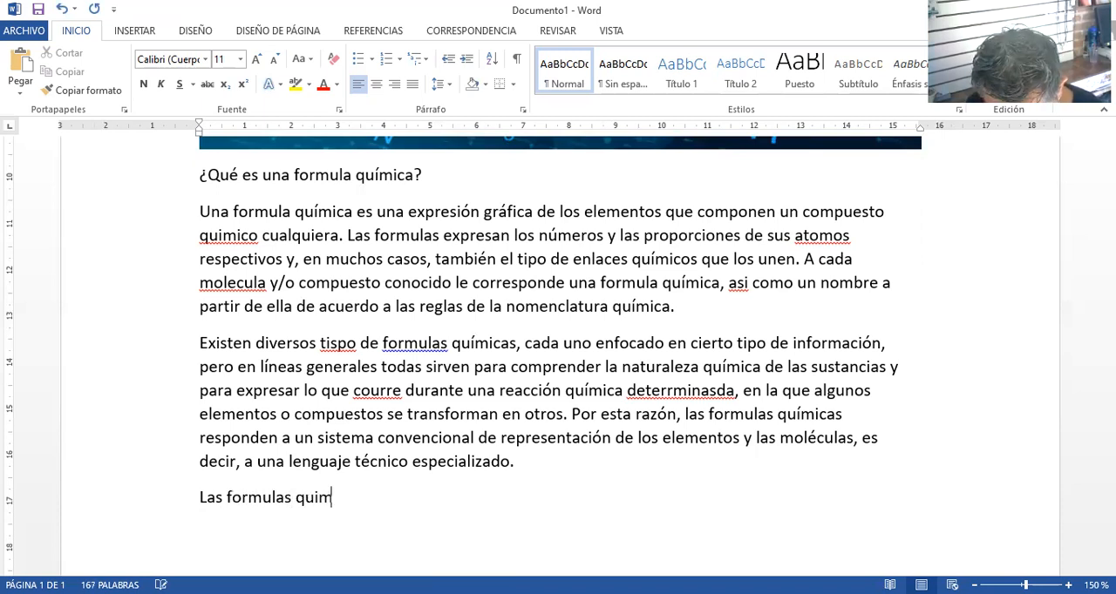
pyautogui.write('ic as utilizan ')
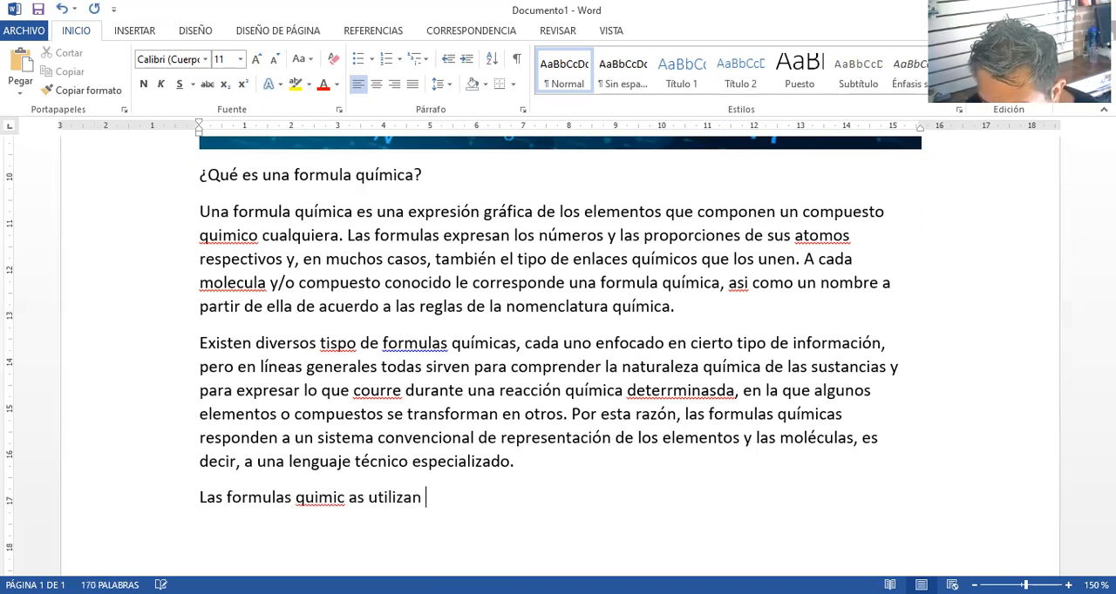
pyautogui.write('los simbolos qui')
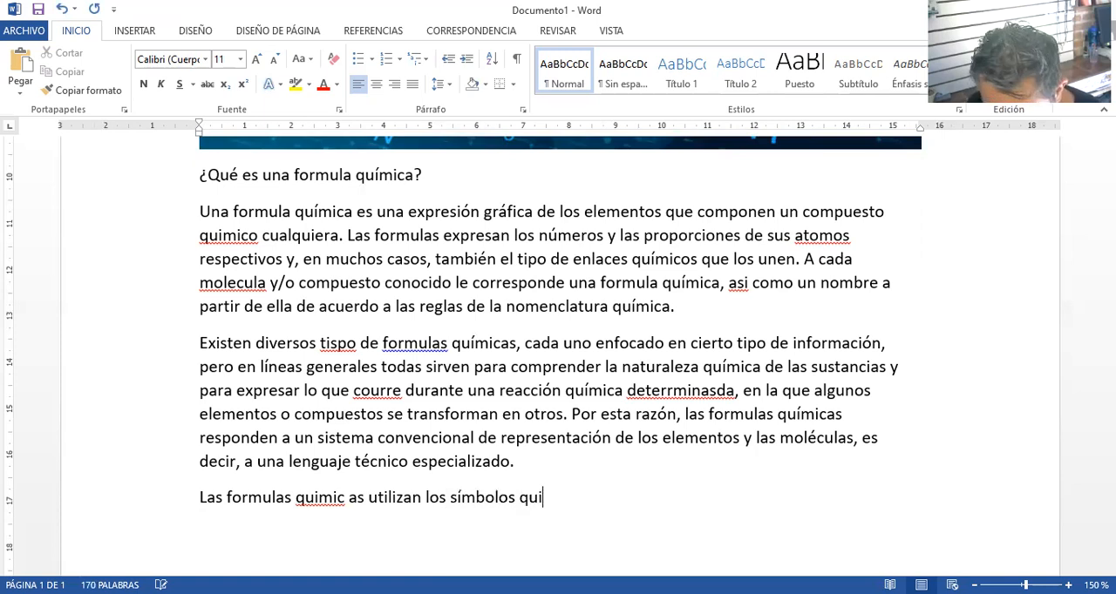
pyautogui.press('BackSpace')
pyautogui.write('ímicos de l')
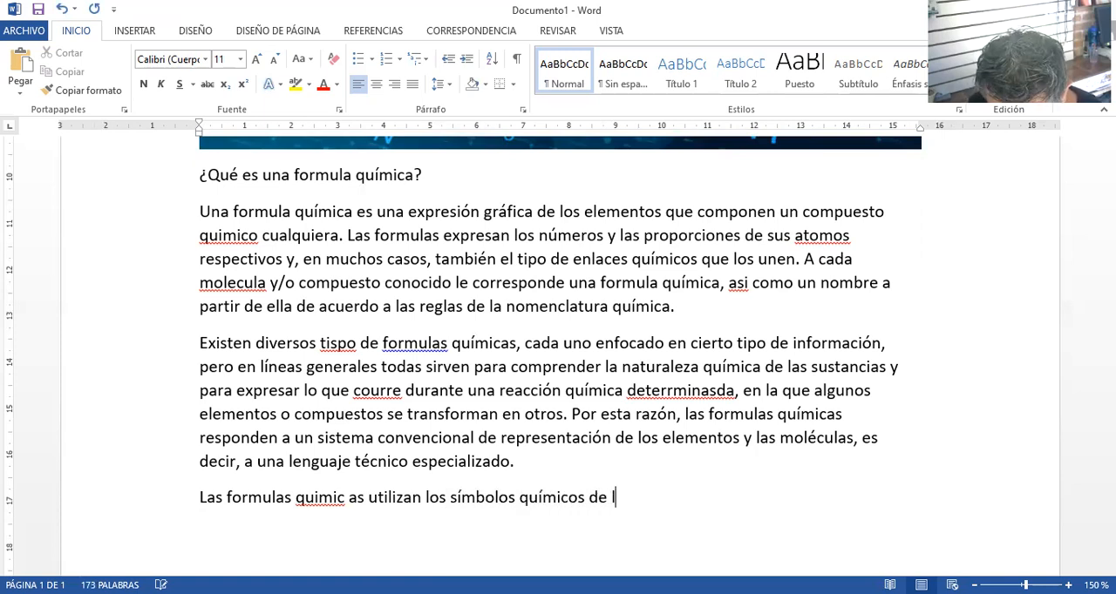
pyautogui.write('os elementos ')
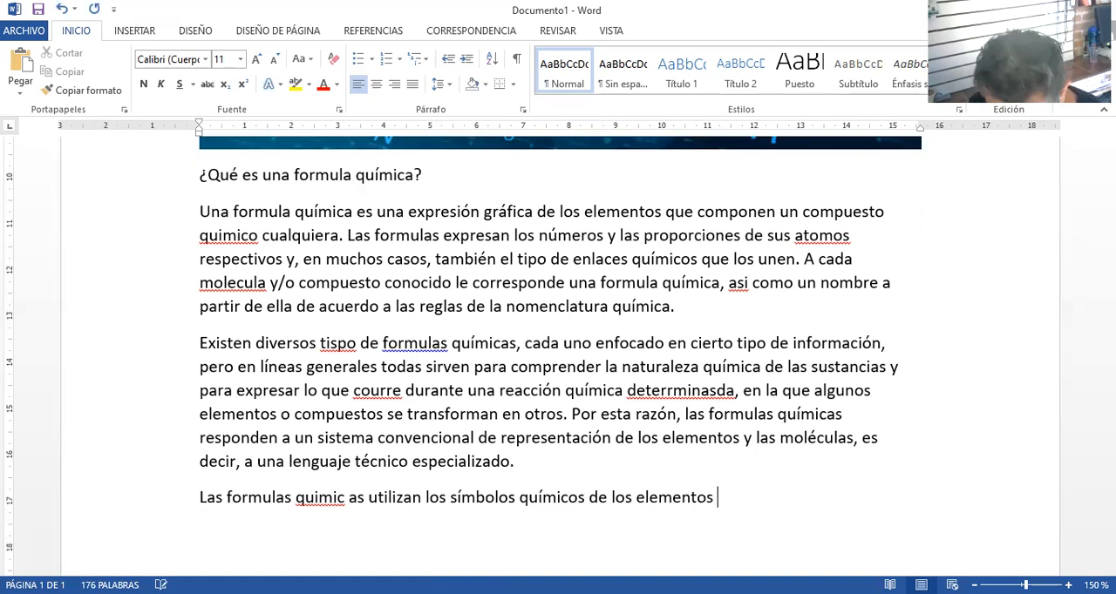
pyautogui.write('y proproc')
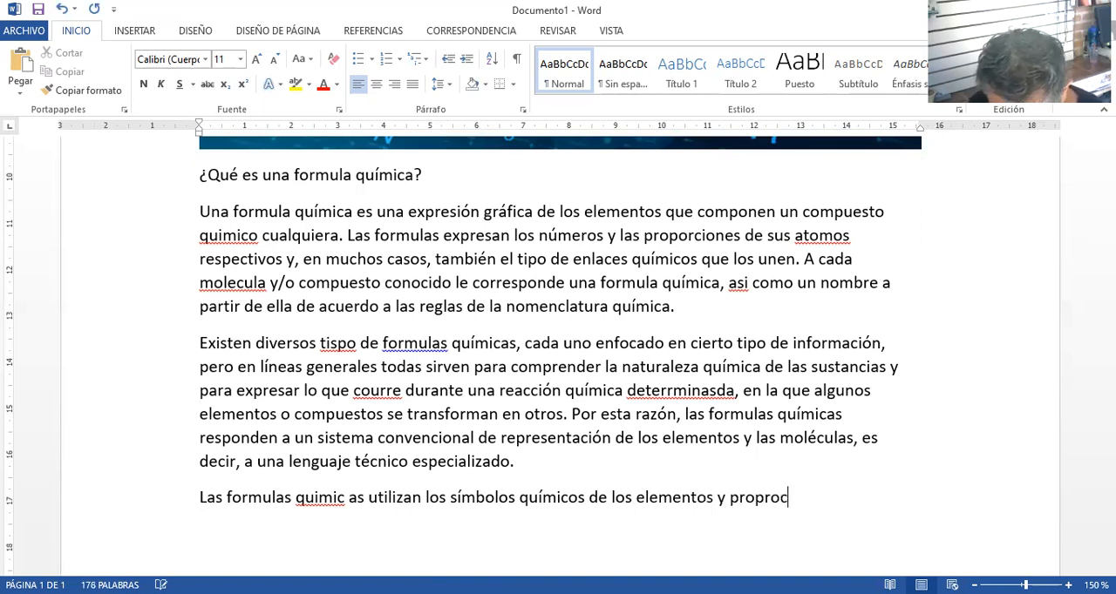
pyautogui.write('iones logicas')
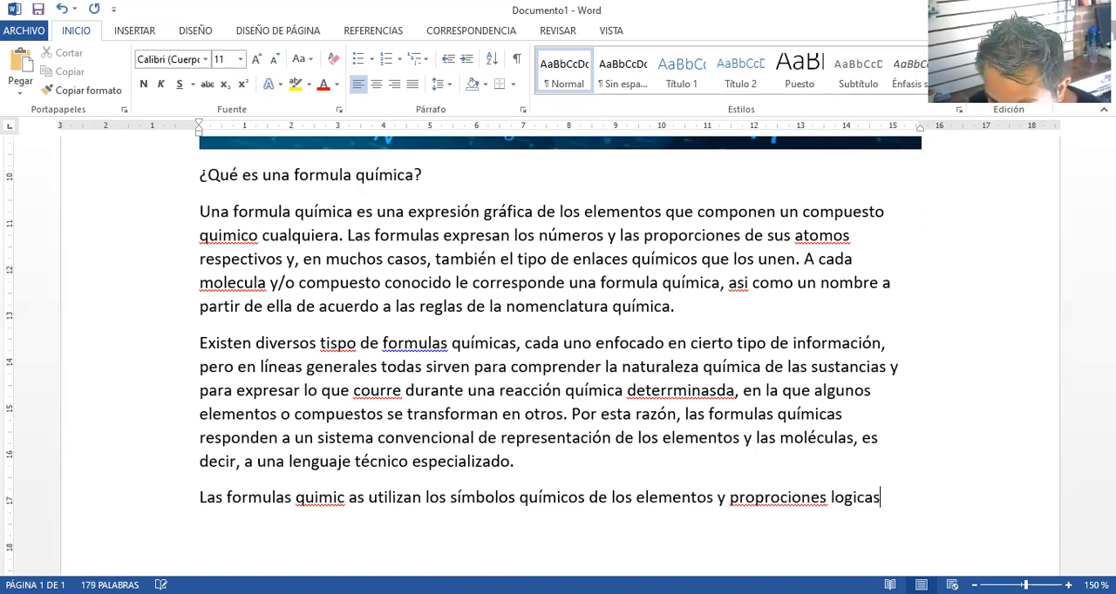
# Extend the third paragraph's sentence with "proprociones lógicas entre ellos"
pyautogui.press('BackSpace')
pyautogui.press('BackSpace')
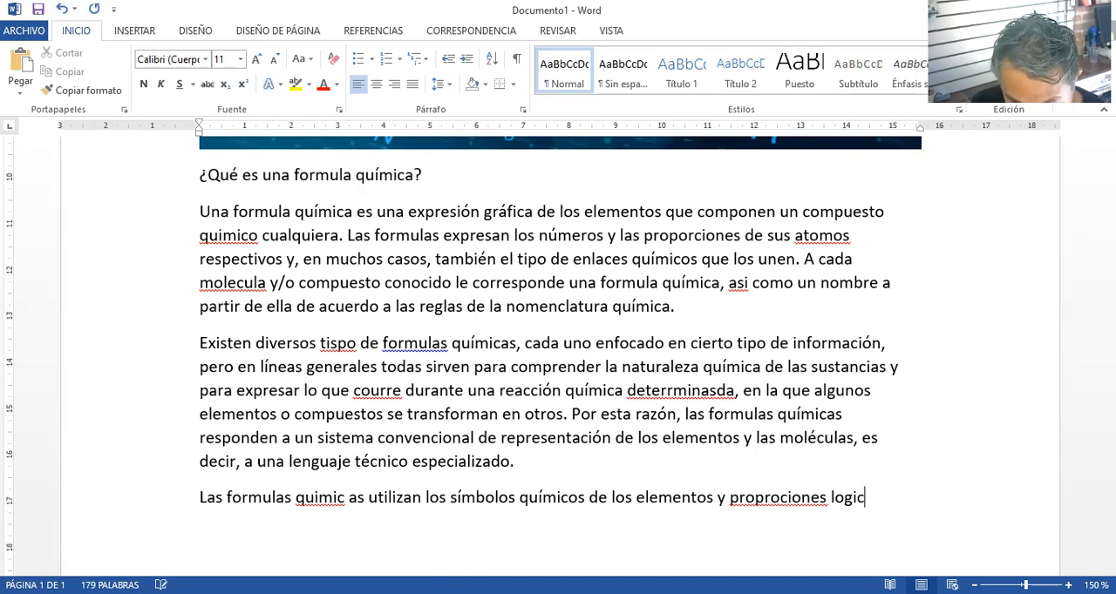
pyautogui.write('as er')
pyautogui.write('tre ello')
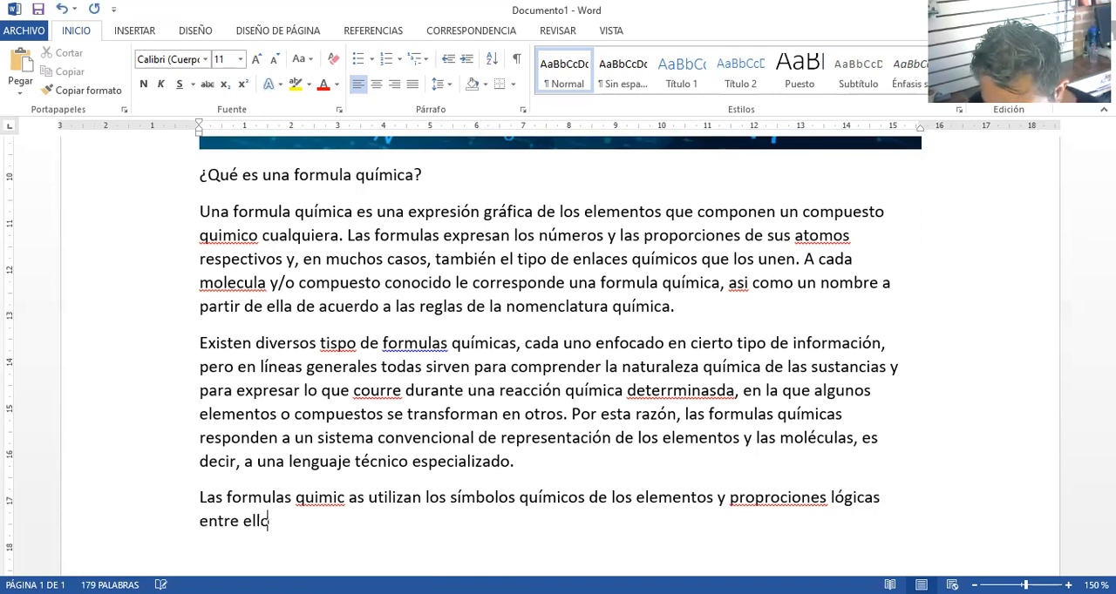
pyautogui.write('s, exp')
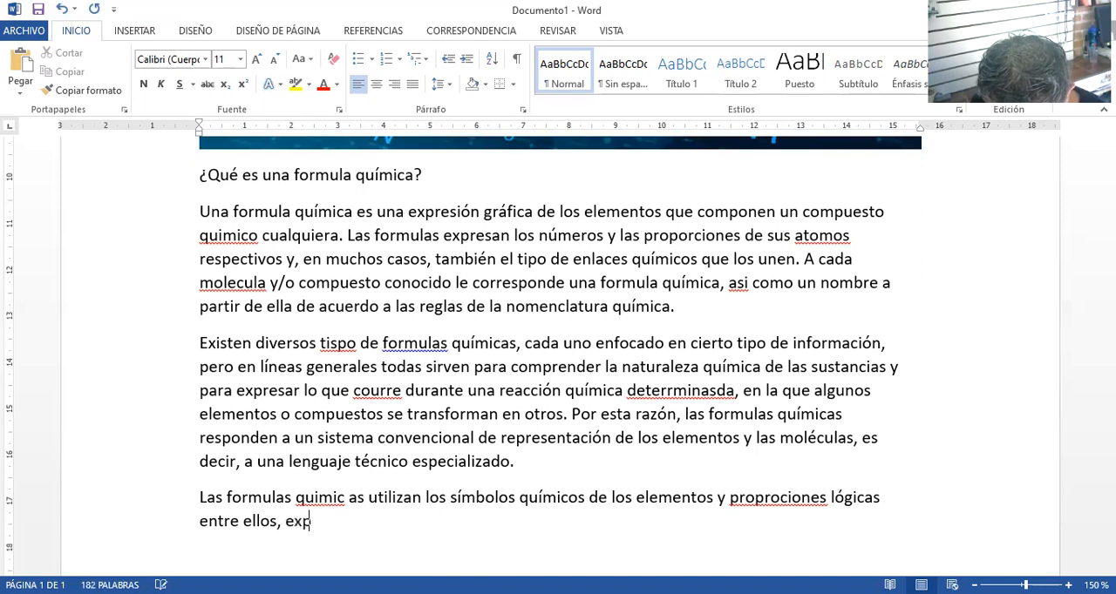
pyautogui.write('resados')
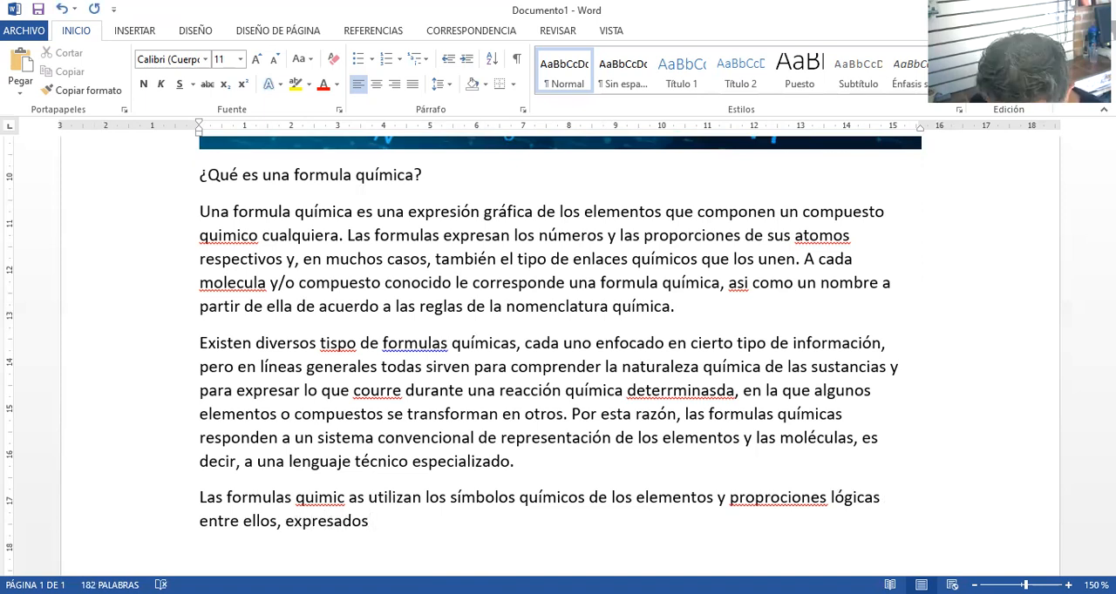
pyautogui.write(' mendiate símbolos mate')
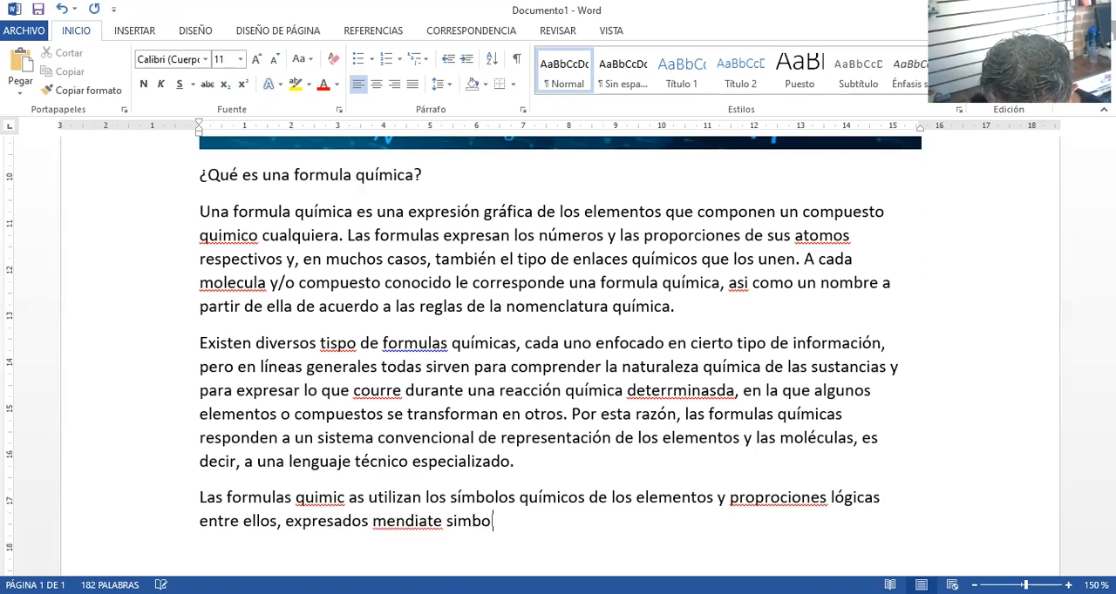
pyautogui.write('máticos.')
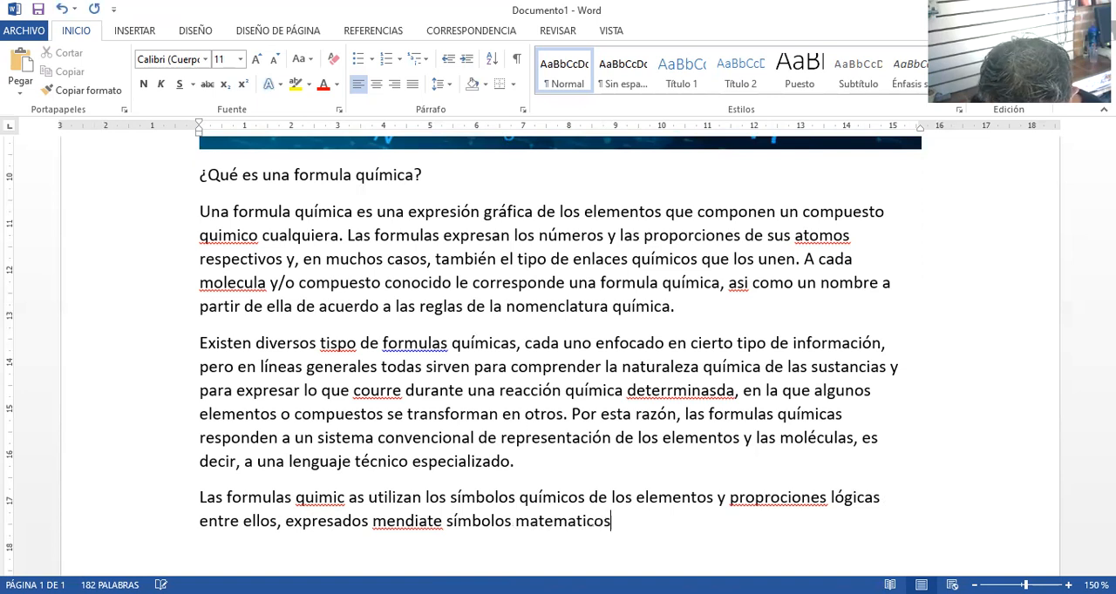
# Complete the third paragraph with ", expresados mendiate símbolos matemáticos." and start a new line below it
pyautogui.press('Return')
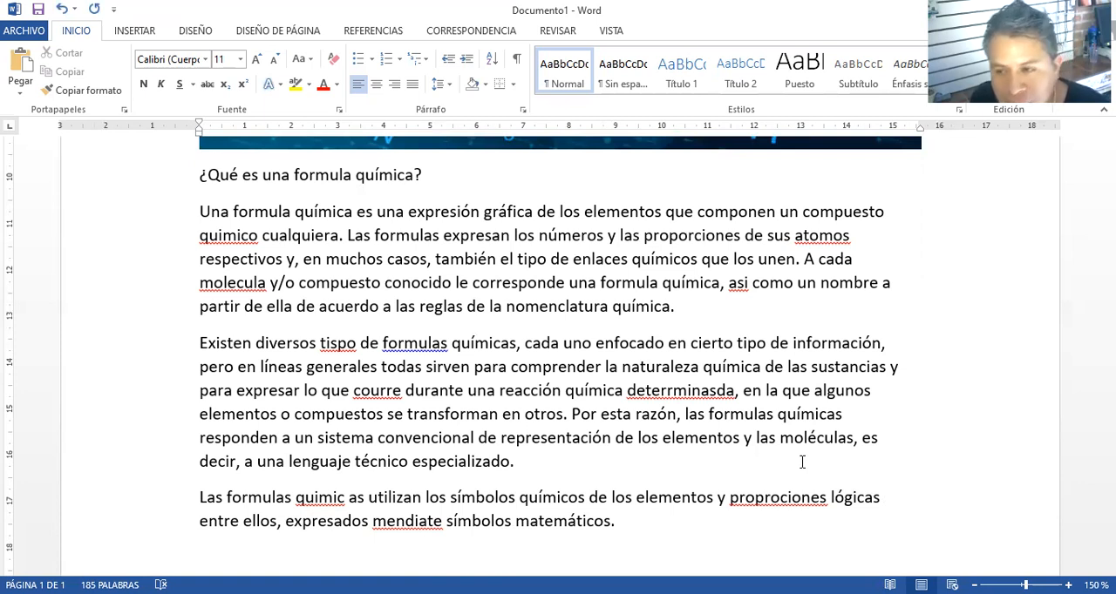
# Add the line "Algunos ejemplos son:" below the third paragraph and start a new line beneath it
pyautogui.scroll(-3, 850, 415)
pyautogui.click(266, 383)
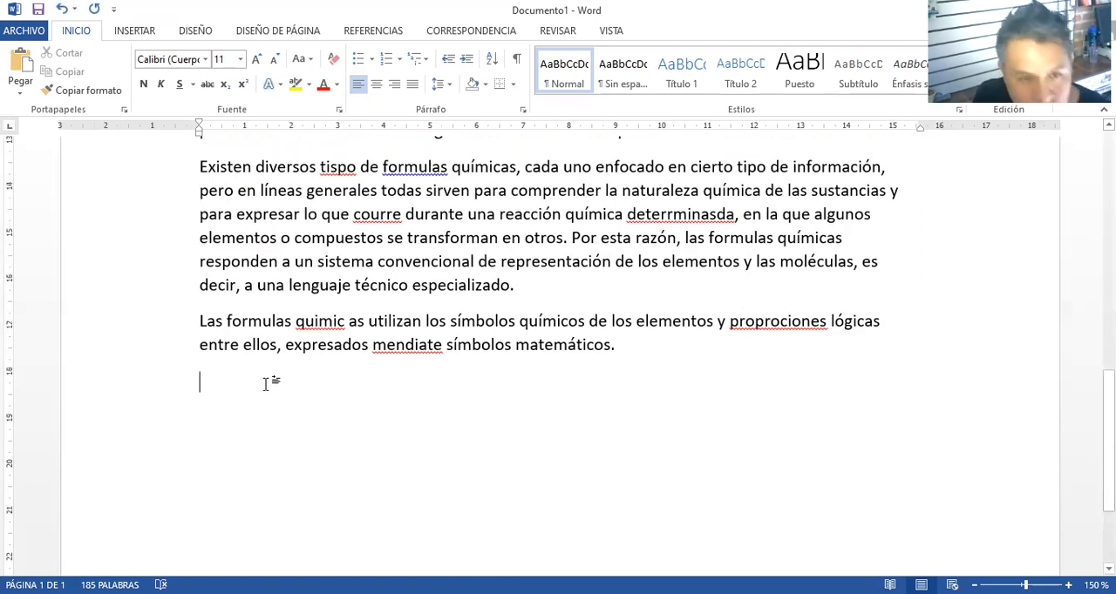
pyautogui.write('Algunos')
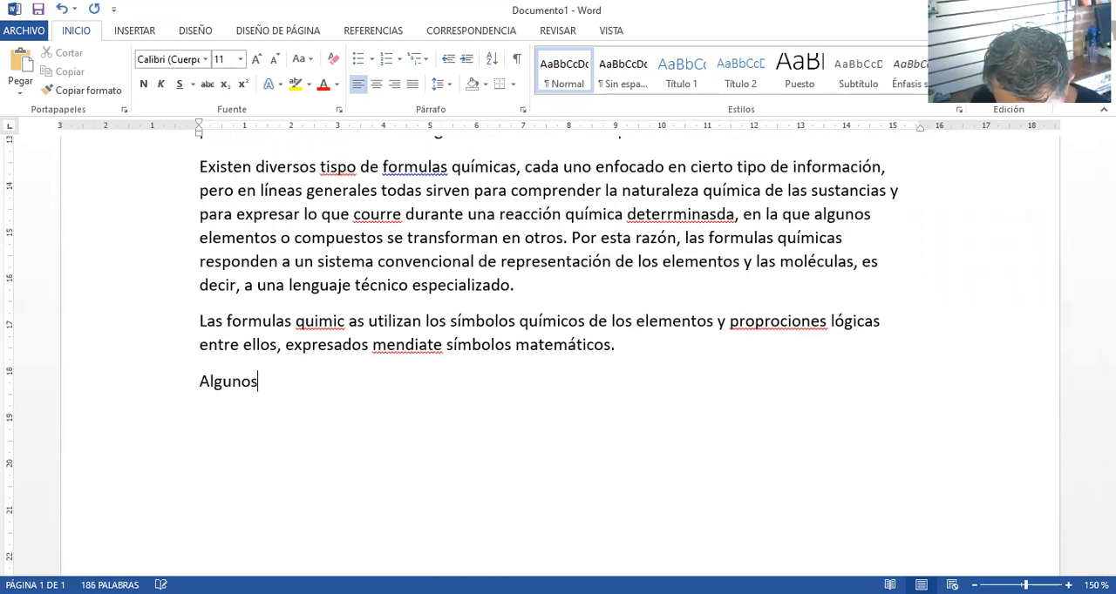
pyautogui.write(' ejemplos son:')
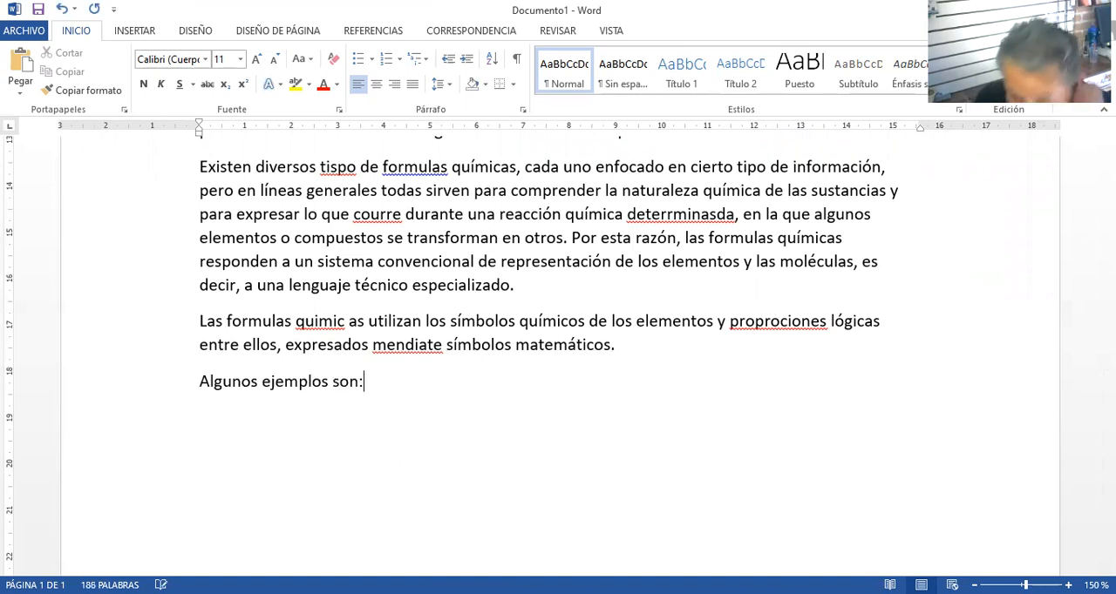
pyautogui.press('Return')
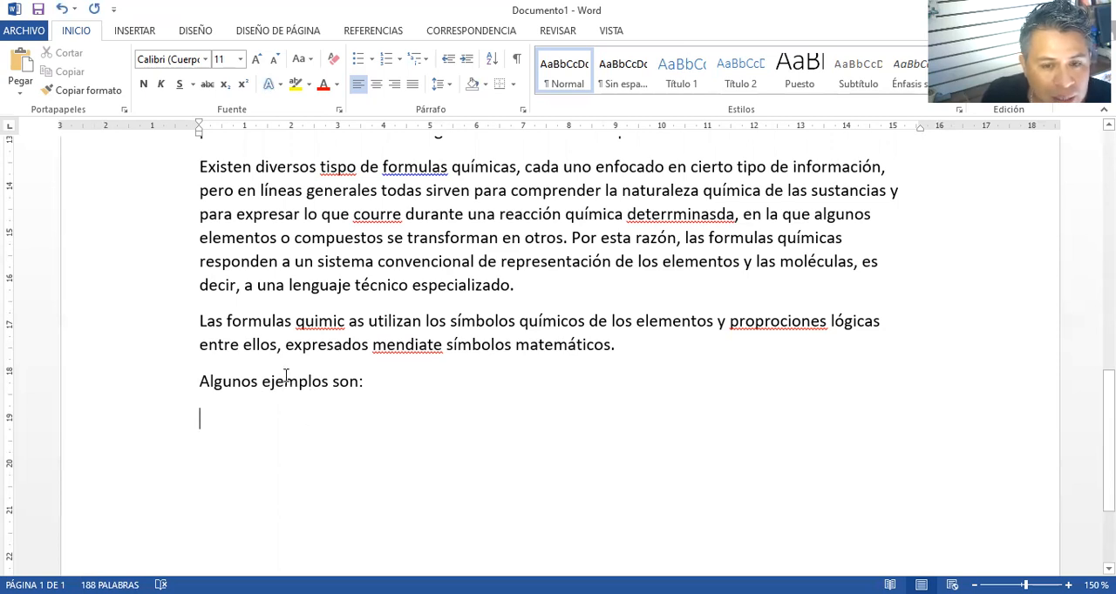
# Insert a table with two columns and four rows below the line "Algunos ejemplos son:"
pyautogui.click(136, 31)
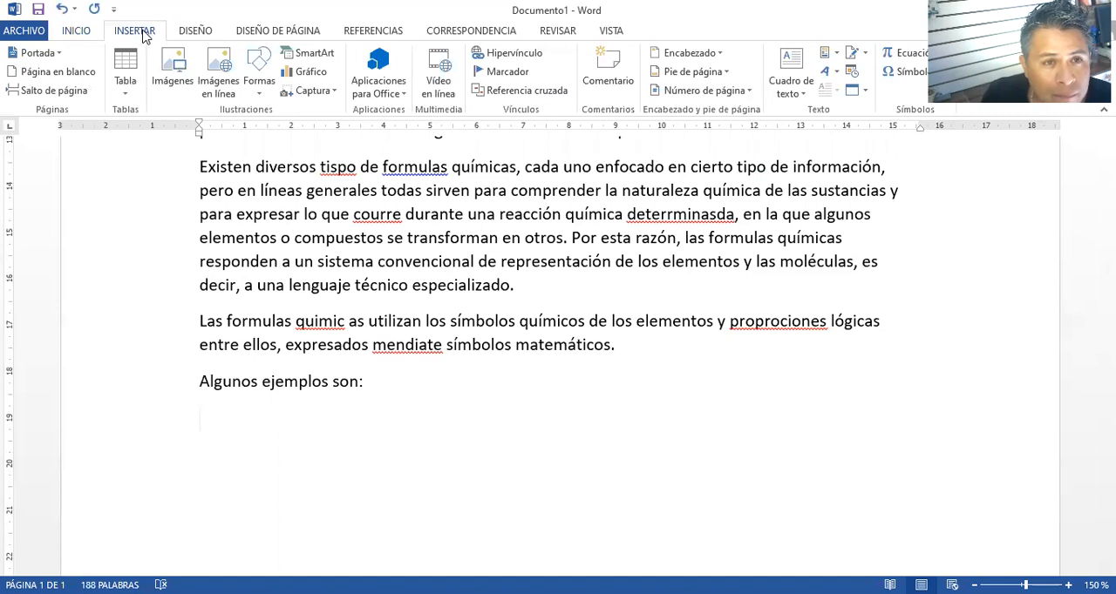
pyautogui.click(127, 96)
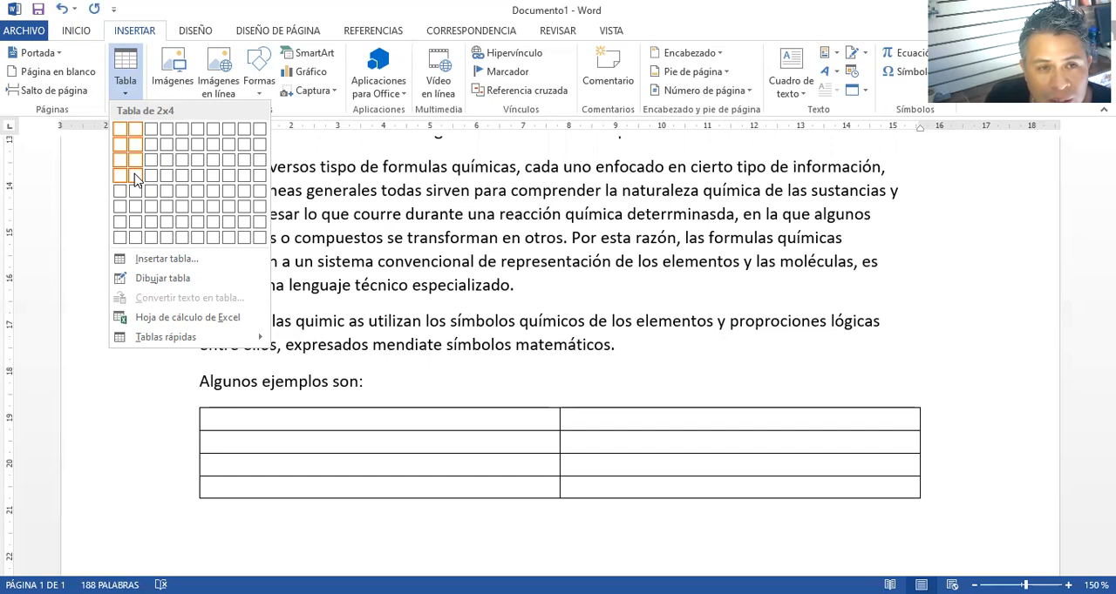
pyautogui.click(131, 181)
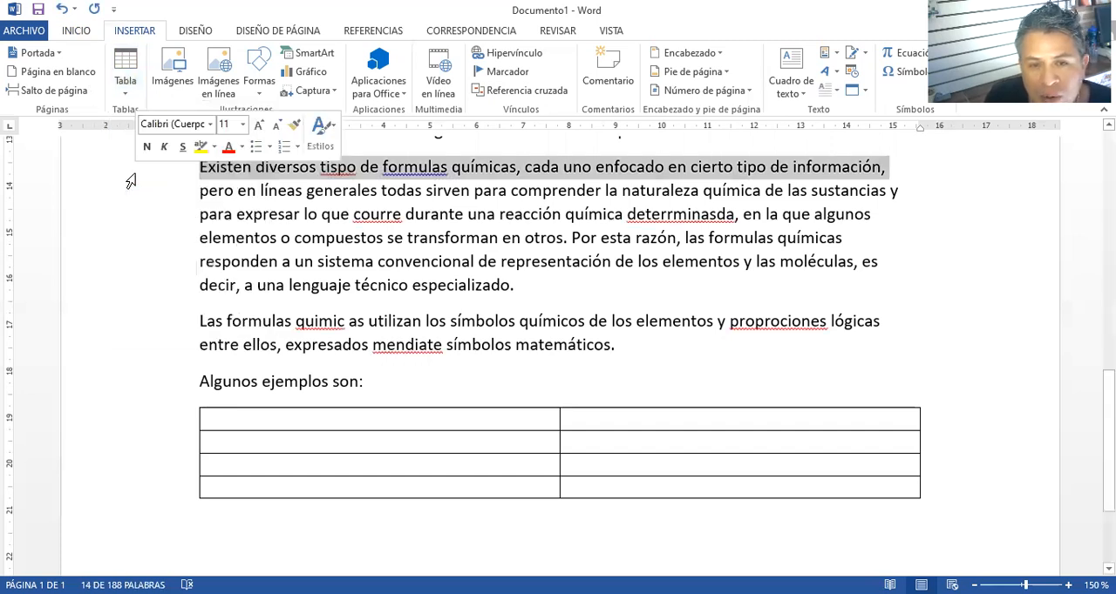
pyautogui.click(305, 418)
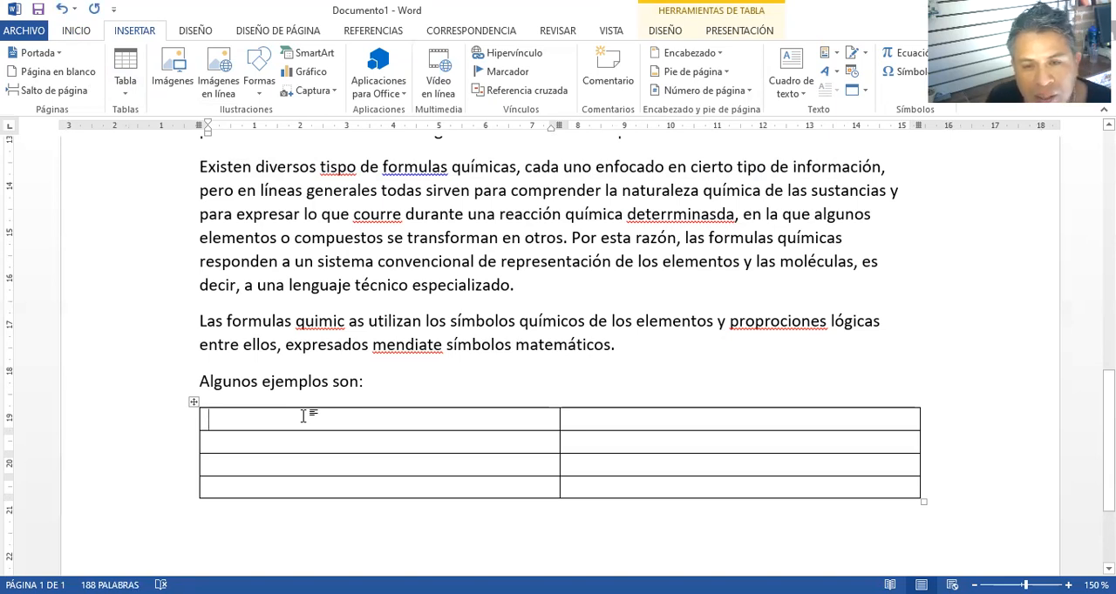
pyautogui.press('Tab')
pyautogui.write('A')
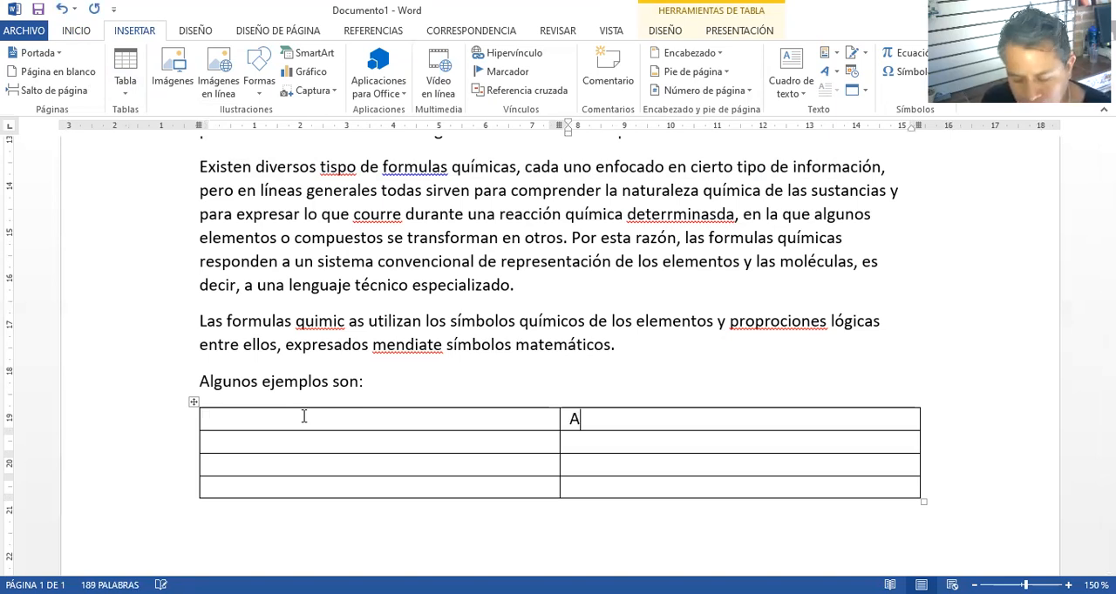
pyautogui.press('BackSpace')
# Fill the table's first column, one entry per row, with "Agua", "Oxigeno", "Aspirina" and "Paracetamol"
pyautogui.click(304, 417)
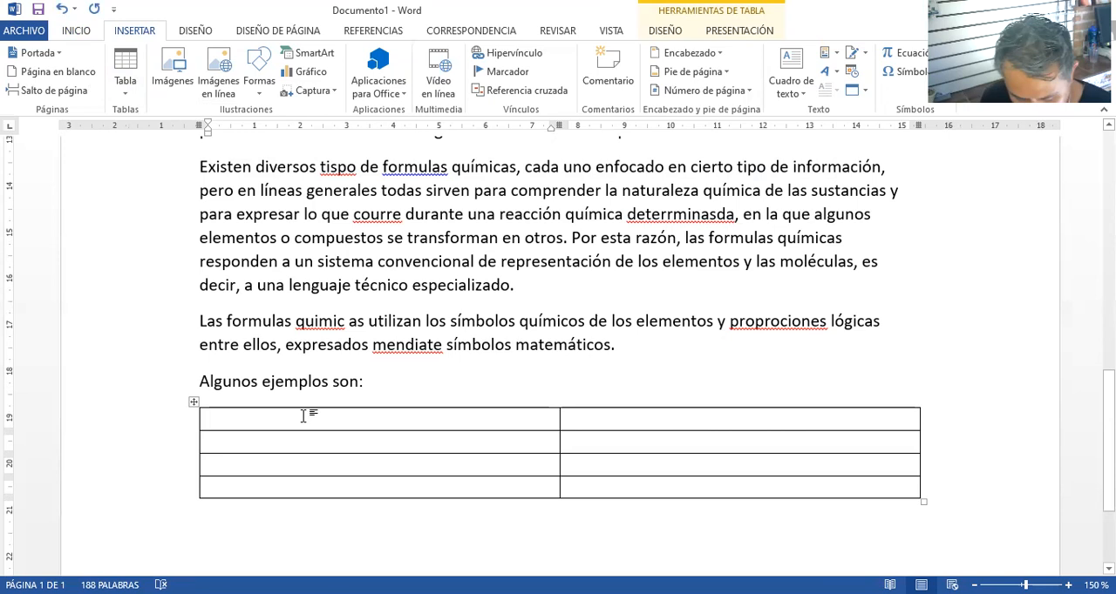
pyautogui.write('Agua')
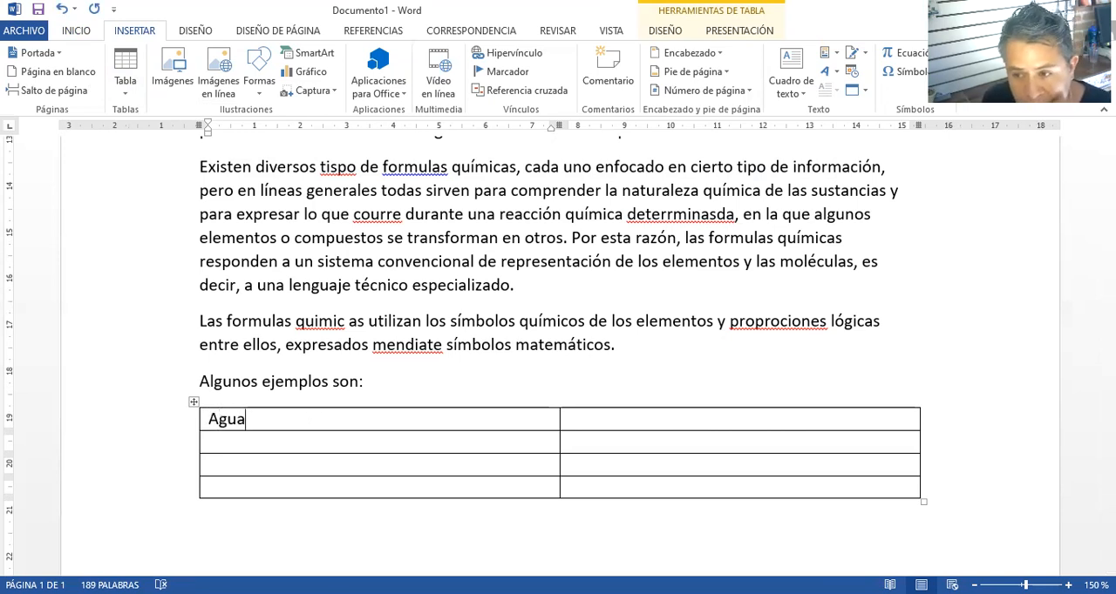
pyautogui.press('Down')
pyautogui.write('Oxigeno')
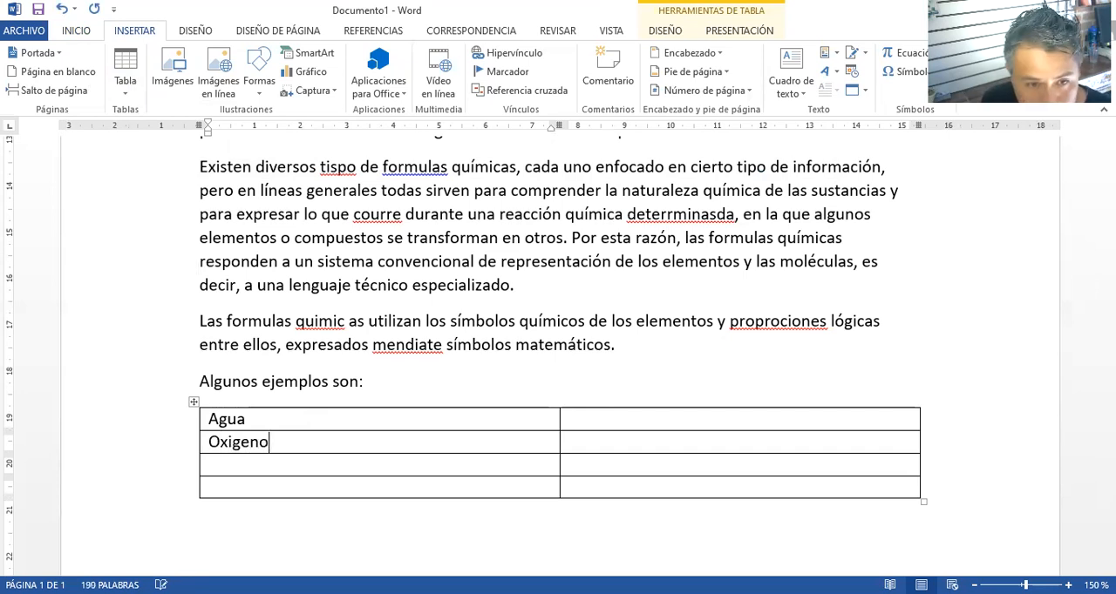
pyautogui.press('Down')
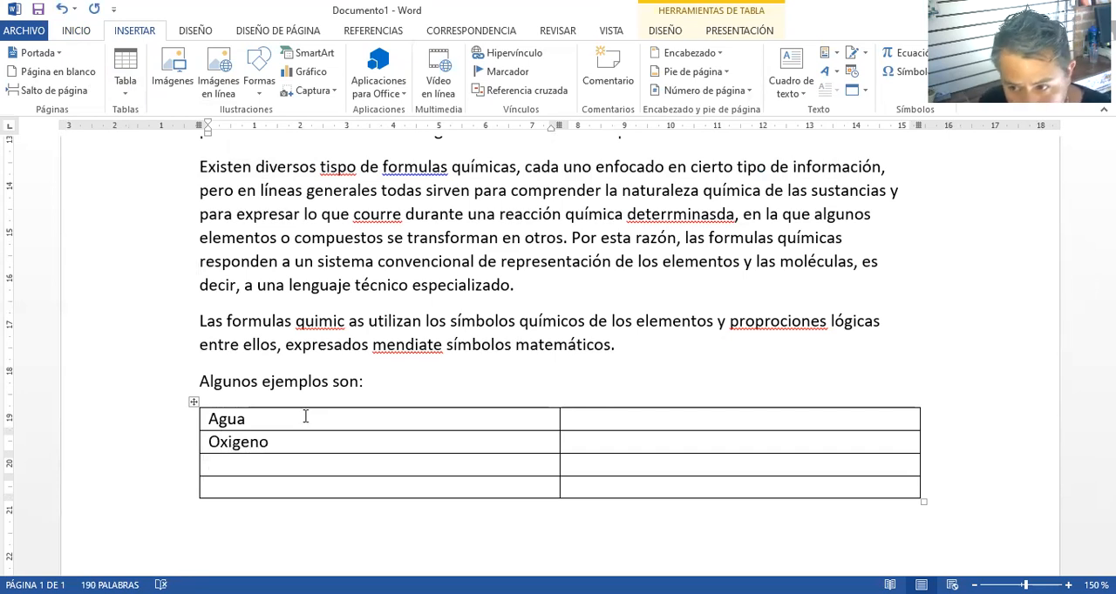
pyautogui.write('Aspi')
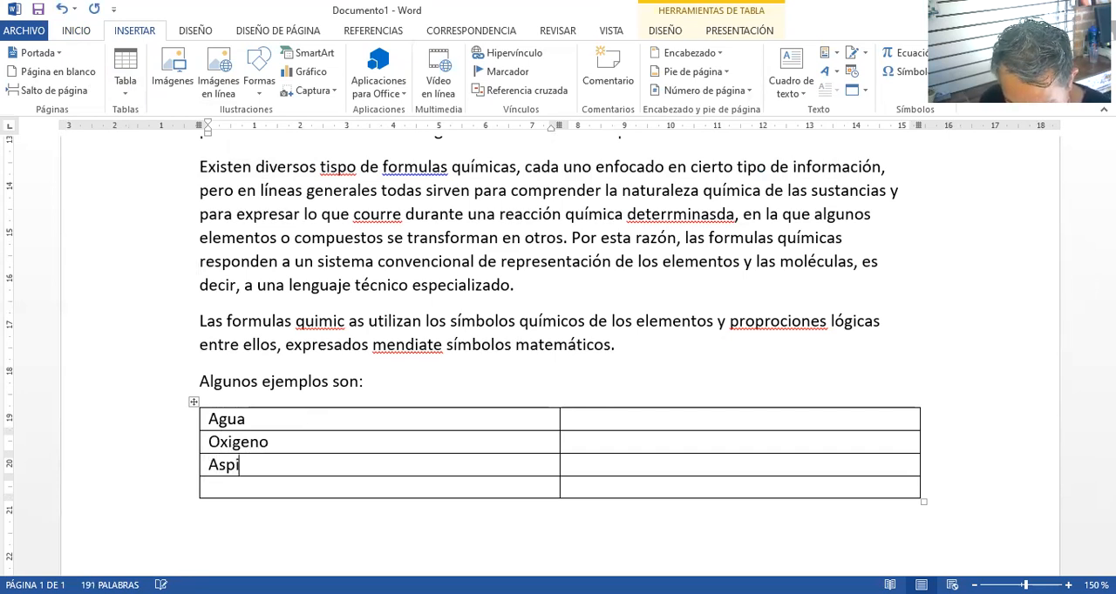
pyautogui.write('rina')
pyautogui.press('Down')
pyautogui.write('Paracet')
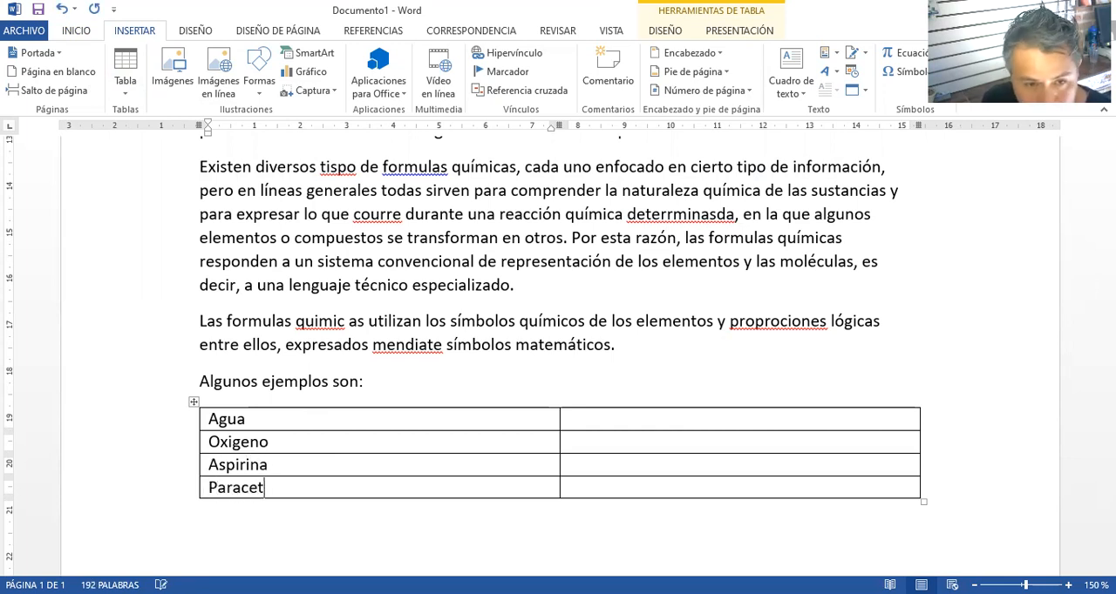
pyautogui.write('amol')
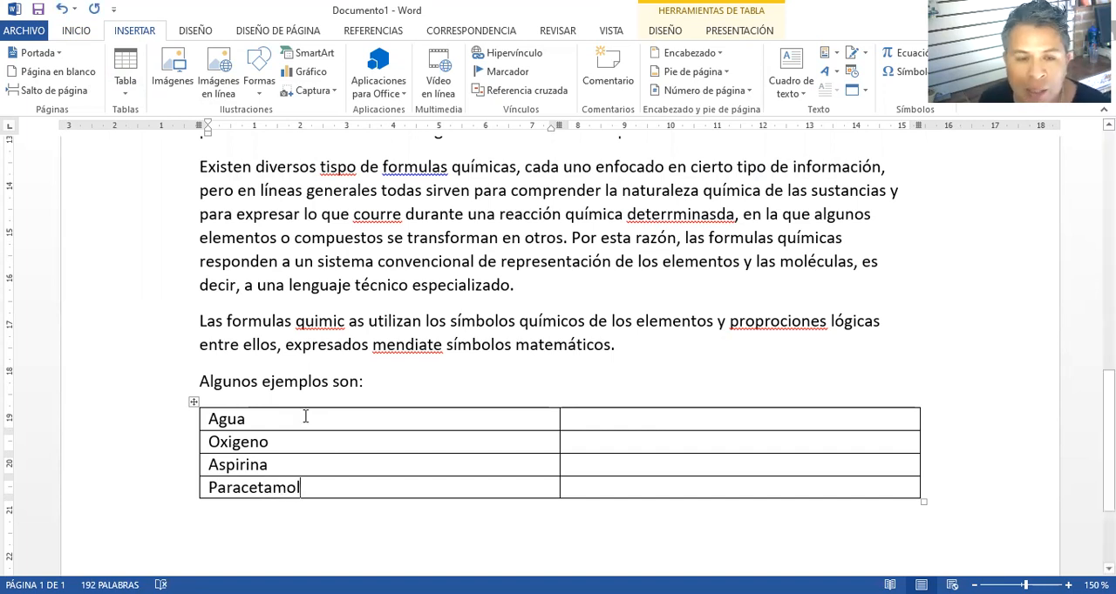
# Enter the formulas "H2O" for Agua and "O2" for Oxigeno in the table's second column
pyautogui.click(586, 418)
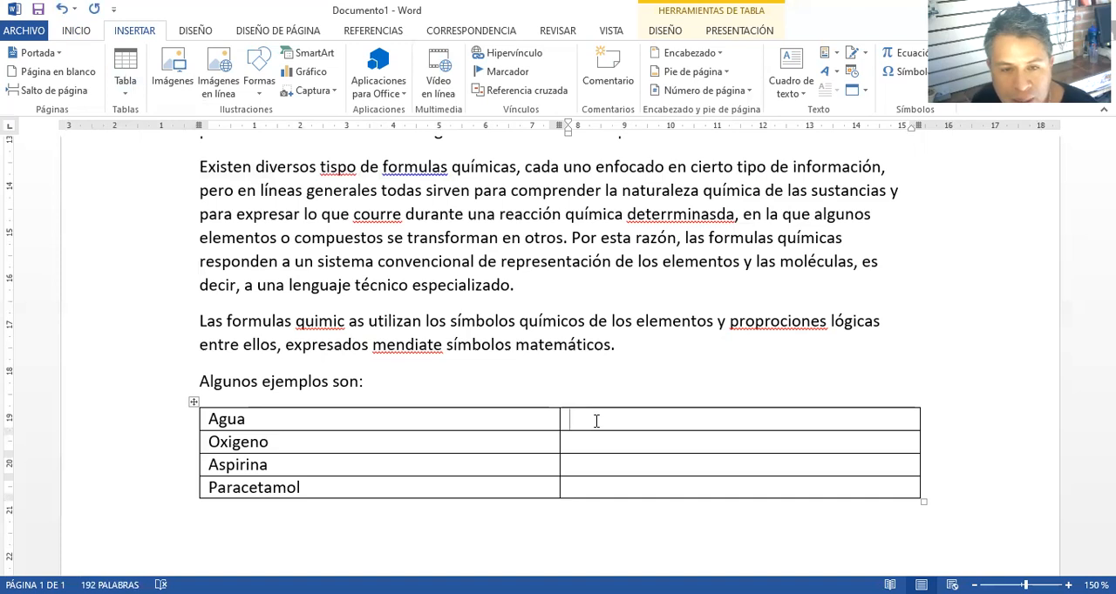
pyautogui.write('H')
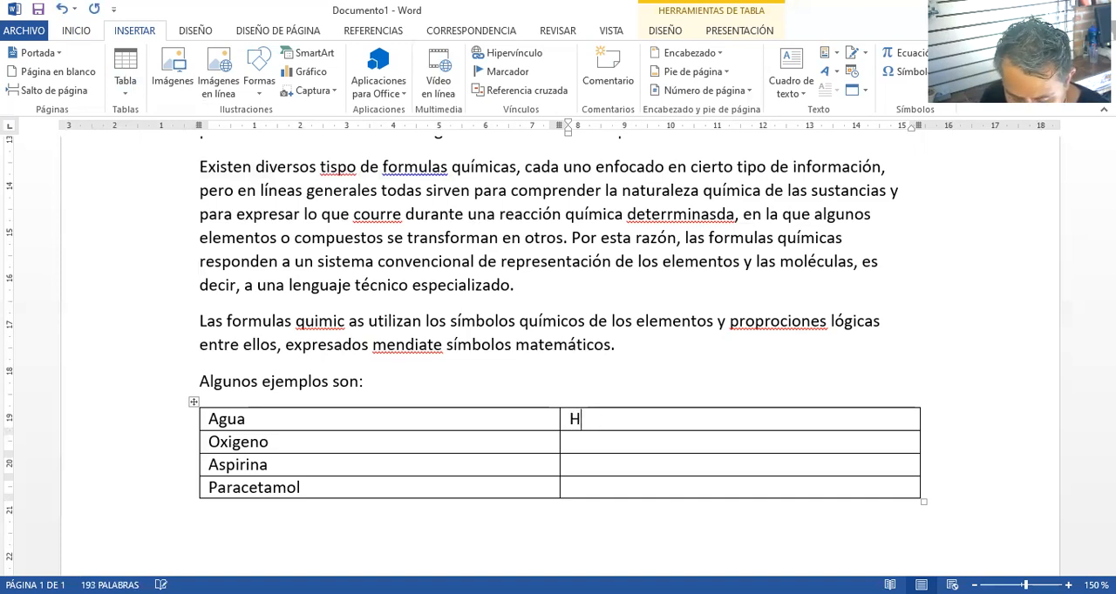
pyautogui.write('2O')
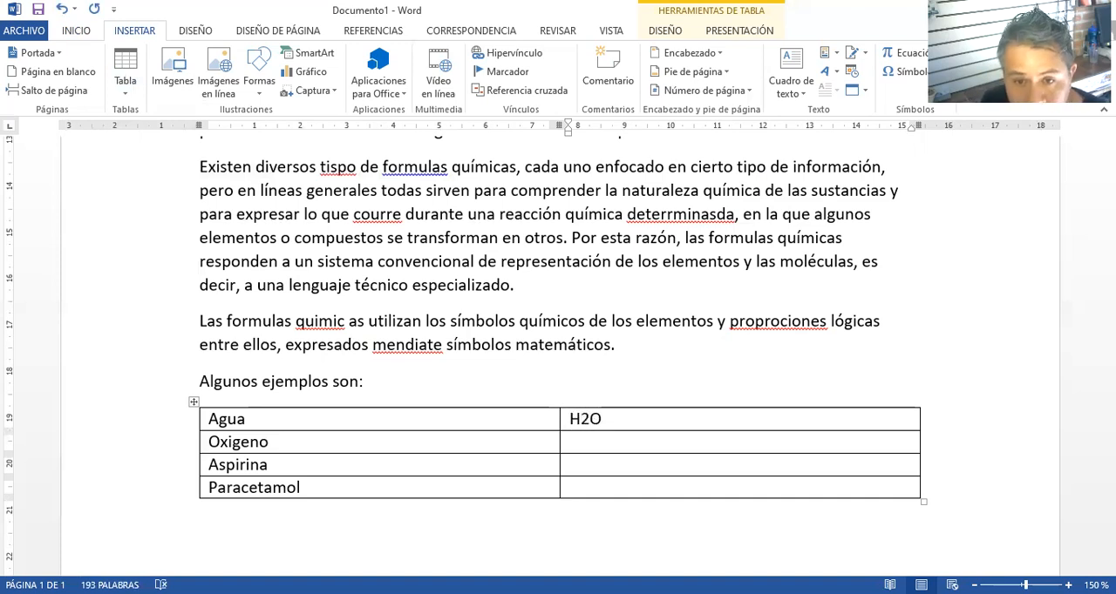
pyautogui.click(602, 440)
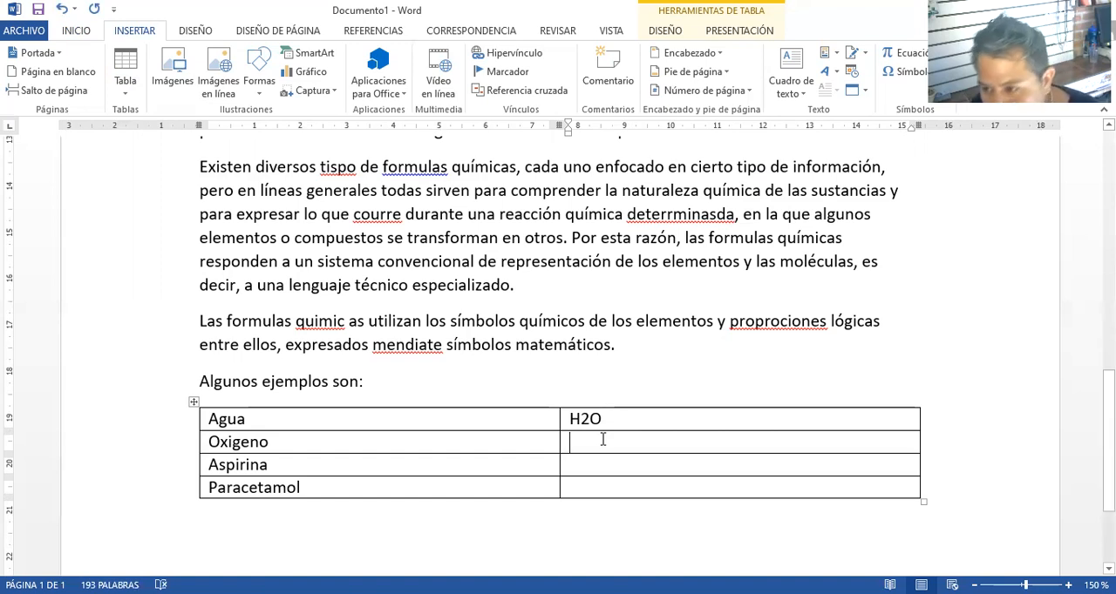
pyautogui.write('O2')
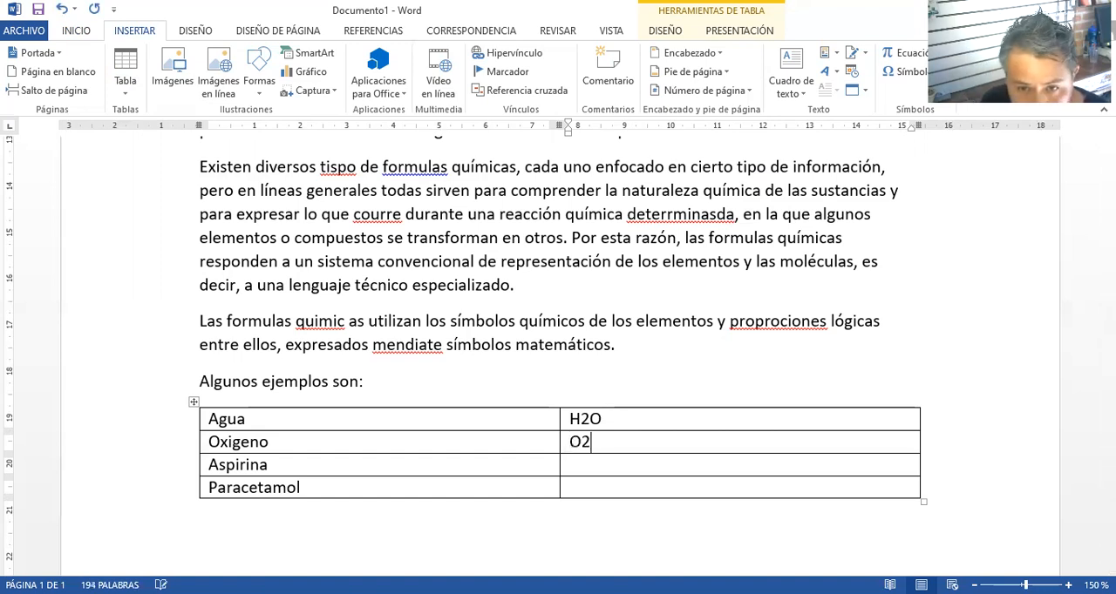
# Enter the formulas "C9H8O4" for Aspirina and "C8H9NO2" for Paracetamol in the table's second column
pyautogui.press('Down')
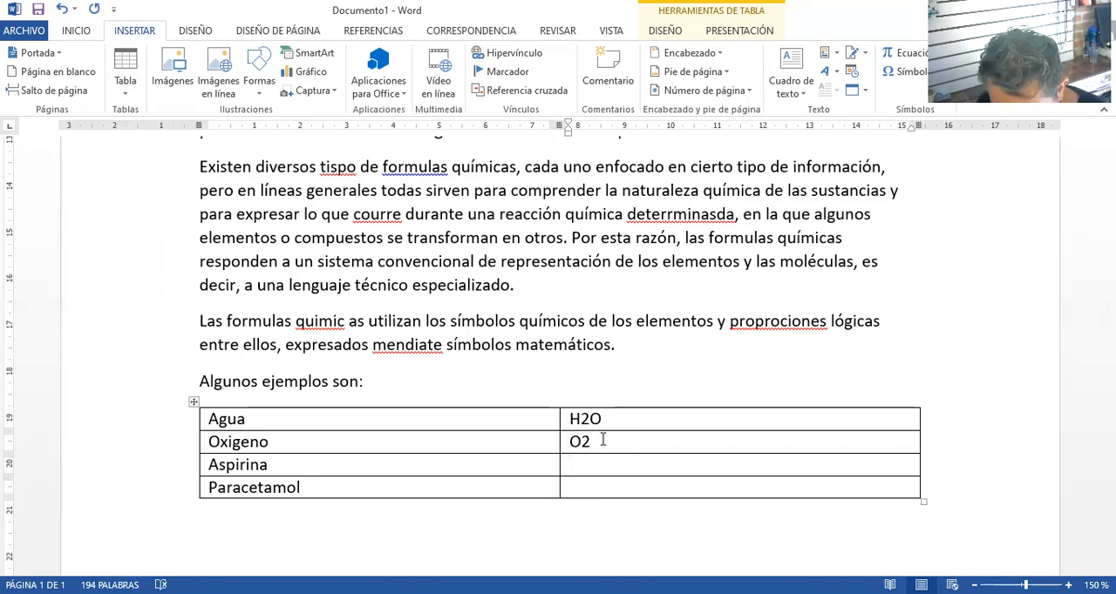
pyautogui.write('C')
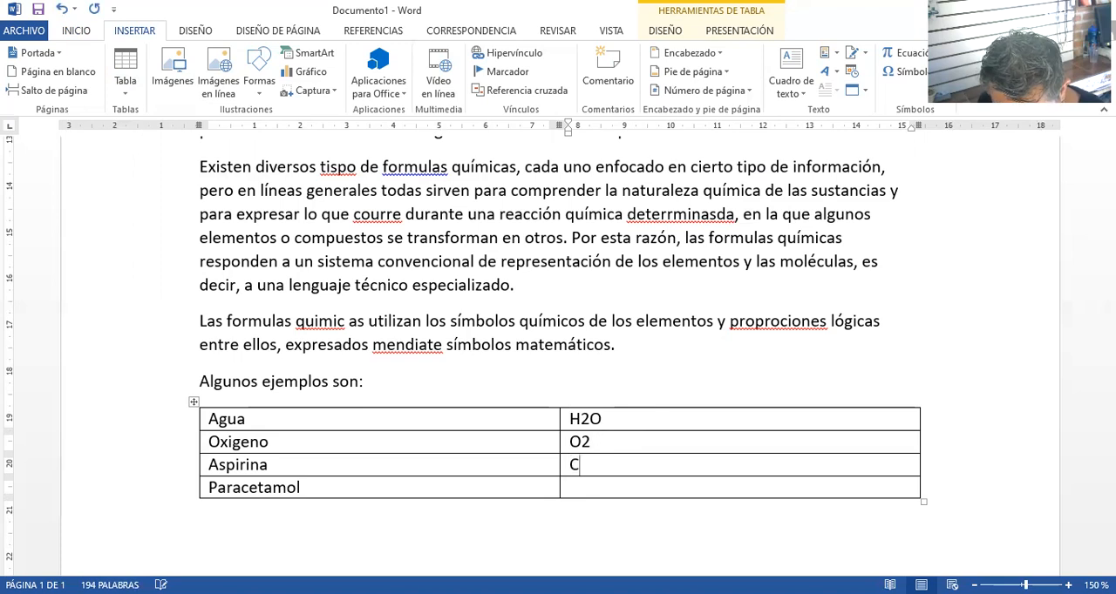
pyautogui.write('9')
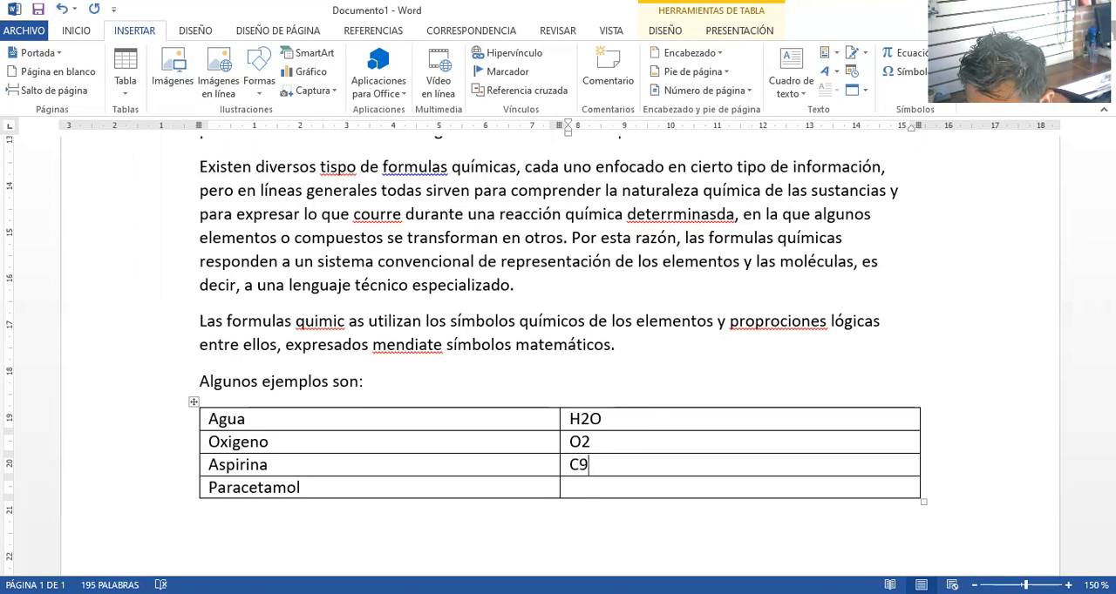
pyautogui.write('H8O4')
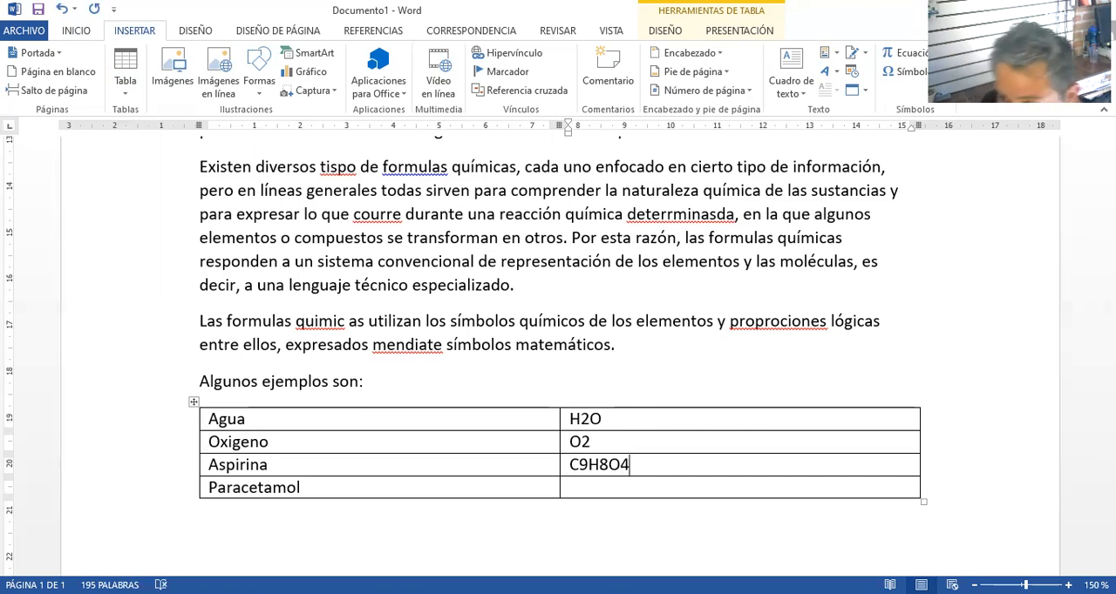
pyautogui.press('Down')
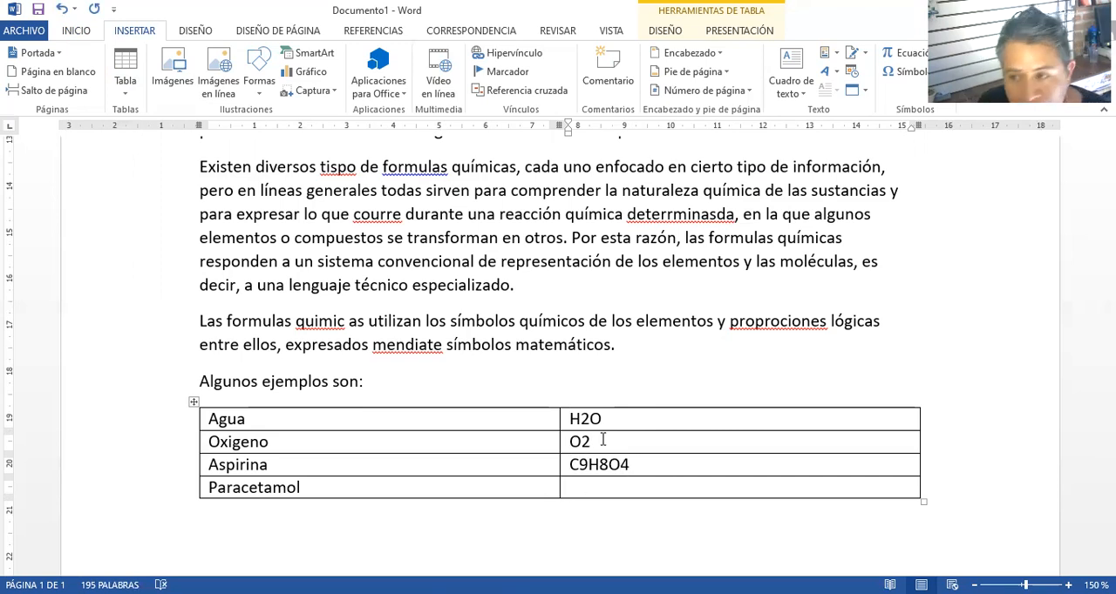
pyautogui.write('C')
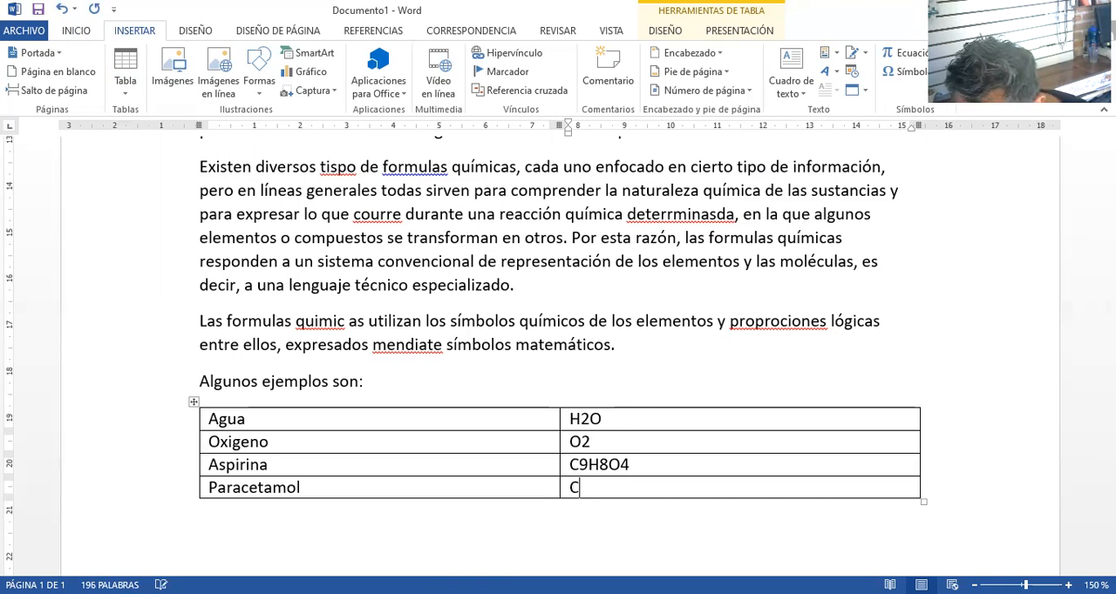
pyautogui.write('8H9')
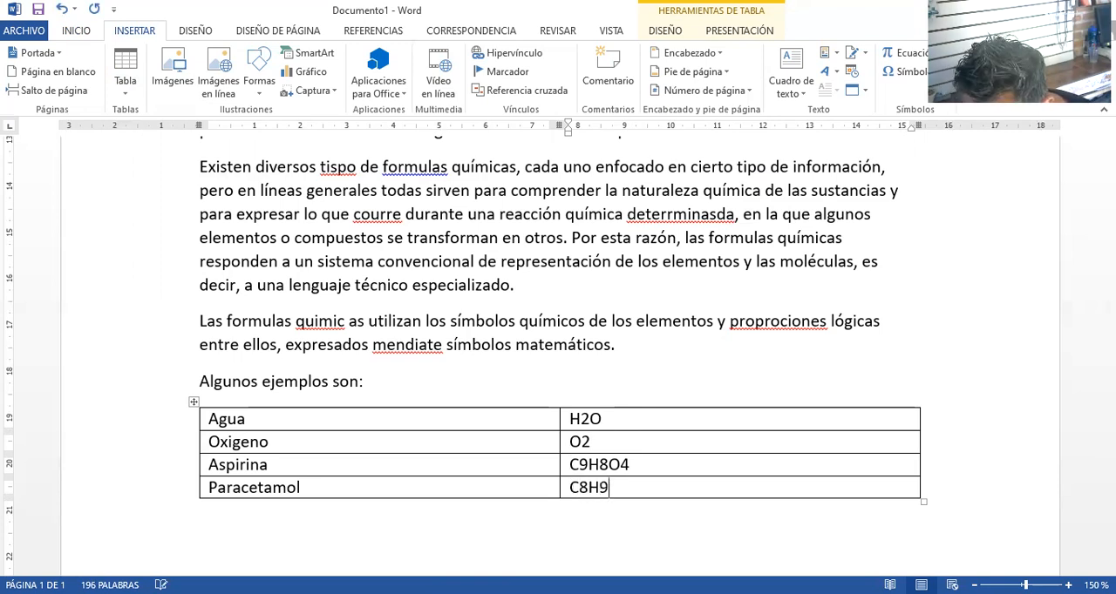
pyautogui.write('NO2')
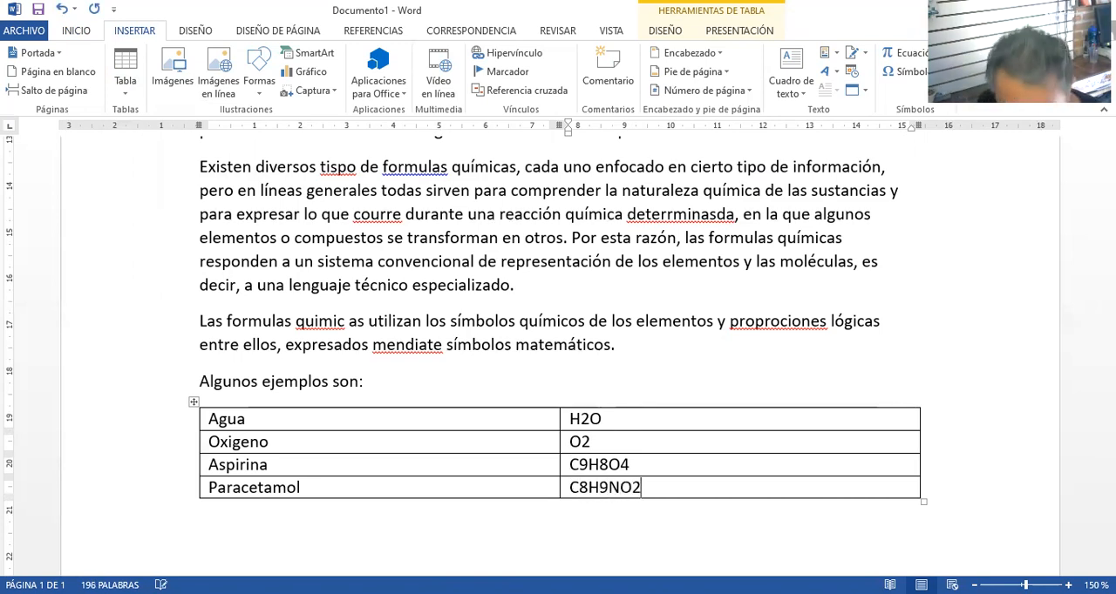
# Format the 2 in Agua's formula H2O as a subscript
pyautogui.moveTo(583, 421); pyautogui.dragTo(591, 421)
pyautogui.click(592, 425)
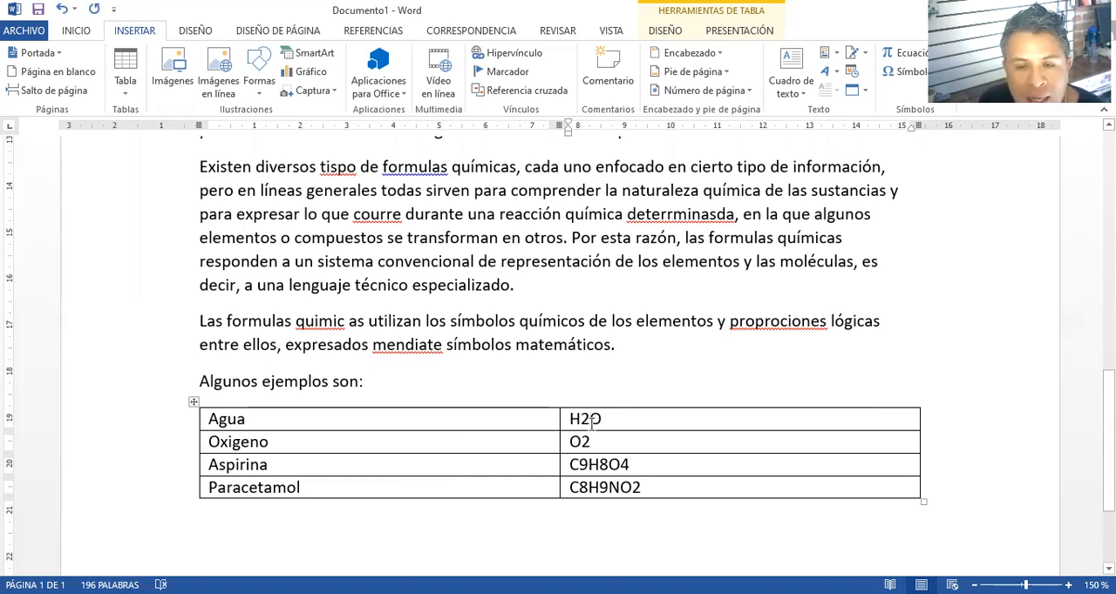
pyautogui.moveTo(582, 422); pyautogui.dragTo(589, 422)
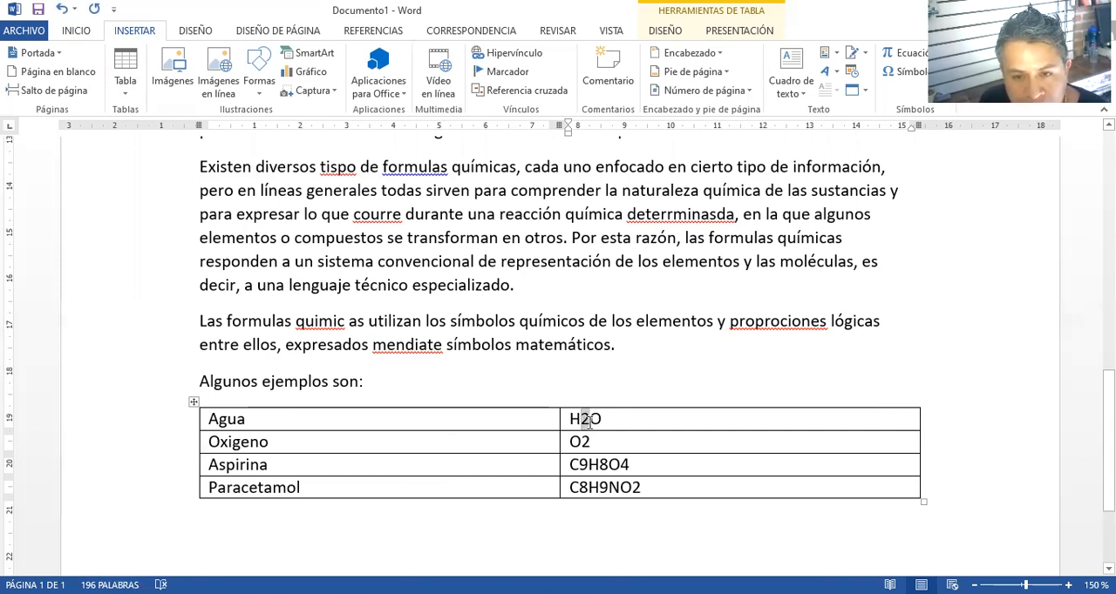
pyautogui.click(589, 422)
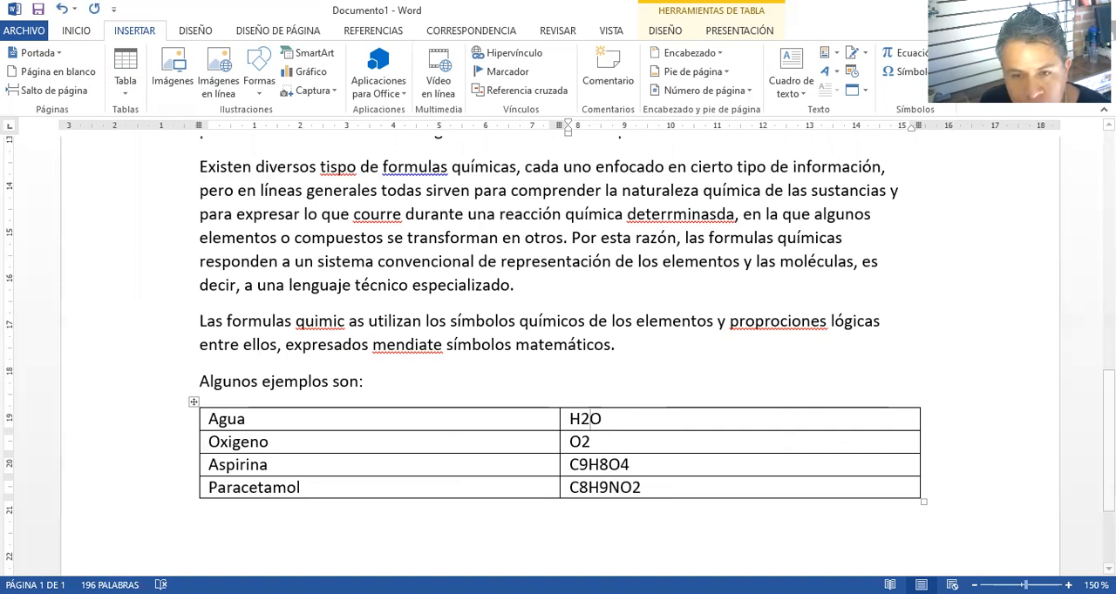
pyautogui.keyDown('ctrl'); pyautogui.scroll(1, 609, 421); pyautogui.keyUp('ctrl')
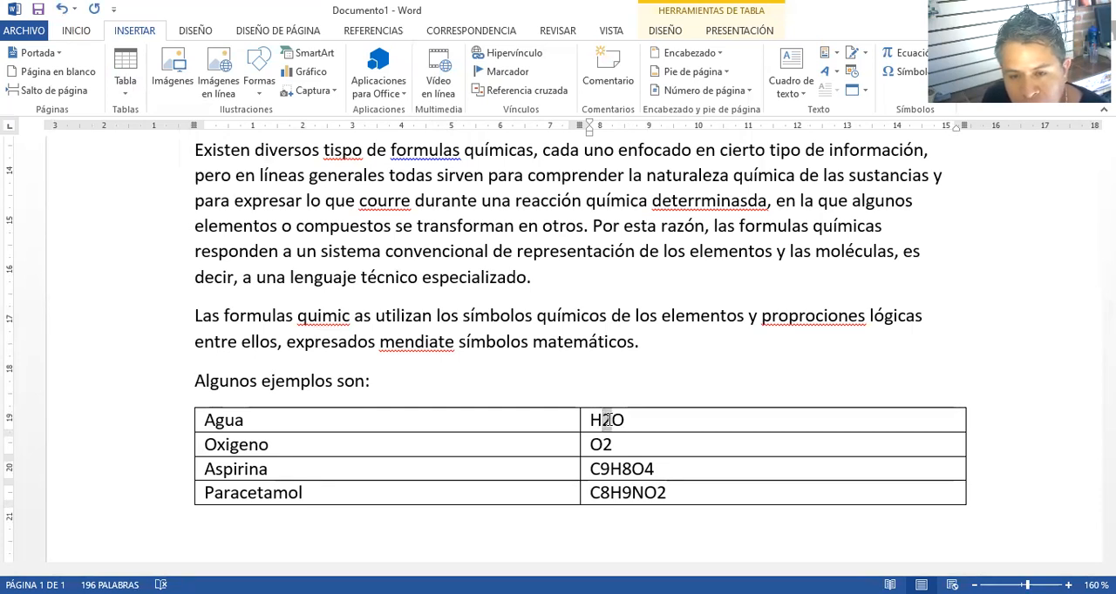
pyautogui.doubleClick(603, 420)
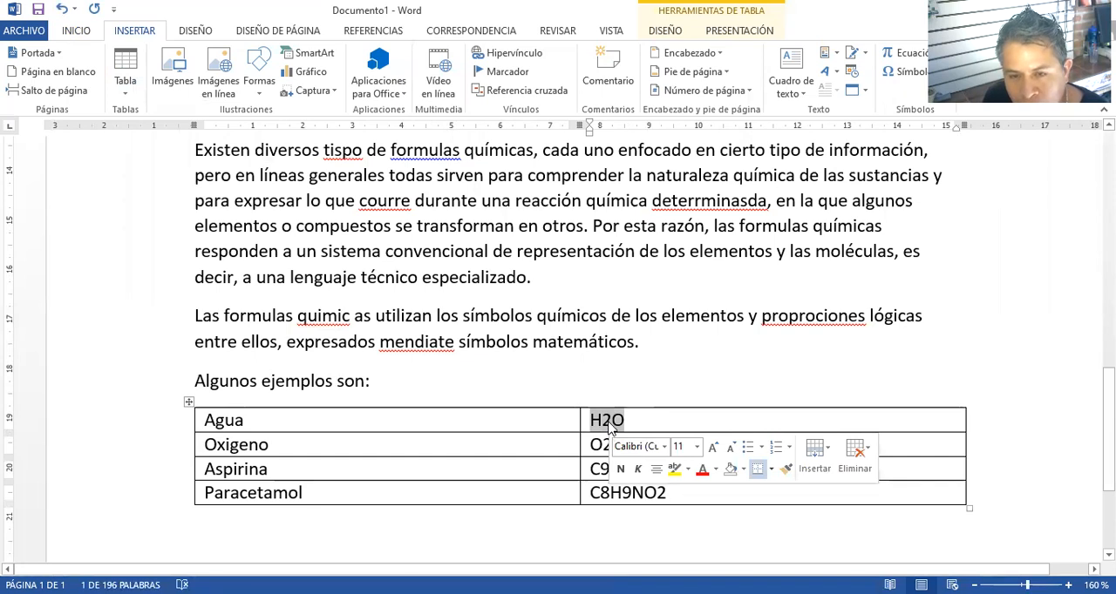
pyautogui.click(627, 420)
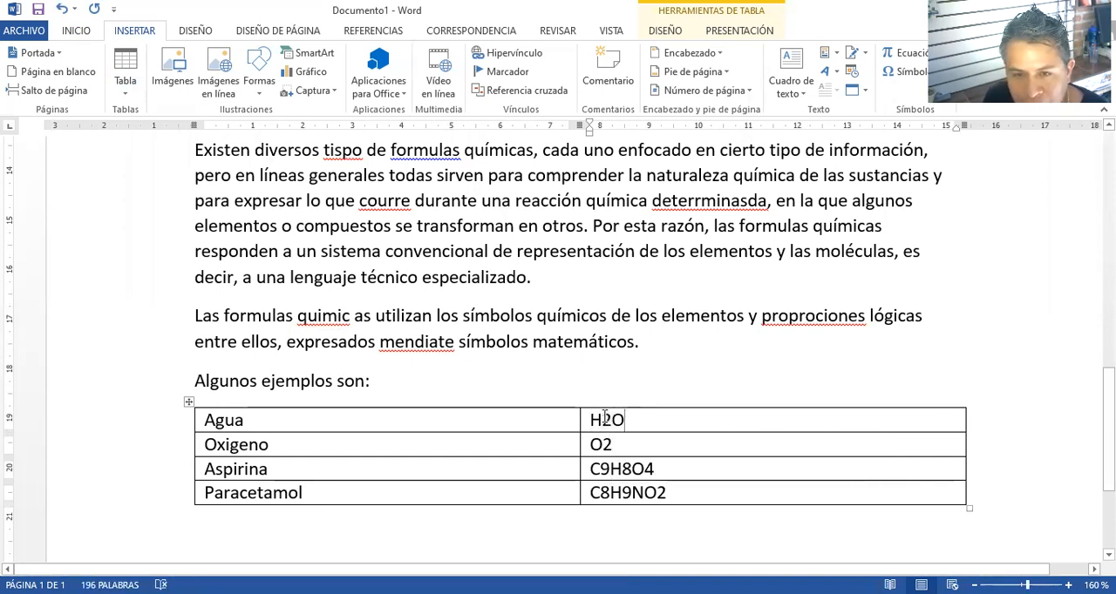
pyautogui.moveTo(603, 420); pyautogui.dragTo(610, 420)
pyautogui.click(609, 419)
pyautogui.click(613, 420)
pyautogui.click(616, 419)
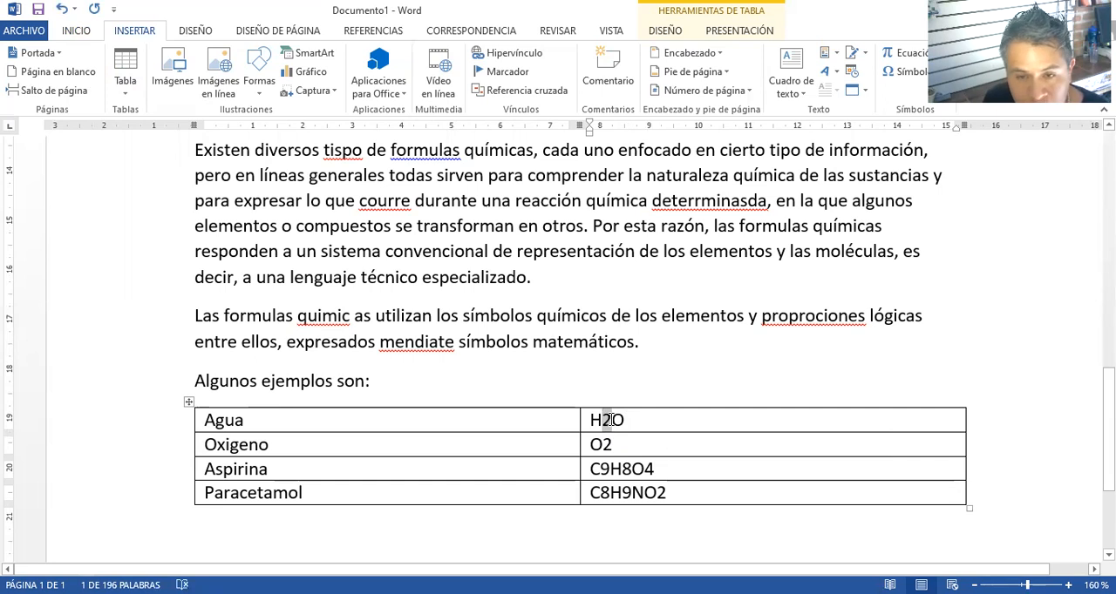
pyautogui.click(85, 30)
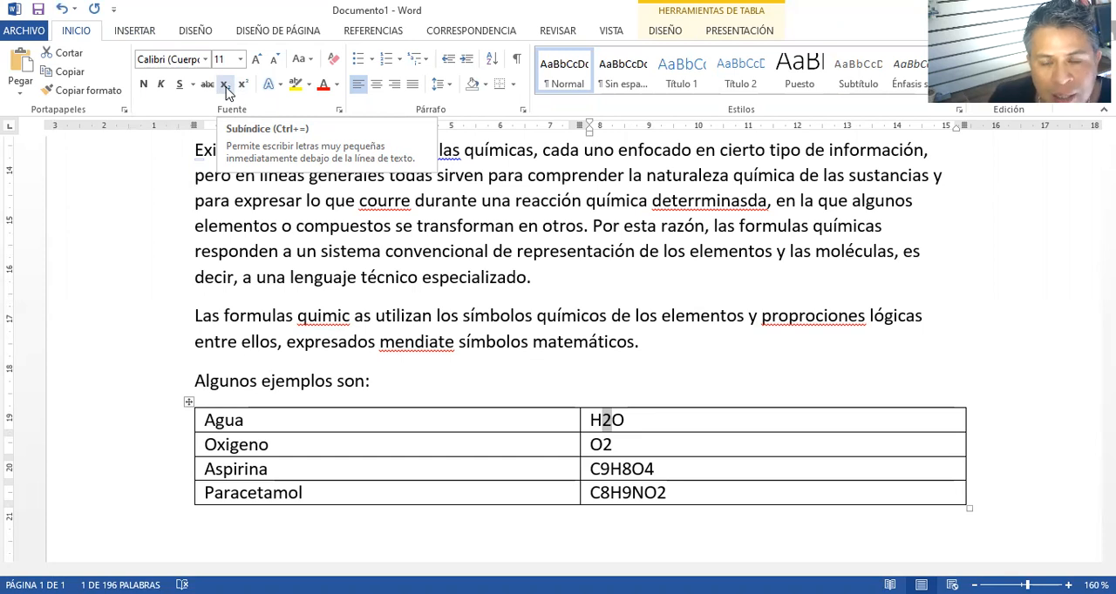
pyautogui.click(225, 86)
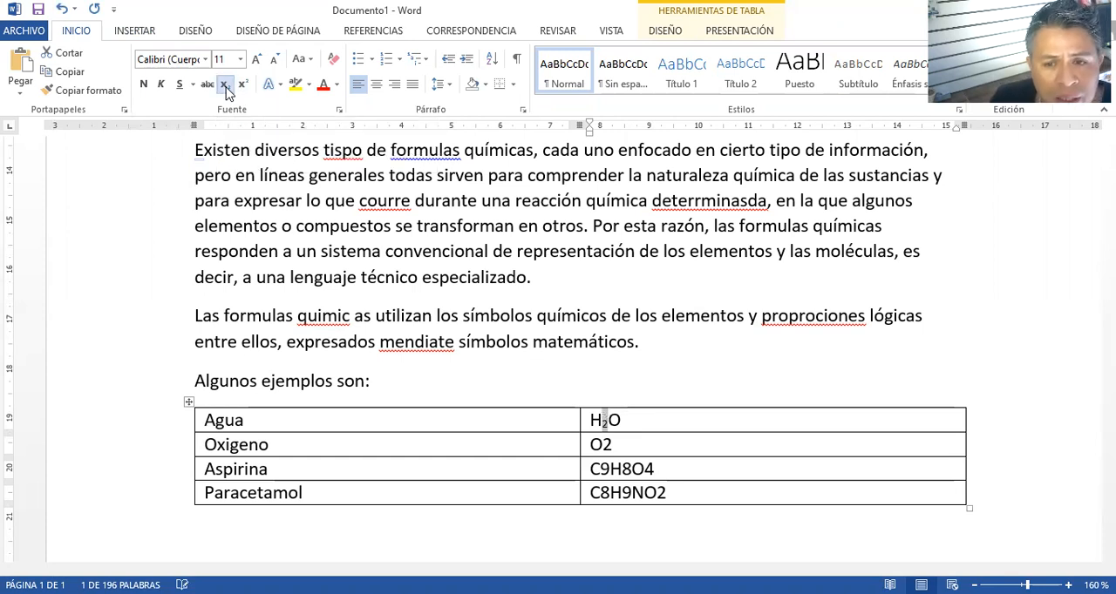
# Format the 2 in Oxigeno's formula O2 as a subscript
pyautogui.moveTo(614, 445); pyautogui.dragTo(611, 446)
pyautogui.click(606, 445)
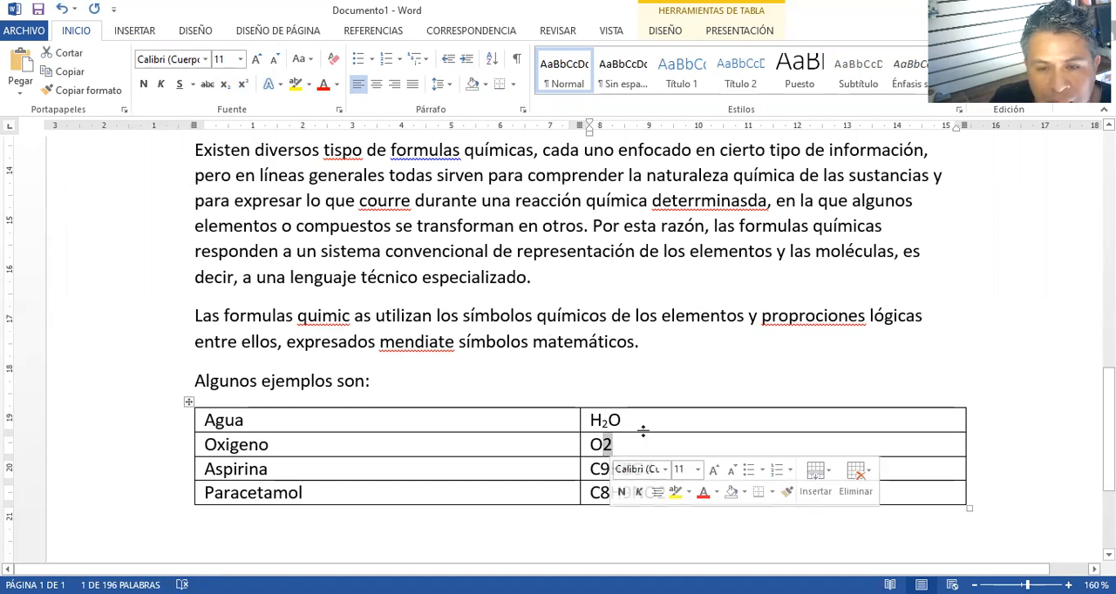
pyautogui.click(225, 86)
# Format the digits 9, 8 and 4 in Aspirina's formula C9H8O4 as subscripts
pyautogui.click(603, 472)
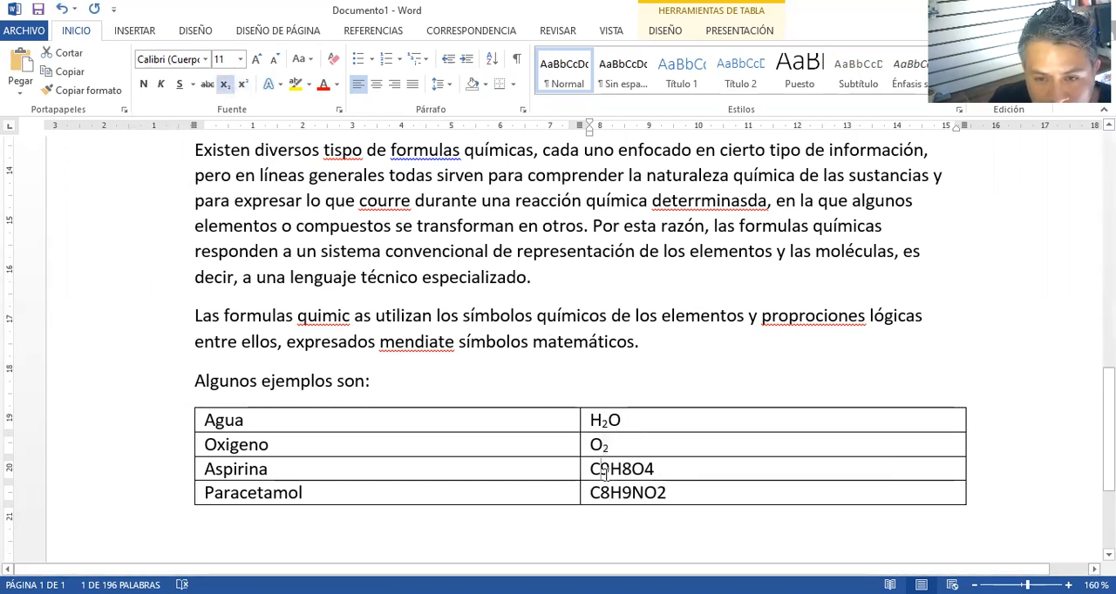
pyautogui.moveTo(598, 472); pyautogui.dragTo(608, 472)
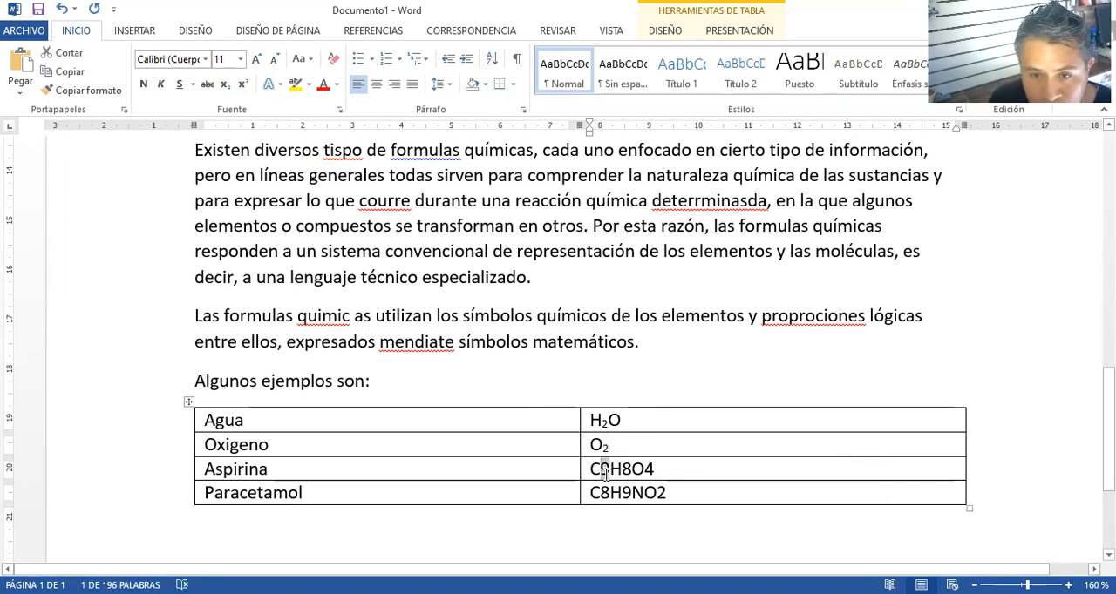
pyautogui.click(224, 85)
pyautogui.moveTo(616, 470); pyautogui.dragTo(626, 471)
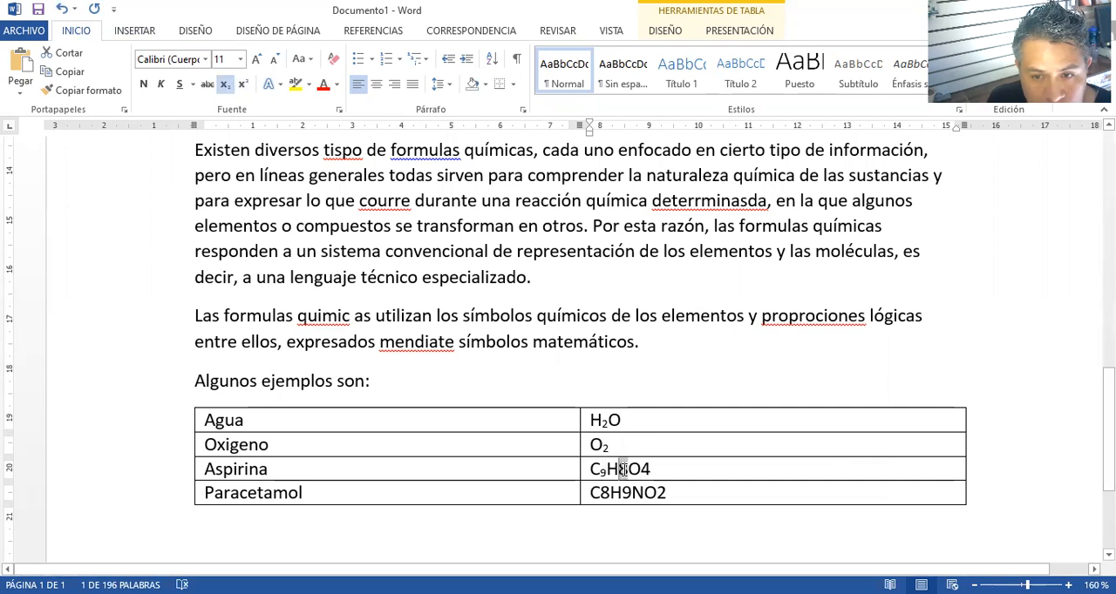
pyautogui.click(225, 85)
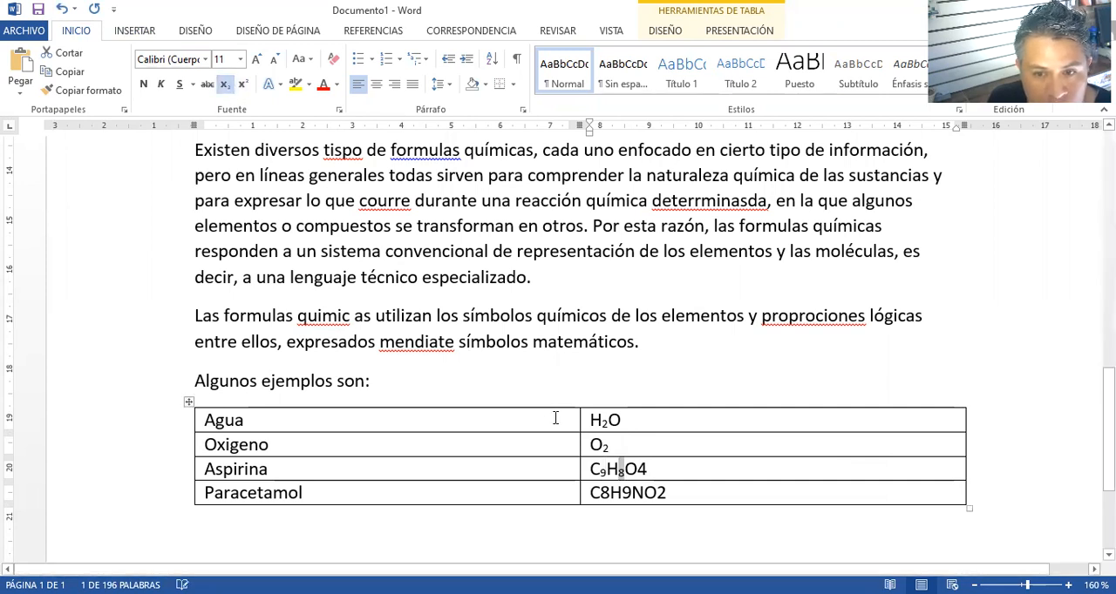
pyautogui.click(647, 471)
pyautogui.moveTo(647, 471); pyautogui.dragTo(637, 472)
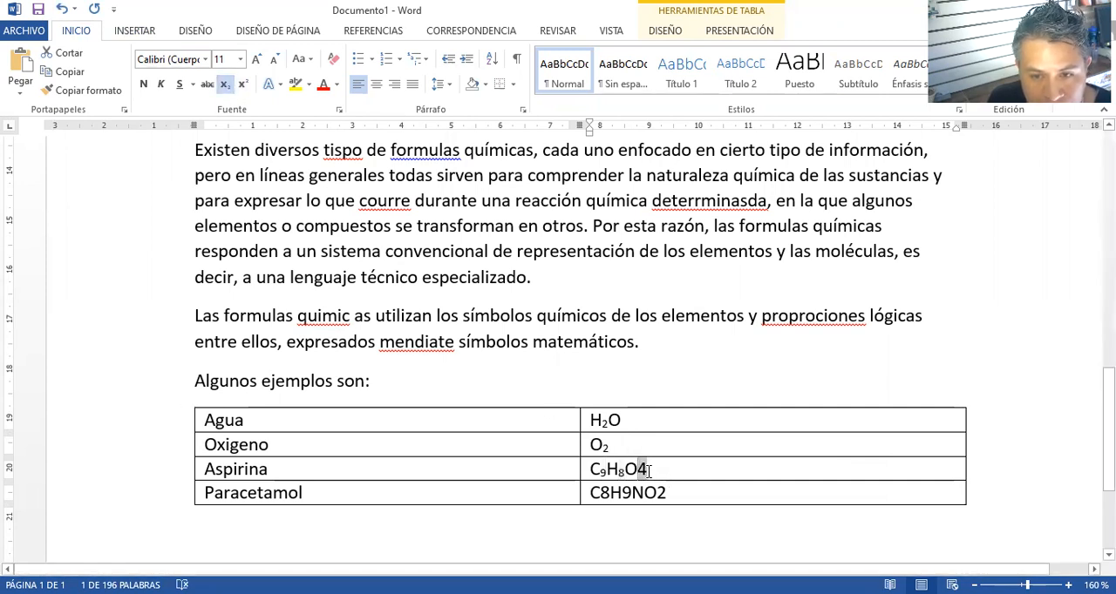
pyautogui.click(224, 84)
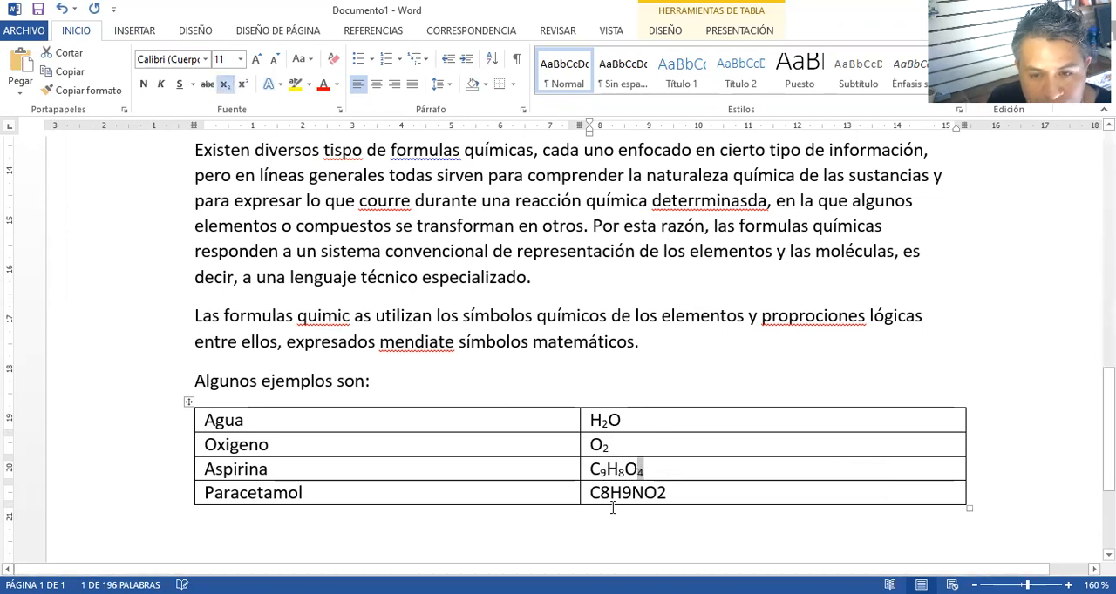
# Format the digits 8, 9 and 2 in Paracetamol's formula C8H9NO2 as subscripts
pyautogui.moveTo(600, 495); pyautogui.dragTo(607, 494)
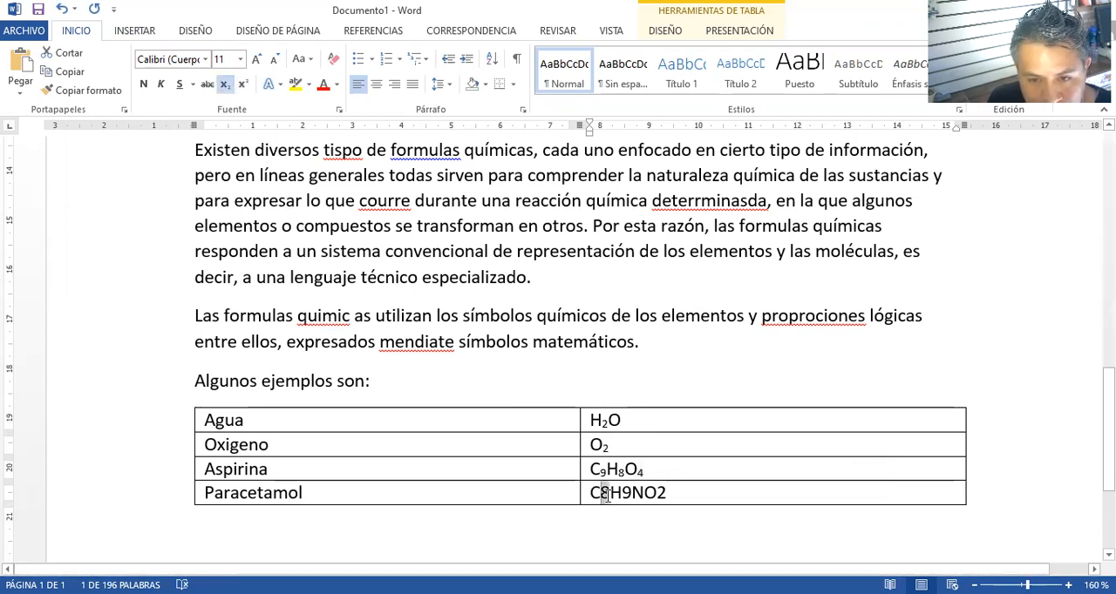
pyautogui.click(224, 84)
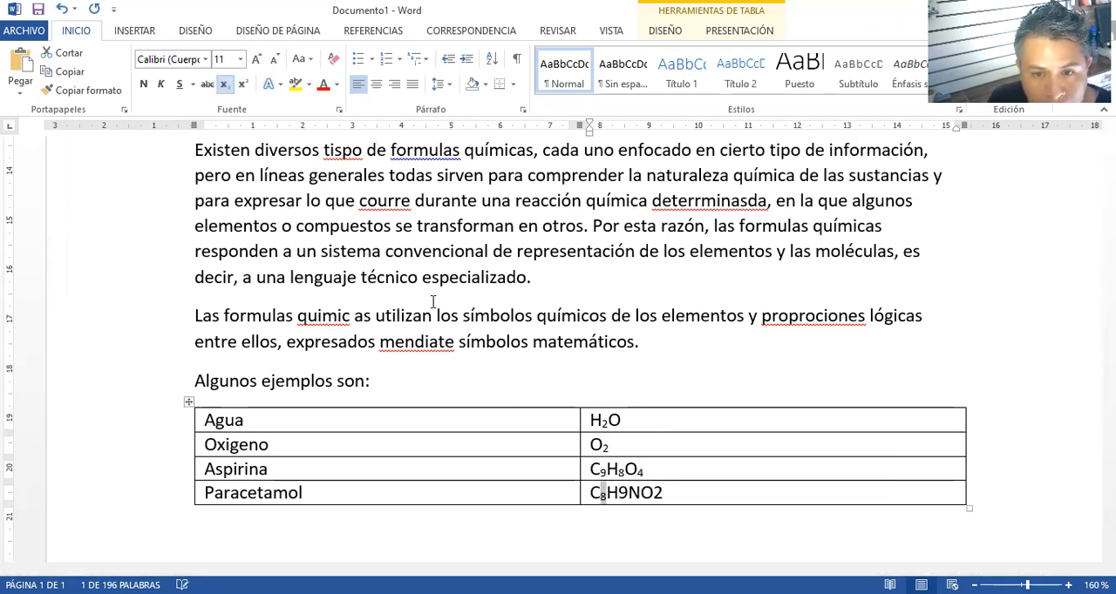
pyautogui.moveTo(617, 494); pyautogui.dragTo(627, 495)
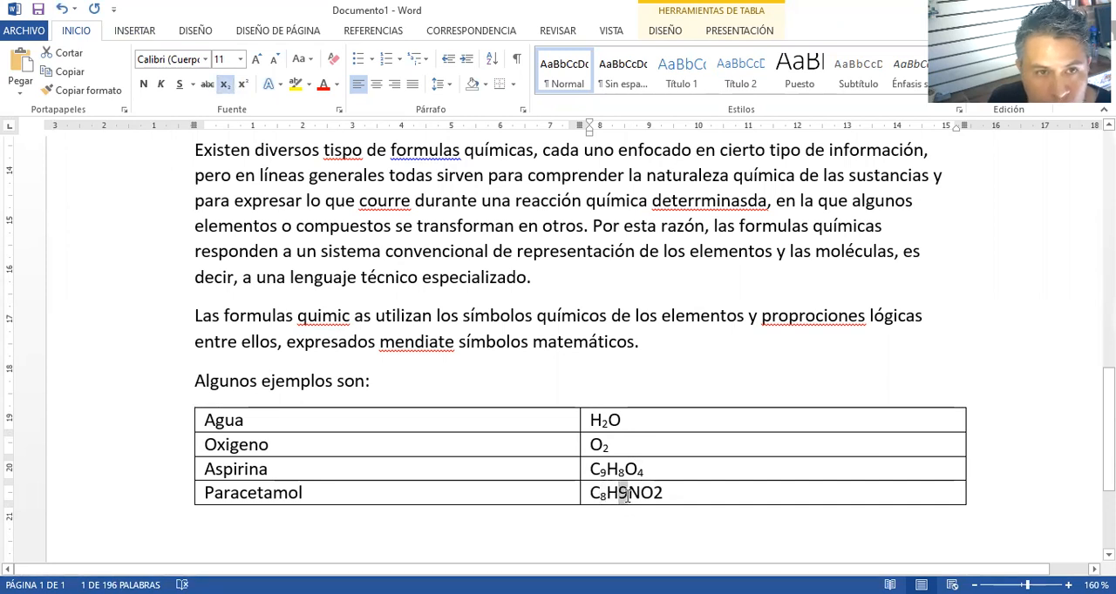
pyautogui.click(224, 85)
pyautogui.moveTo(651, 495); pyautogui.dragTo(660, 495)
pyautogui.click(224, 85)
pyautogui.click(690, 533)
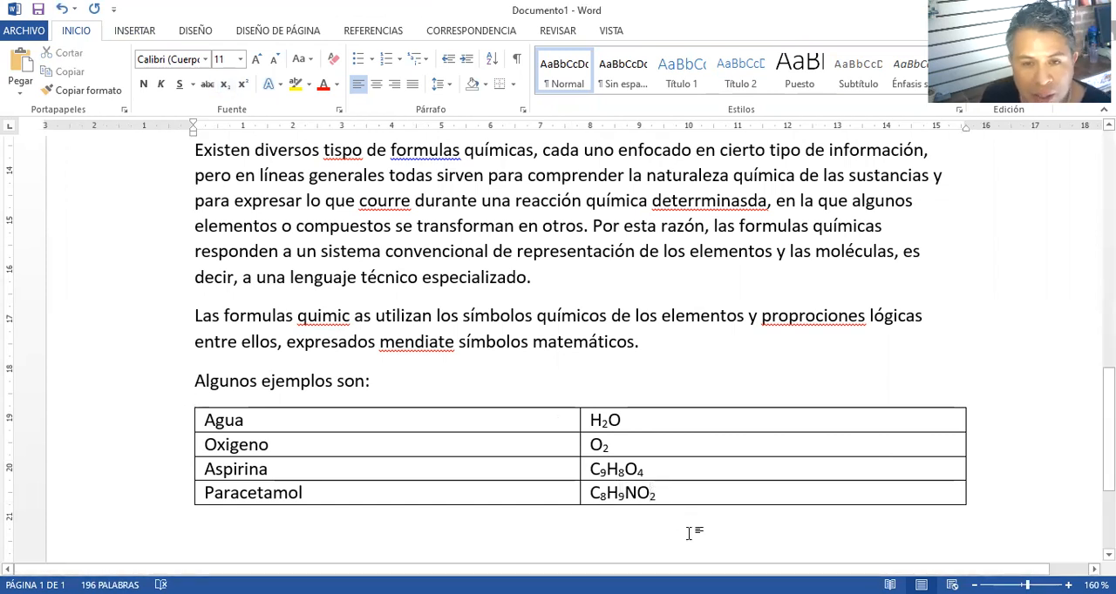
# Run the spelling check and correct the paragraph's misspellings to "químico", "átomos", "molécula" and "así"
pyautogui.click(757, 393)
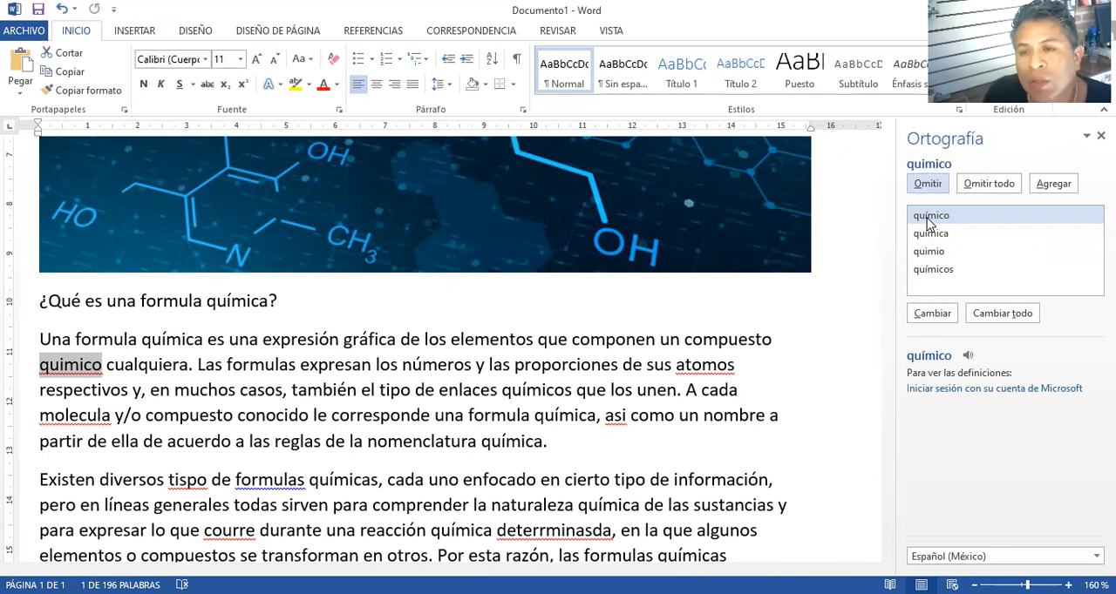
pyautogui.click(931, 313)
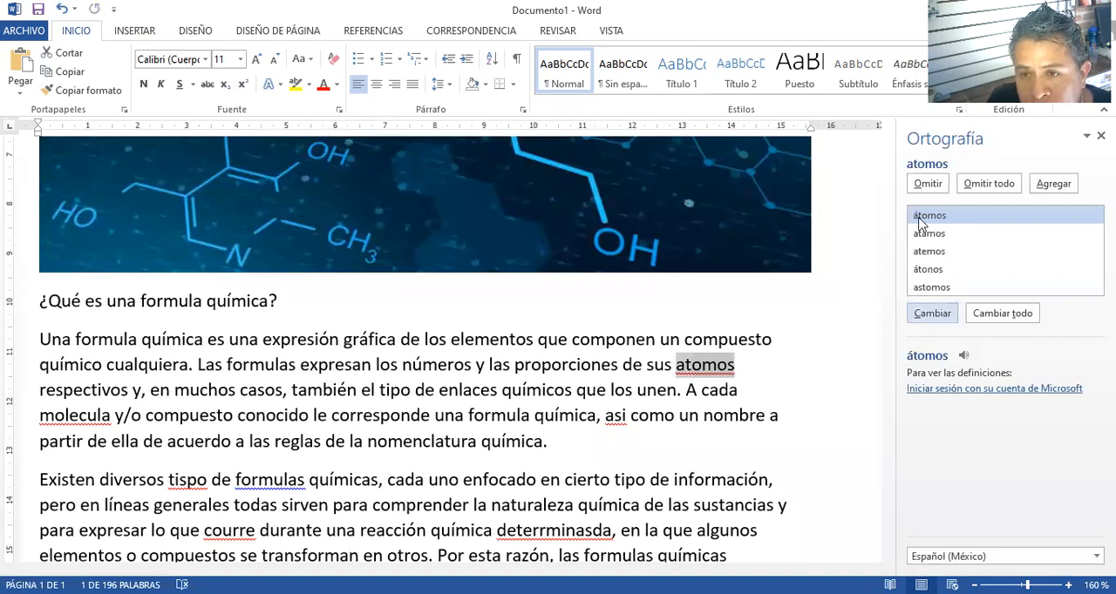
pyautogui.click(931, 314)
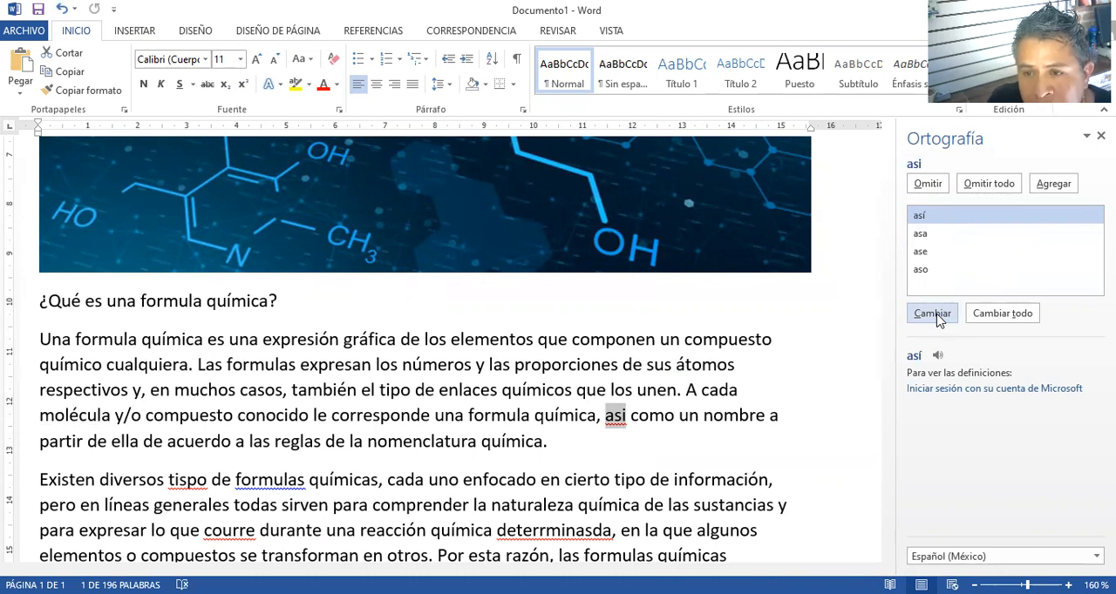
pyautogui.click(929, 316)
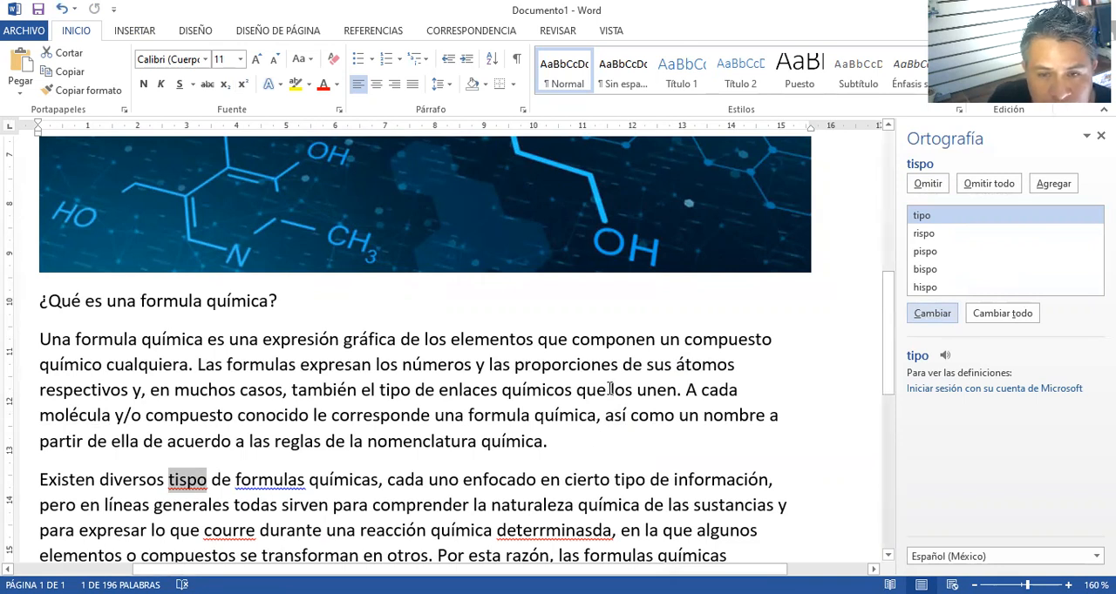
# Correct "tispo" to "tipos" directly in the second paragraph's text and resume the spelling check
pyautogui.scroll(-3, 609, 389)
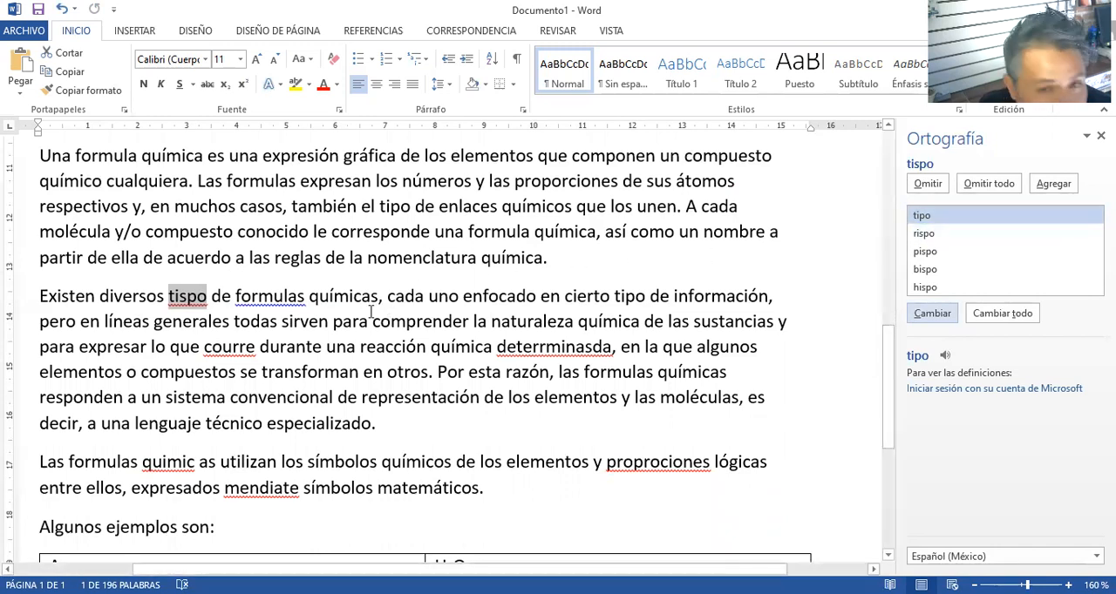
pyautogui.click(185, 301)
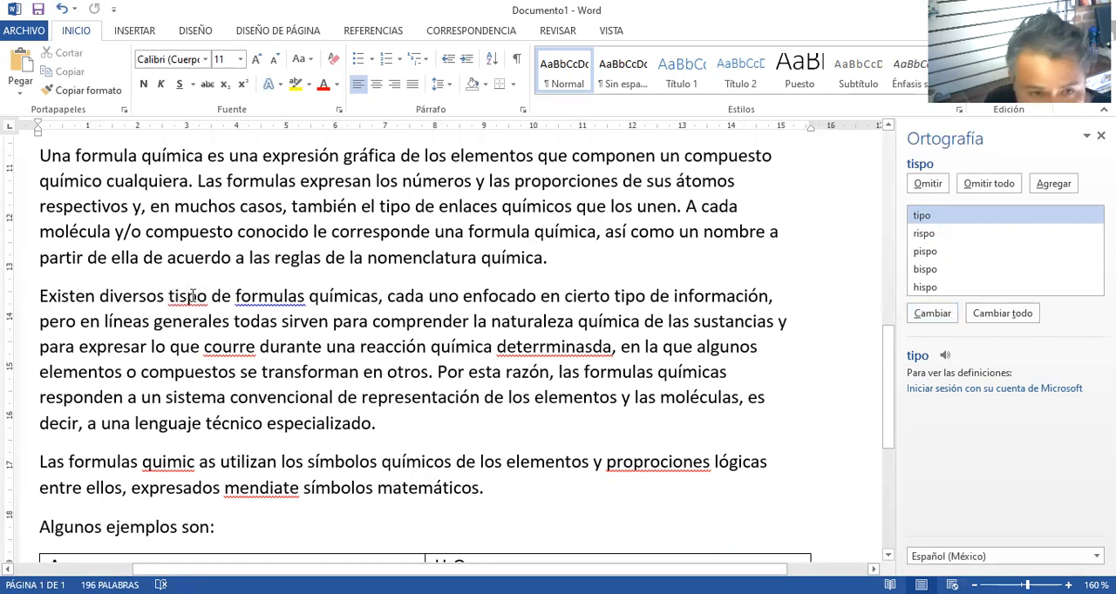
pyautogui.press('BackSpace')
pyautogui.write('s')
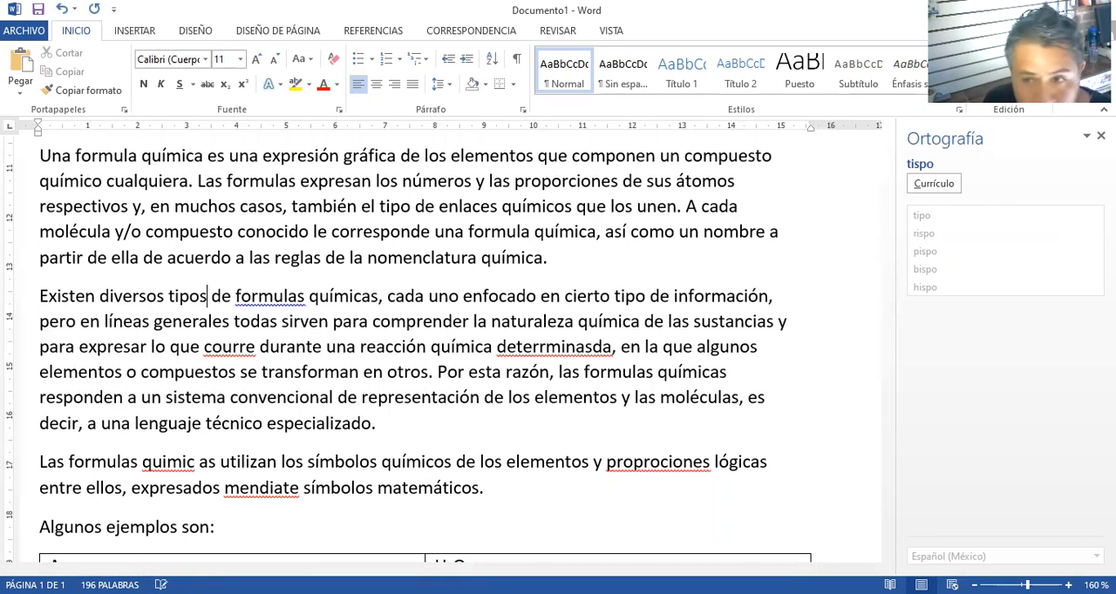
pyautogui.click(942, 189)
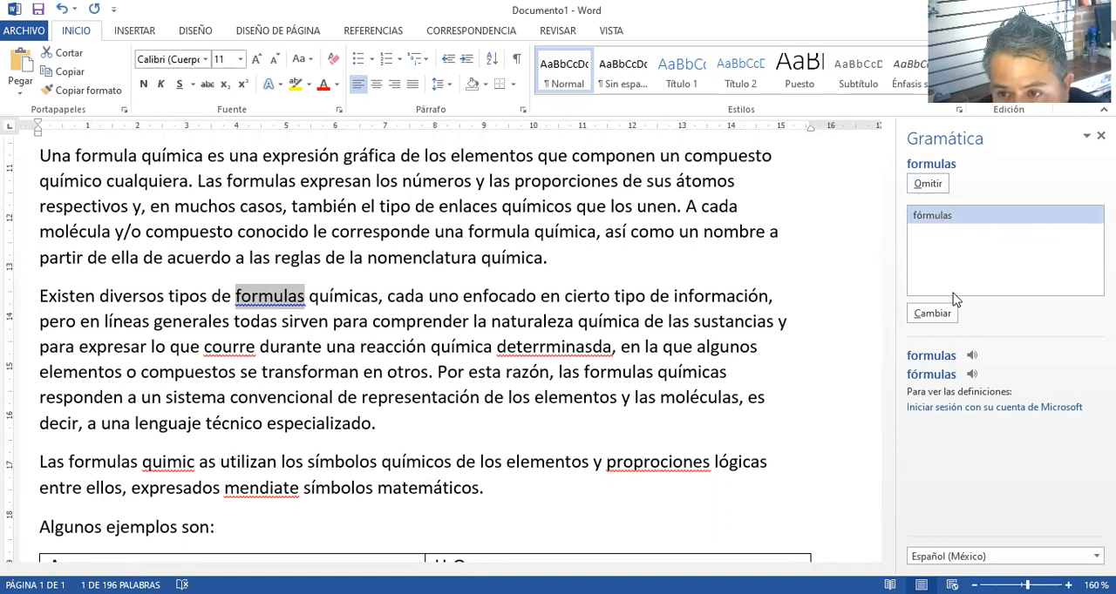
# Accept the suggested corrections "fórmulas", "ocurre" and "determinada" in the paragraph beginning "Existen diversos tipos"
pyautogui.click(931, 313)
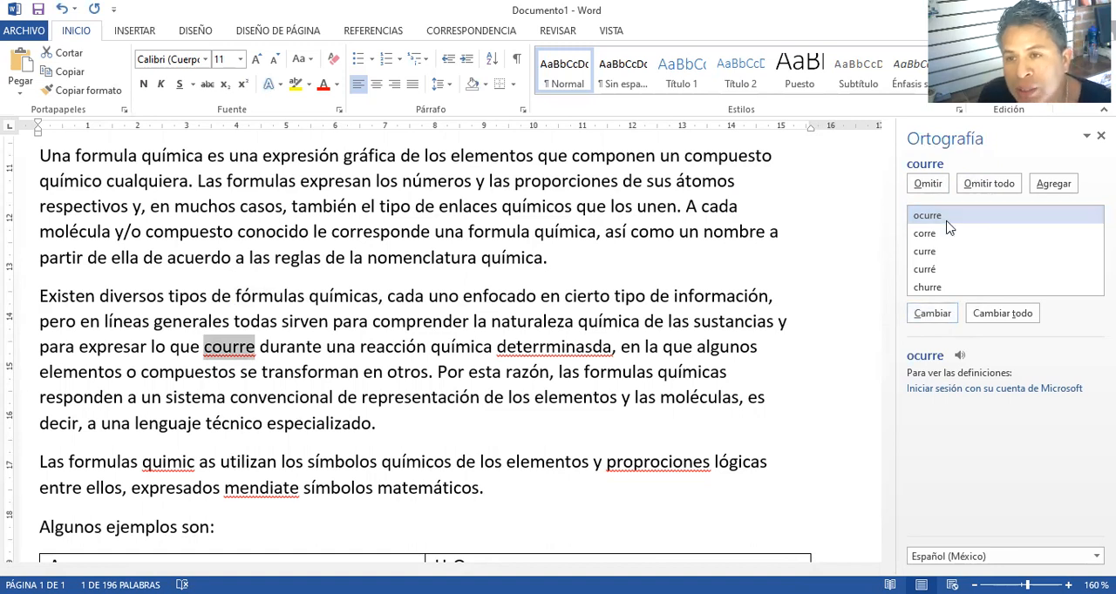
pyautogui.click(932, 315)
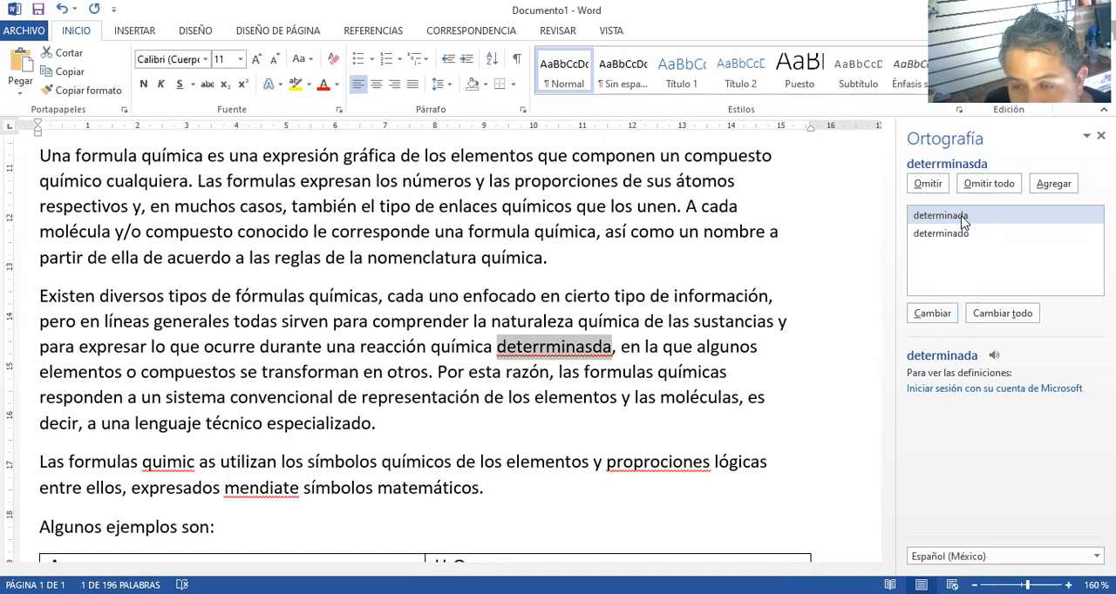
pyautogui.click(938, 322)
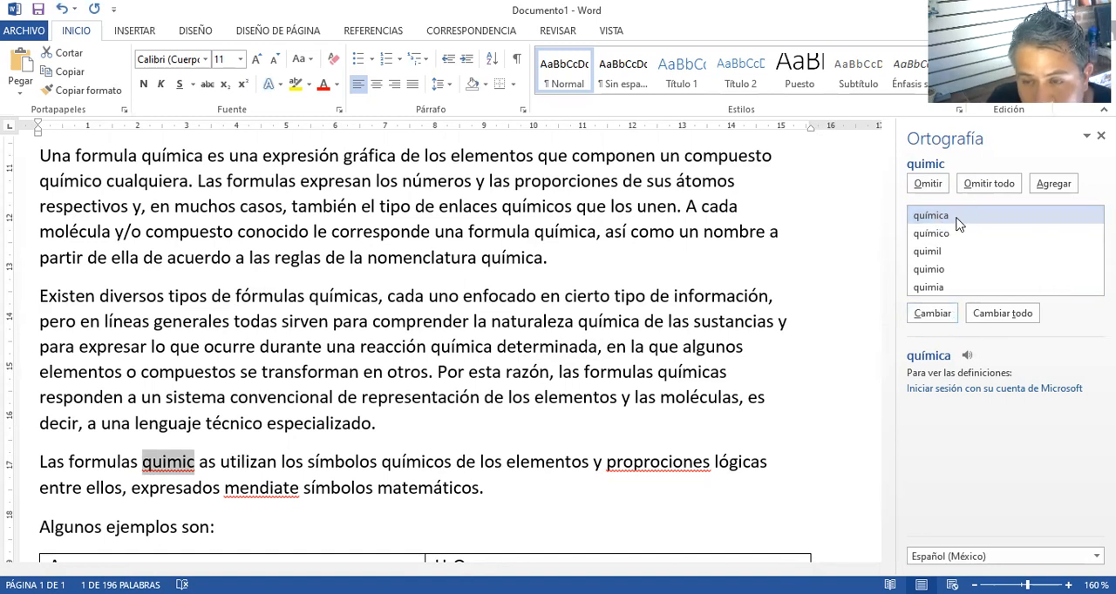
# Join "quimic as" into "quimicas" in the paragraph above "Algunos ejemplos son:" and resume the spelling check
pyautogui.scroll(-3, 206, 341)
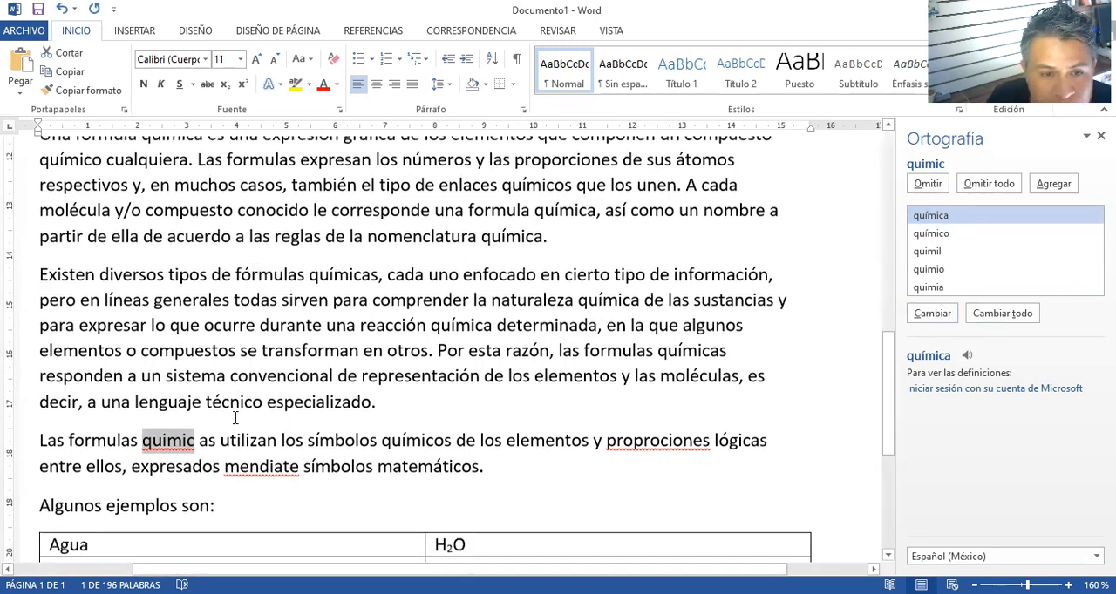
pyautogui.click(200, 341)
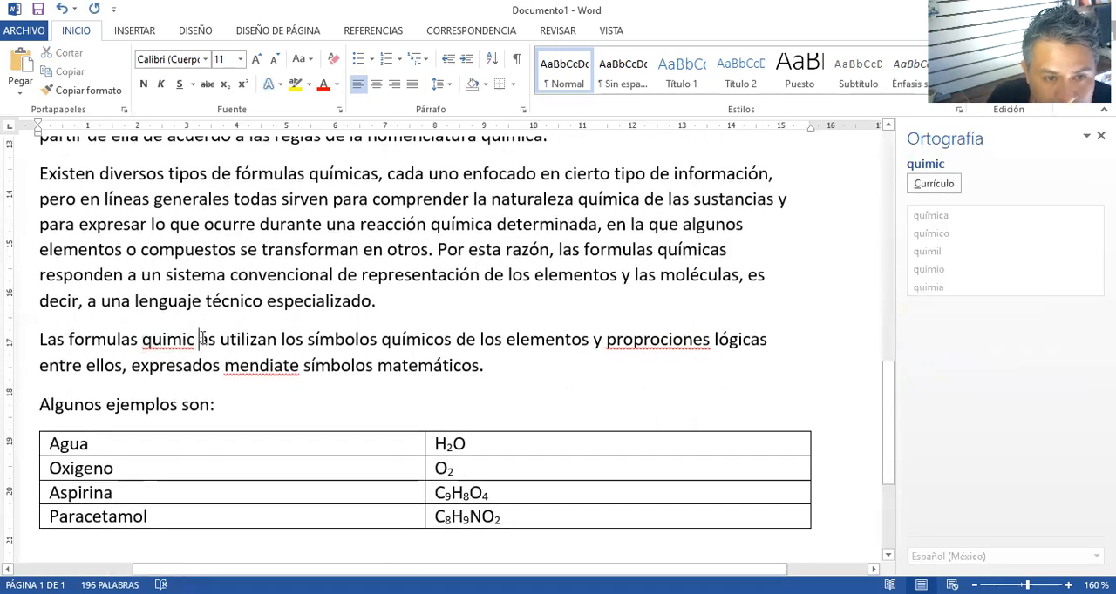
pyautogui.press('Delete')
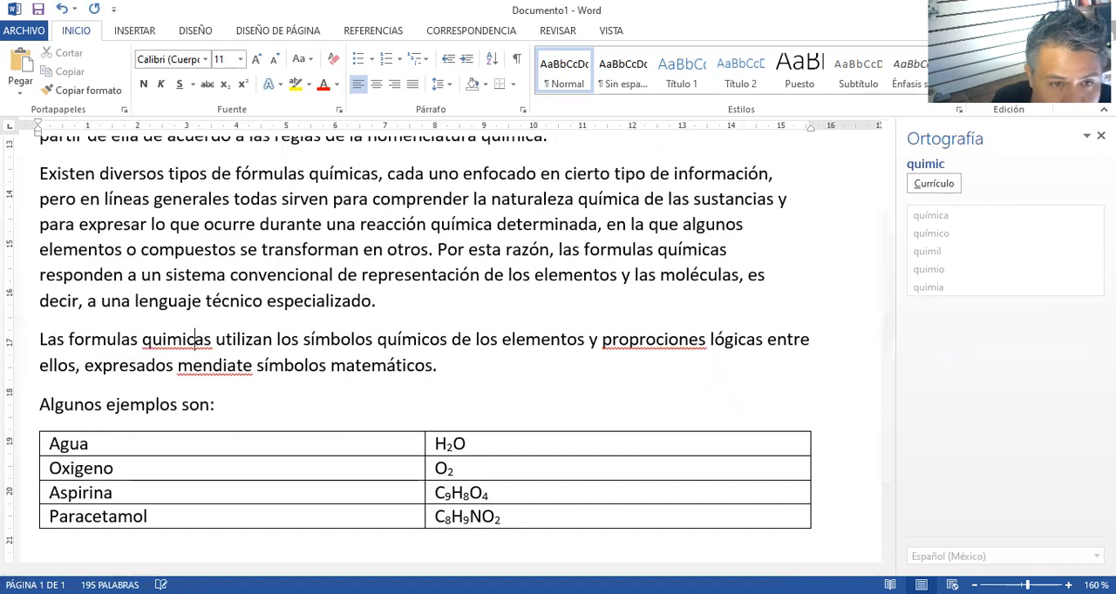
pyautogui.click(934, 183)
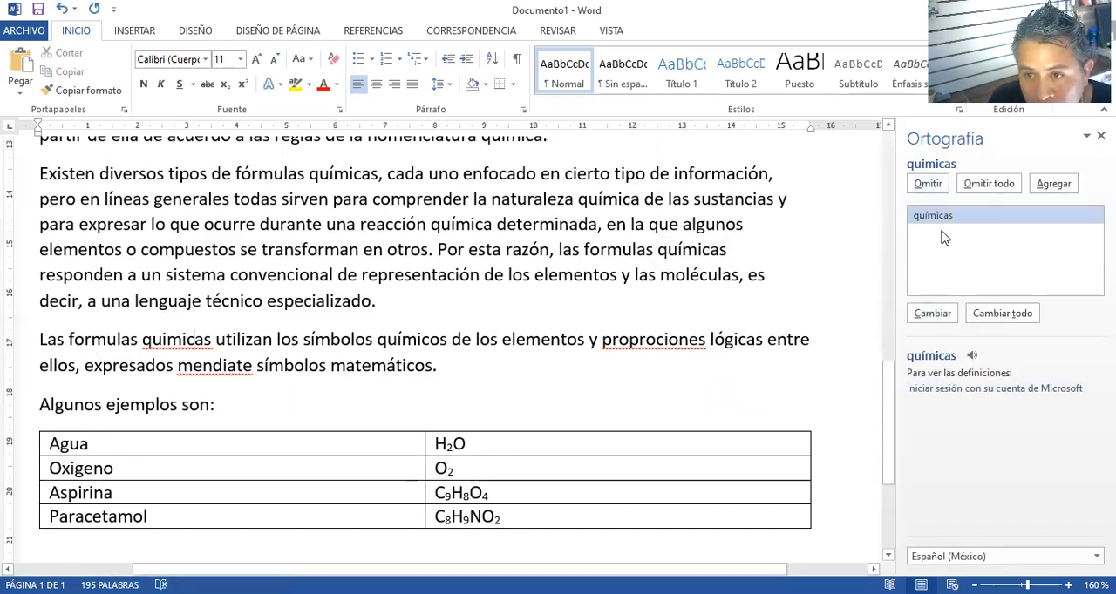
# Correct the remaining misspellings above "Algunos ejemplos son:" to "químicas", "proporciones" and "mediante", and finish the spelling check
pyautogui.click(932, 313)
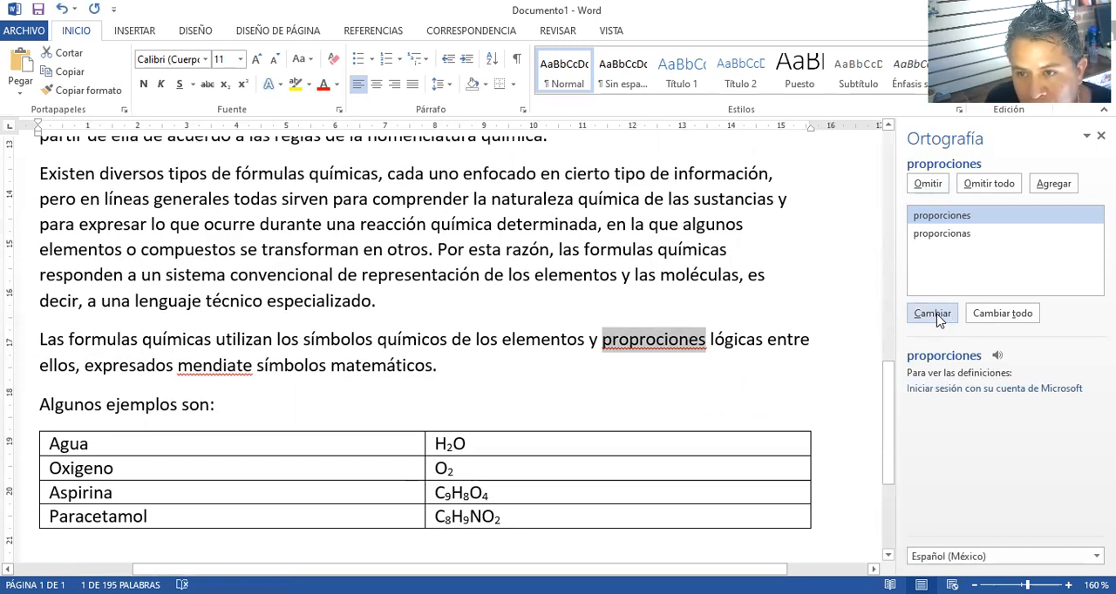
pyautogui.click(937, 319)
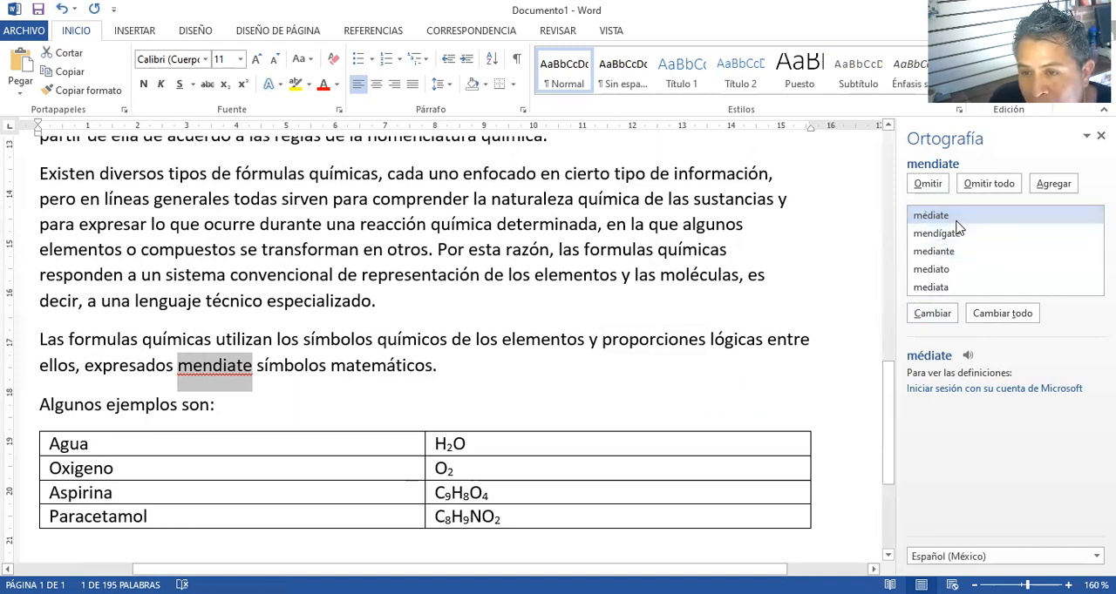
pyautogui.click(956, 254)
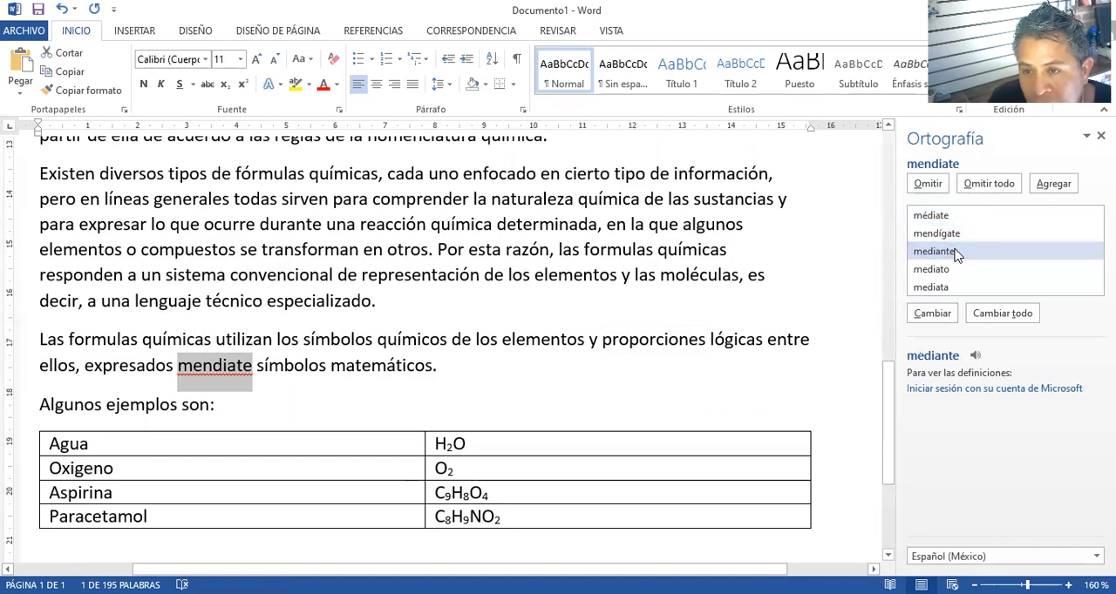
pyautogui.click(934, 315)
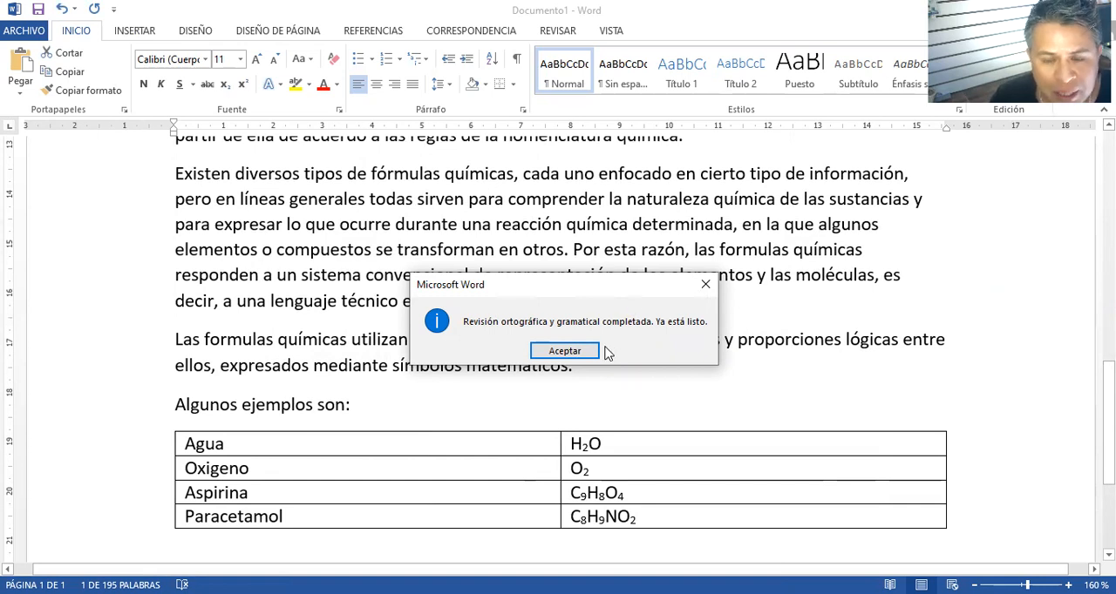
pyautogui.click(564, 351)
# Review the whole document from the title and picture through the paragraphs to the table of example compounds
pyautogui.scroll(10, 577, 350)
pyautogui.scroll(6, 577, 350)
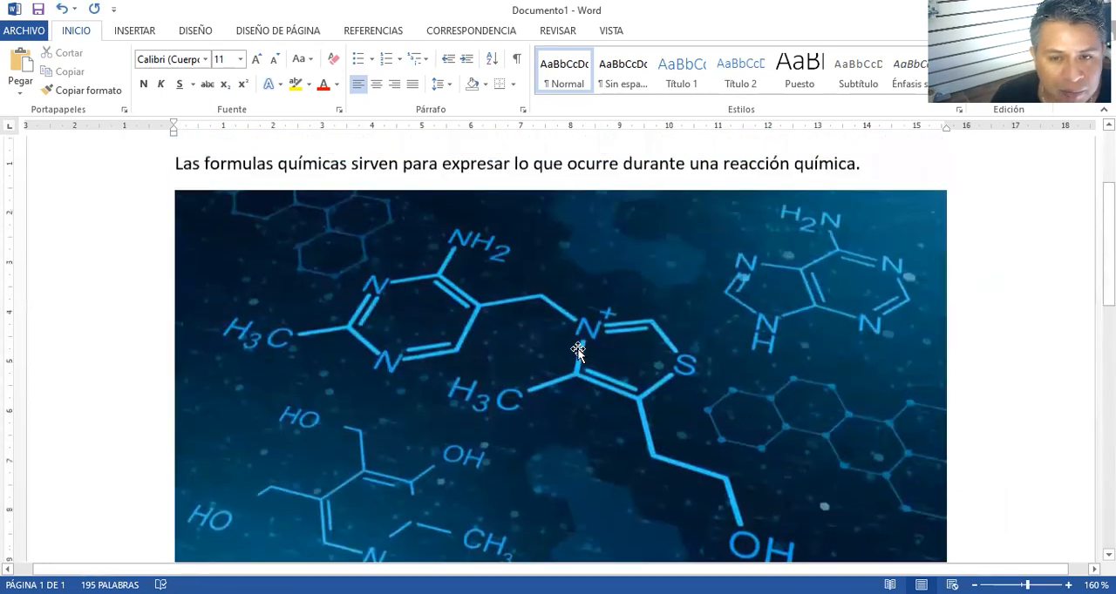
pyautogui.scroll(-6, 577, 350)
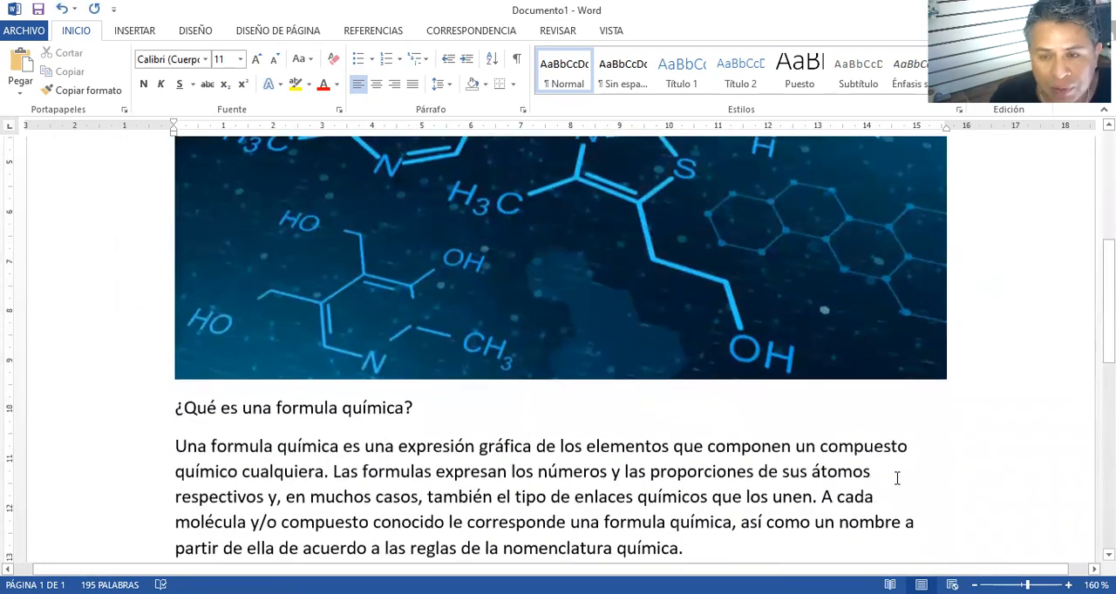
pyautogui.scroll(1, 643, 457)
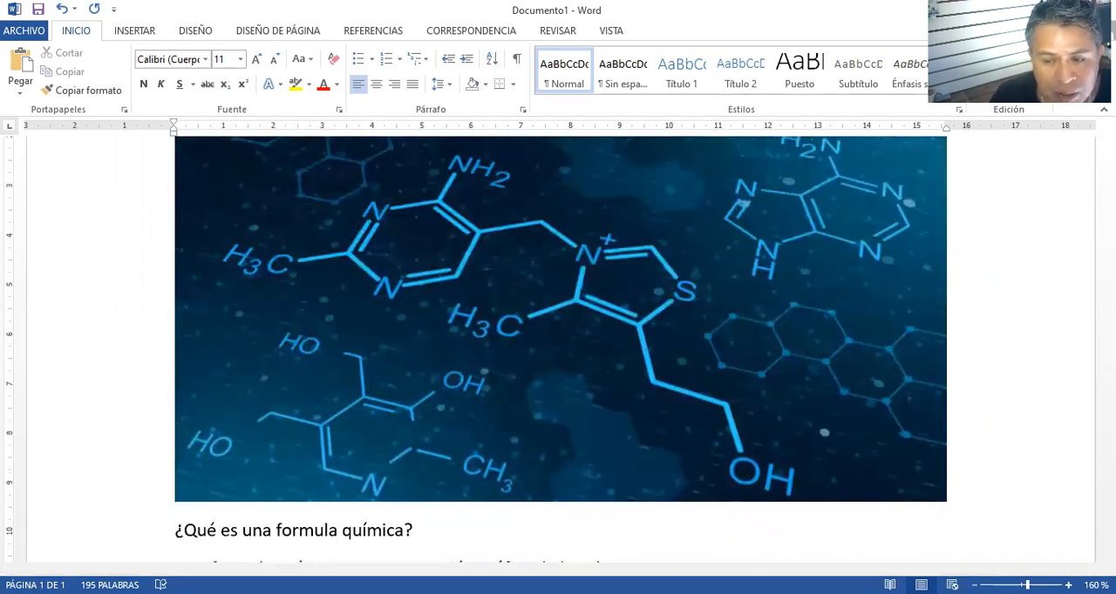
pyautogui.keyDown('ctrl'); pyautogui.scroll(-1, 605, 428); pyautogui.keyUp('ctrl')
pyautogui.scroll(2, 543, 380)
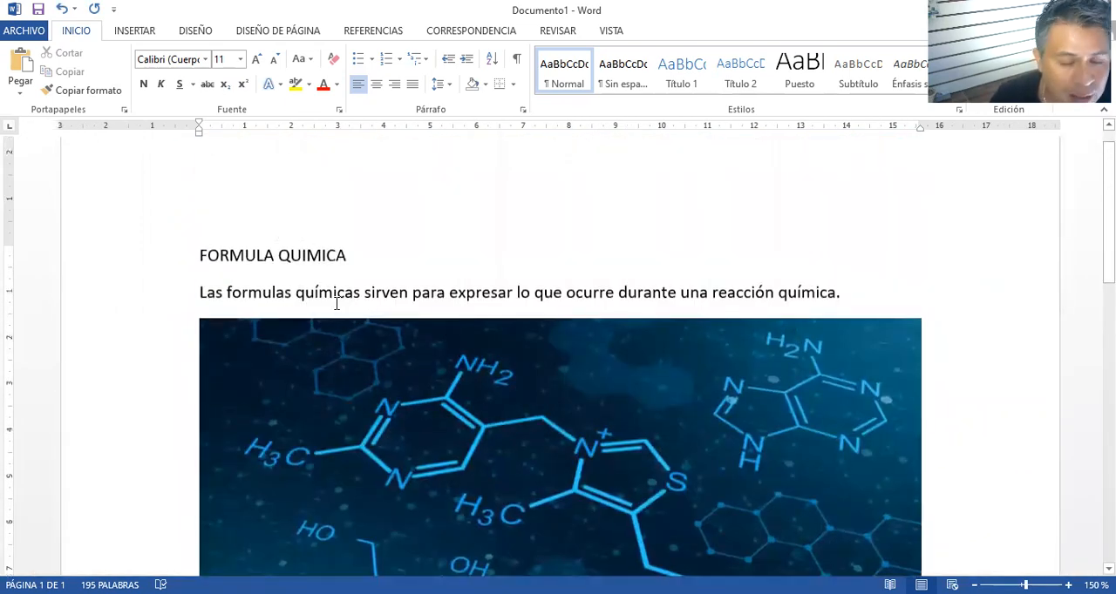
pyautogui.scroll(-10, 339, 307)
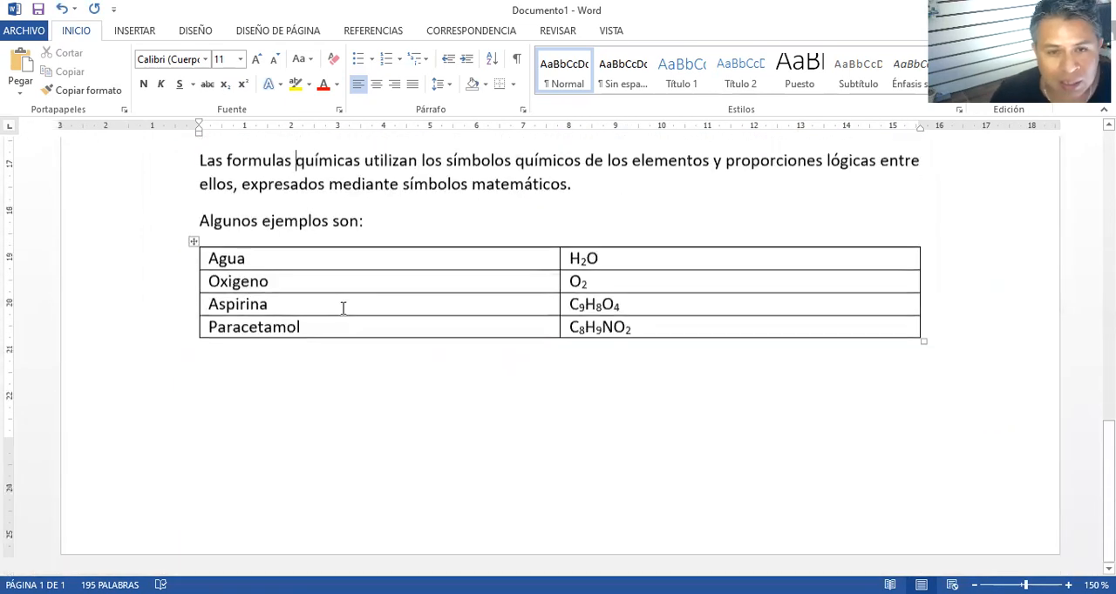
pyautogui.moveTo(196, 347)
pyautogui.scroll(15, 197, 347)
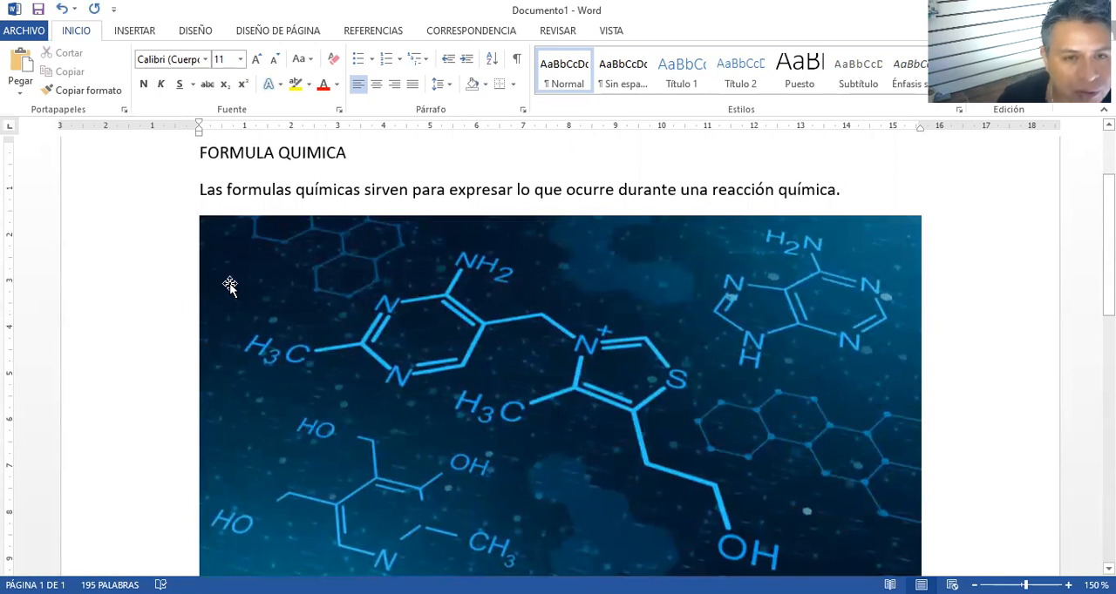
pyautogui.scroll(1, 179, 281)
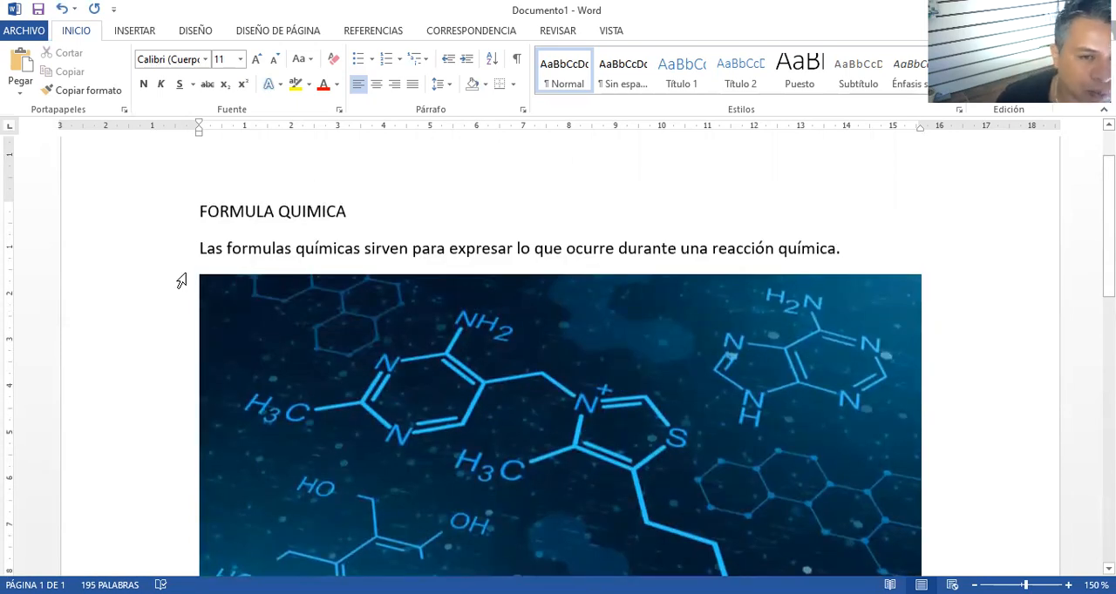
pyautogui.scroll(-10, 181, 281)
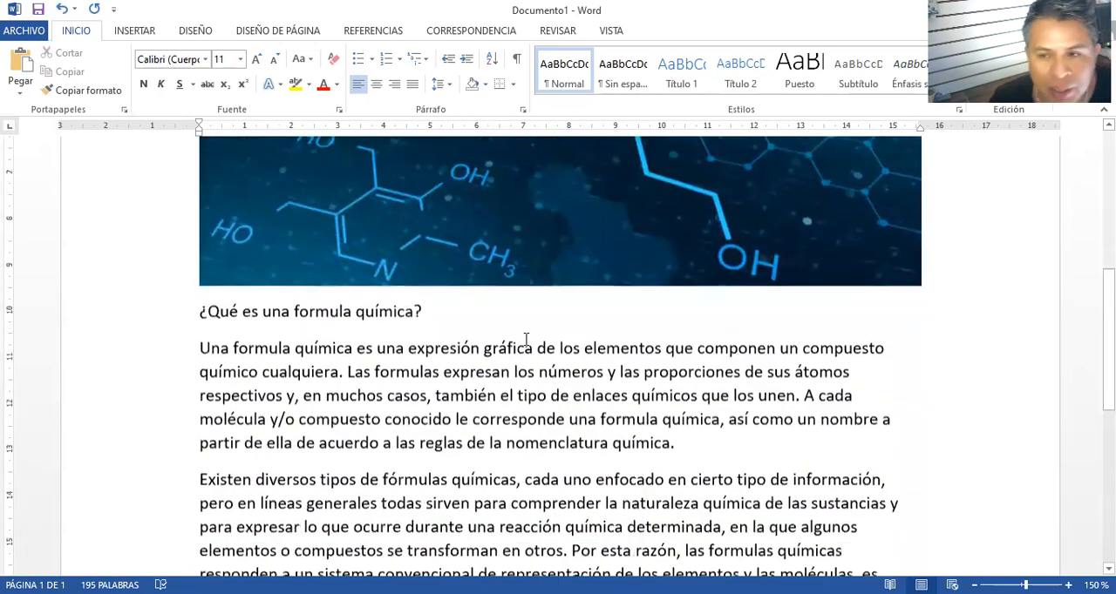
pyautogui.scroll(2, 885, 270)
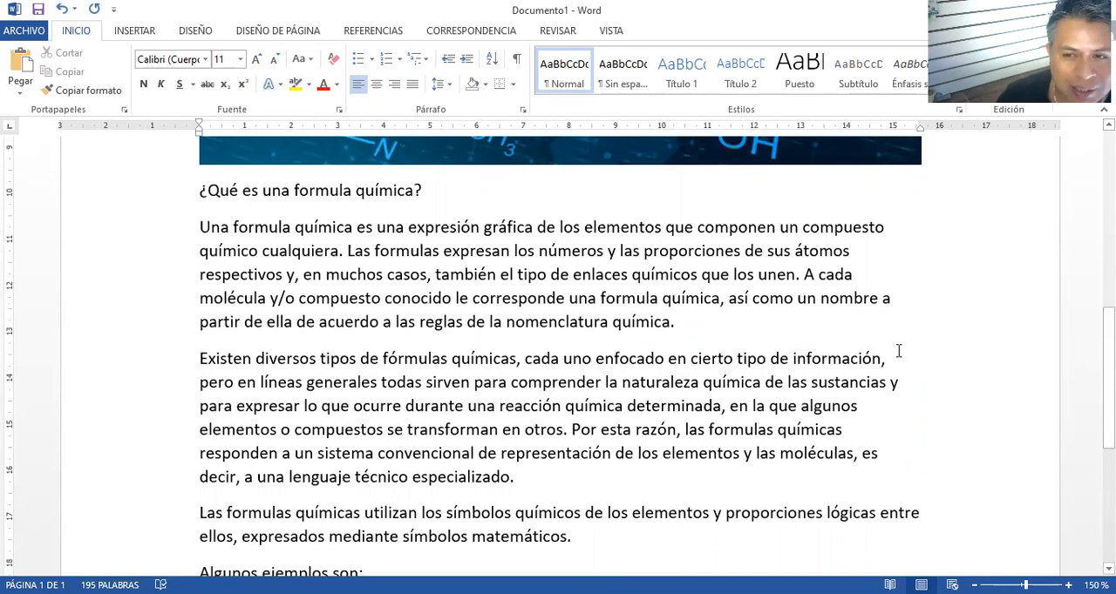
pyautogui.scroll(1, 423, 358)
pyautogui.scroll(9, 423, 357)
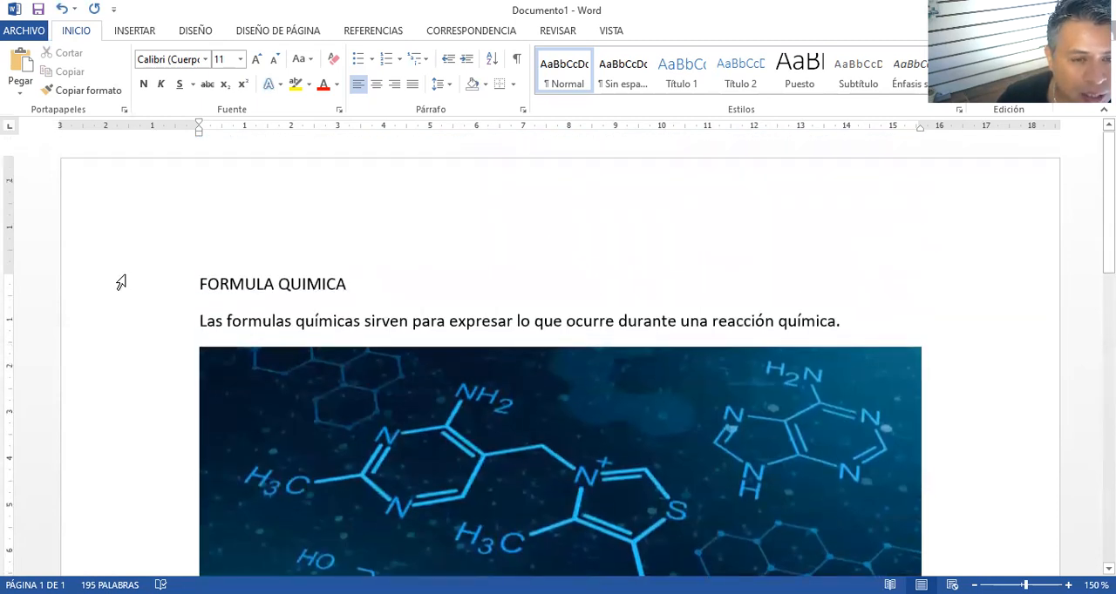
pyautogui.scroll(-10, 306, 332)
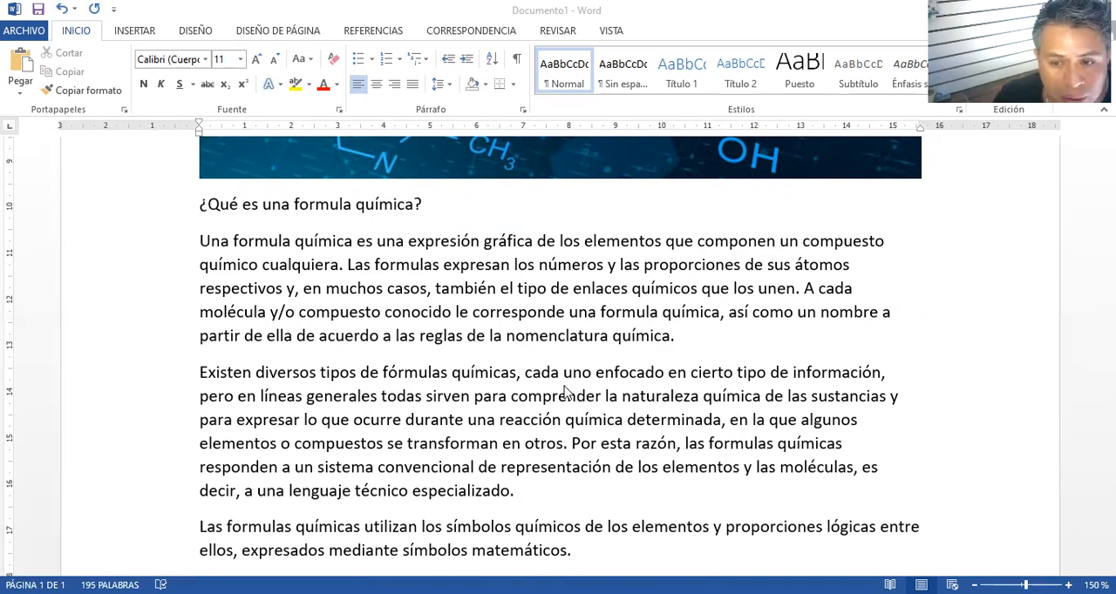
# Select the entire document, including the picture and table, and apply justified alignment
pyautogui.click(618, 377)
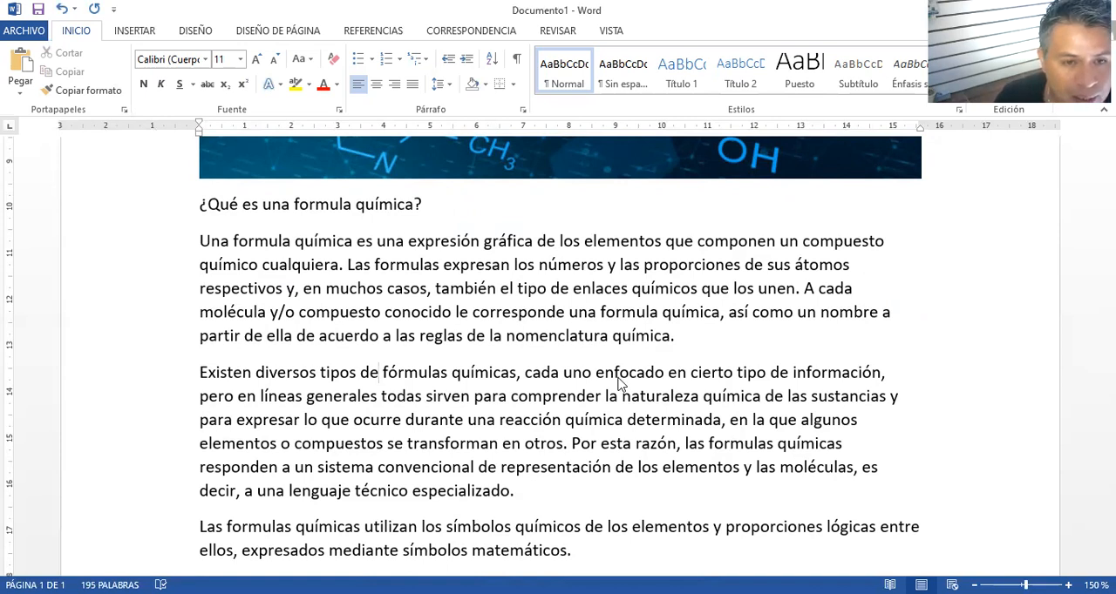
pyautogui.hotkey('ctrl', 'e')
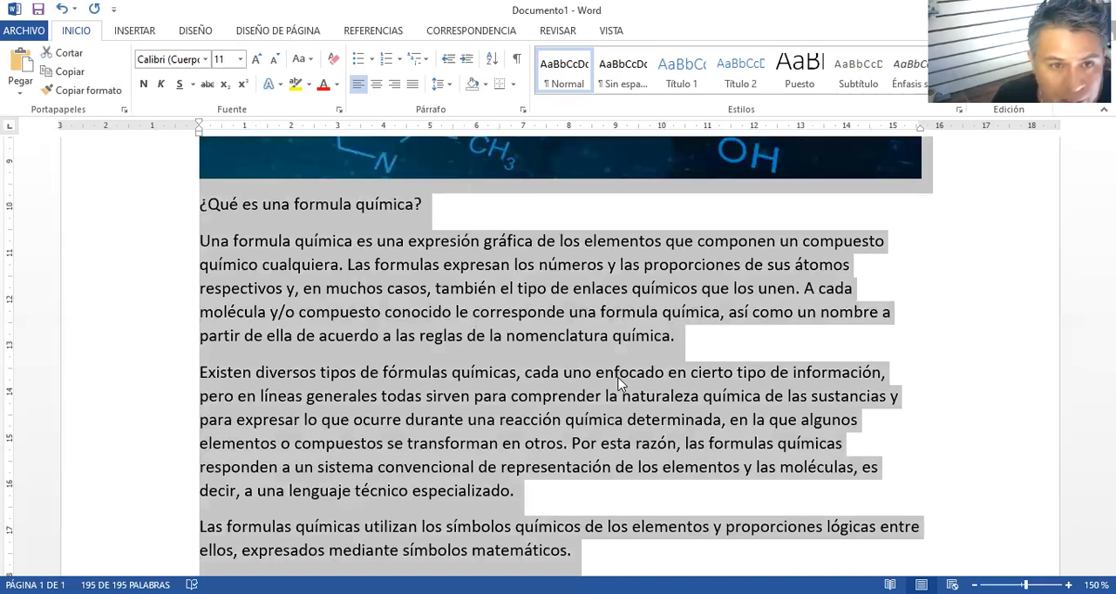
pyautogui.hotkey('ctrl', 'Home')
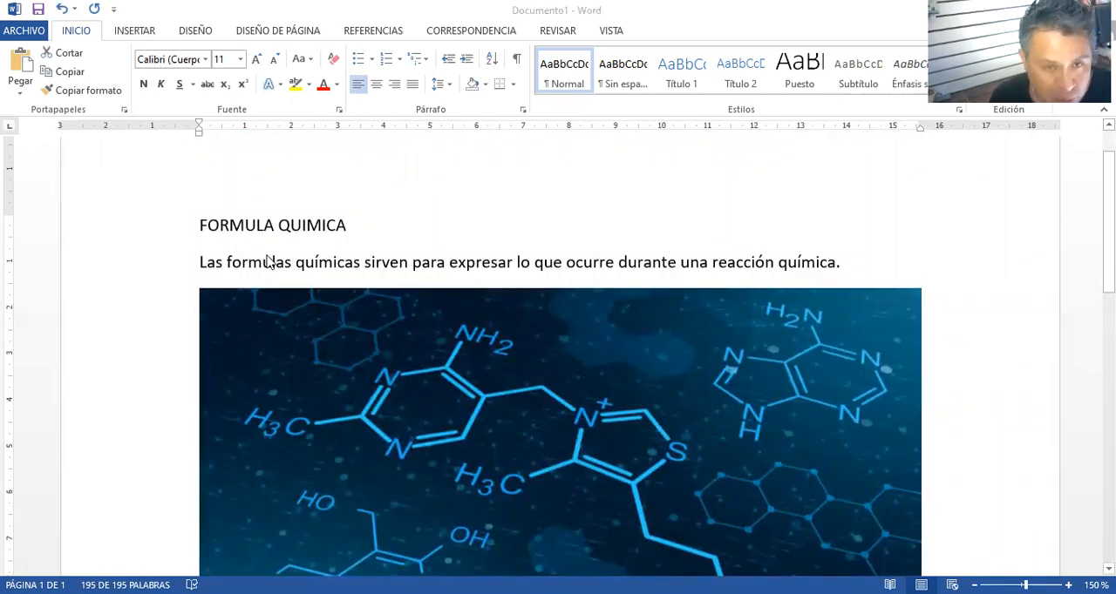
pyautogui.hotkey('ctrl', 'e')
pyautogui.scroll(-10, 268, 270)
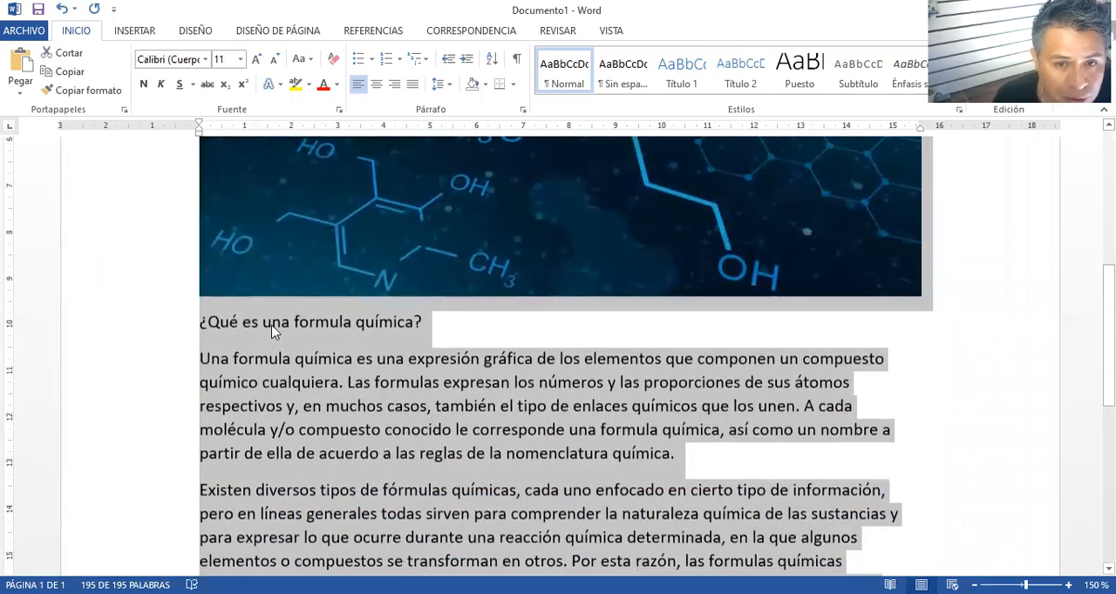
pyautogui.scroll(-3, 273, 331)
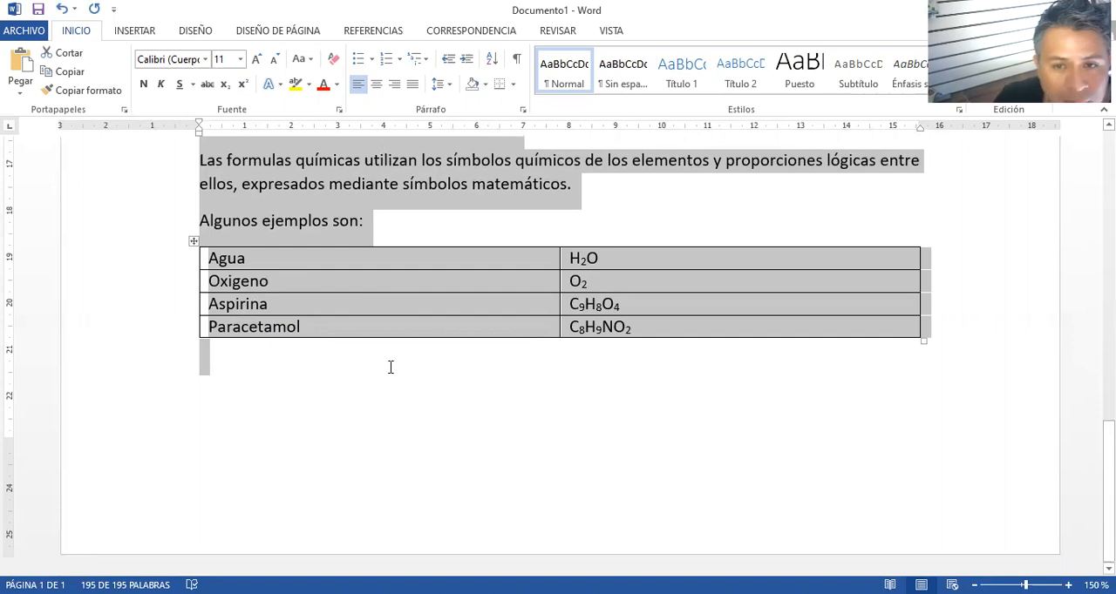
pyautogui.scroll(8, 451, 420)
pyautogui.scroll(8, 456, 427)
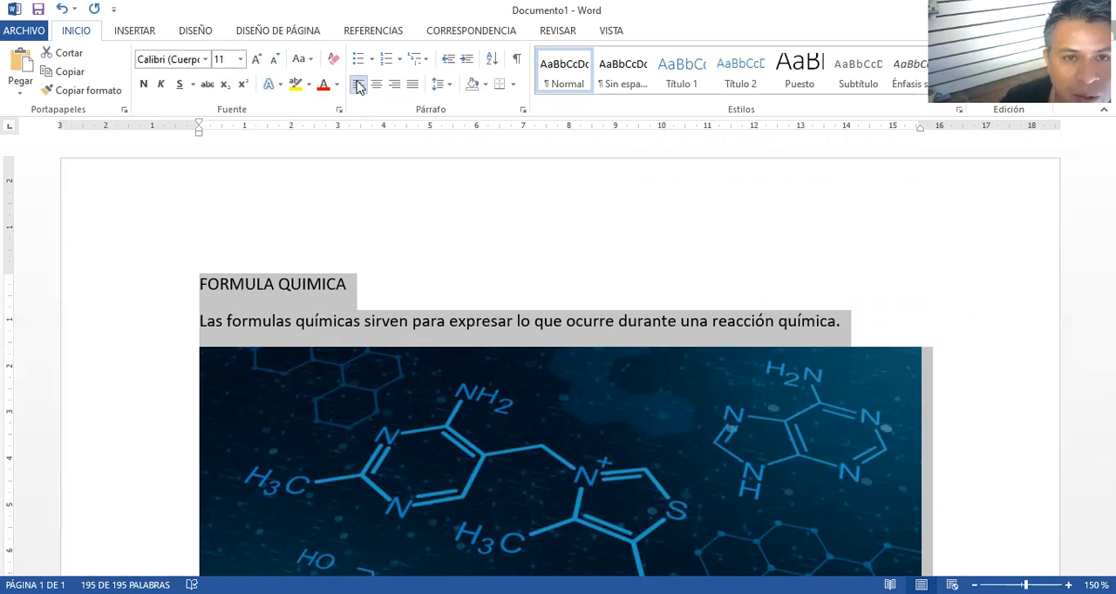
pyautogui.click(413, 91)
pyautogui.scroll(-9, 503, 222)
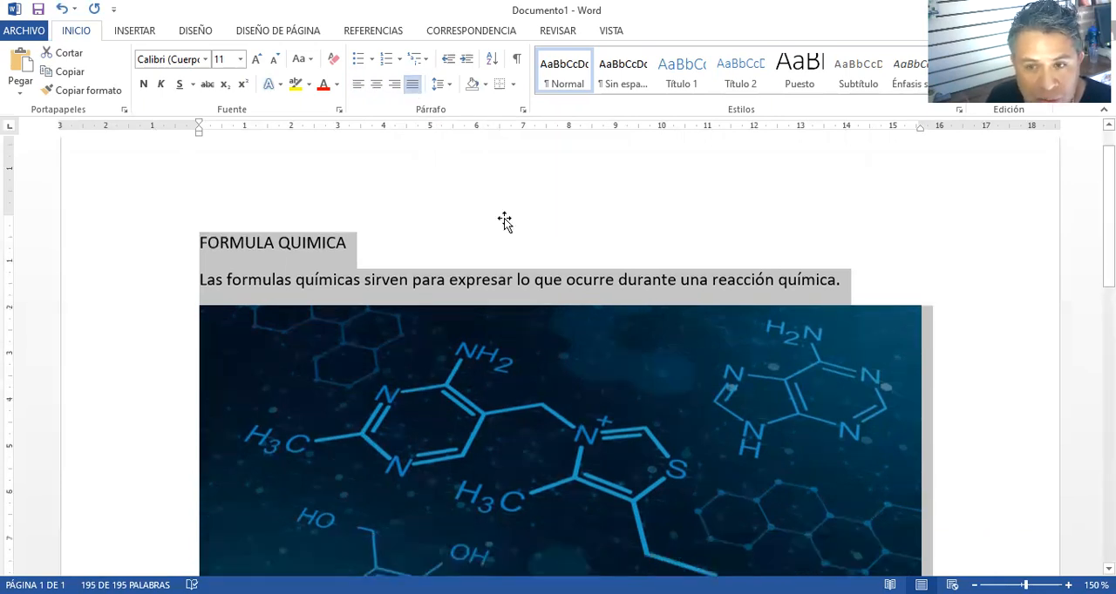
pyautogui.scroll(-2, 872, 353)
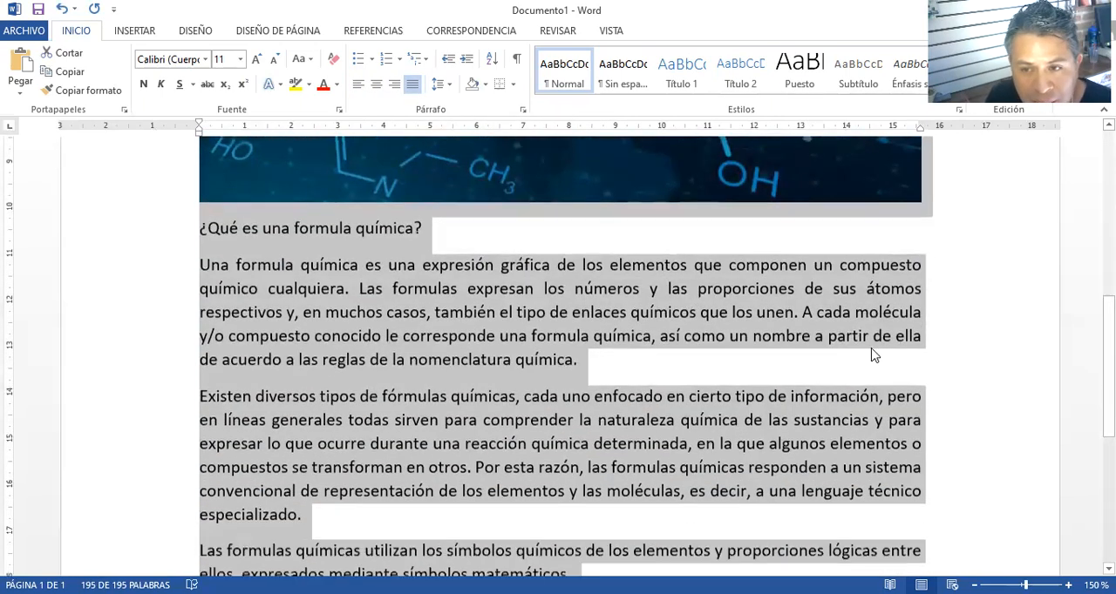
# Switch the selected document content to left alignment for comparison, restore justified alignment and clear the selection
pyautogui.click(358, 83)
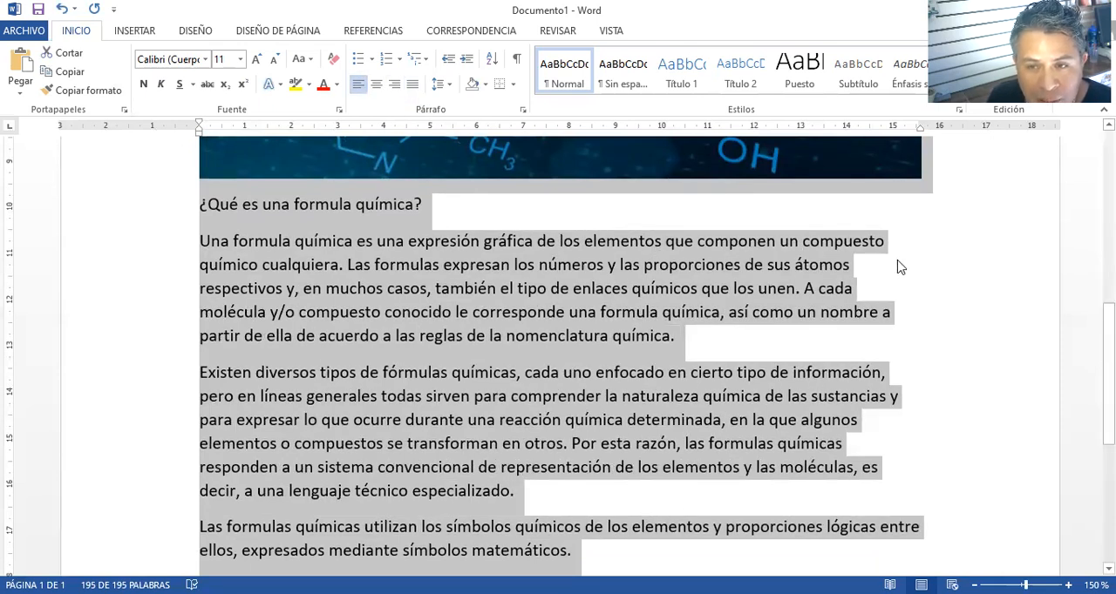
pyautogui.click(413, 85)
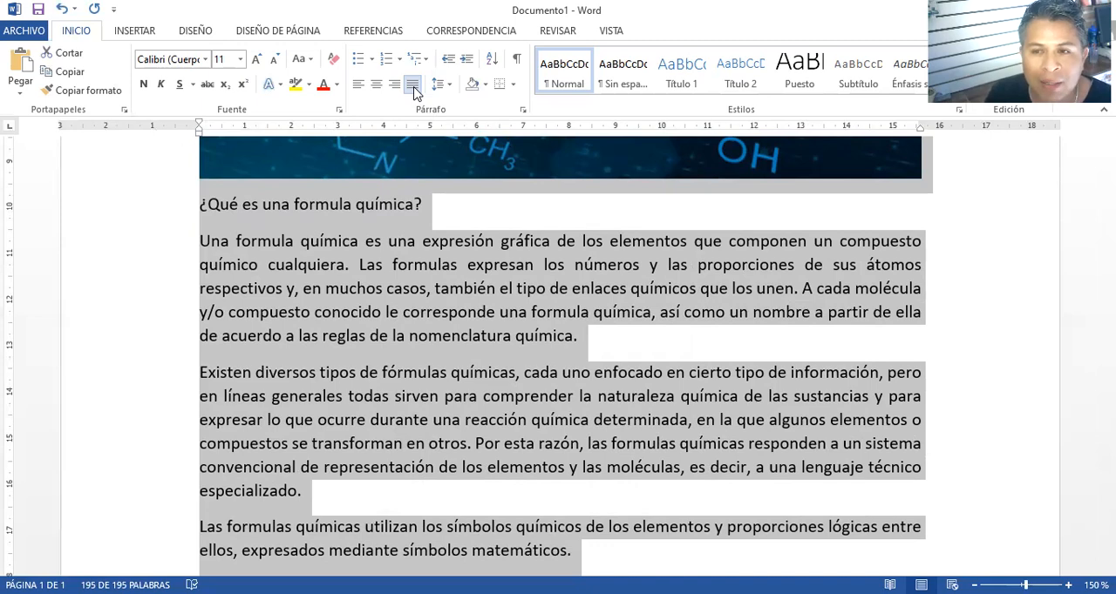
pyautogui.scroll(-5, 453, 253)
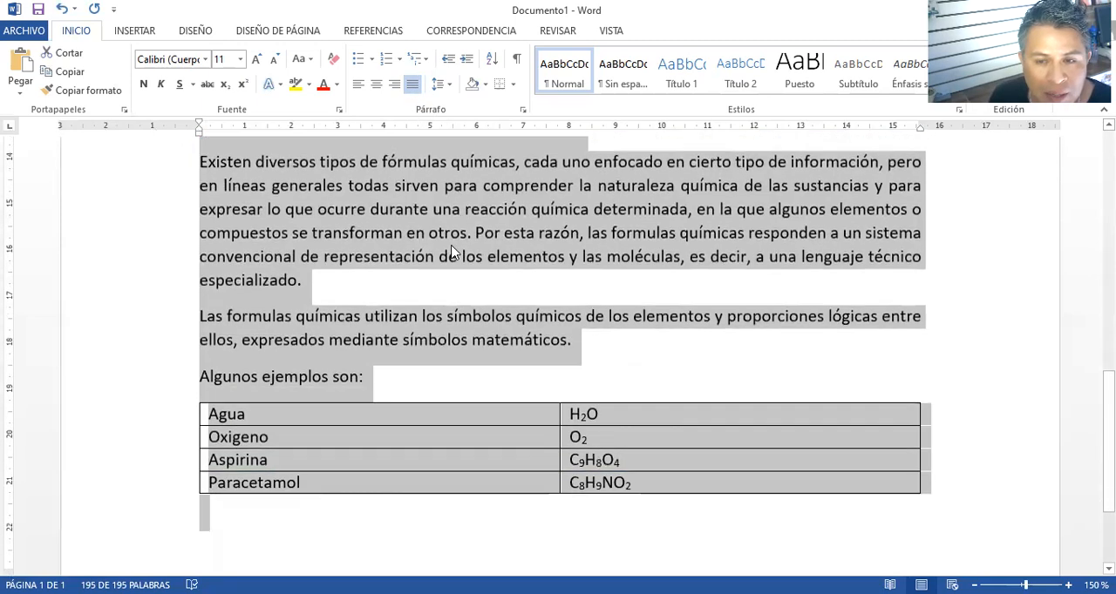
pyautogui.scroll(7, 453, 253)
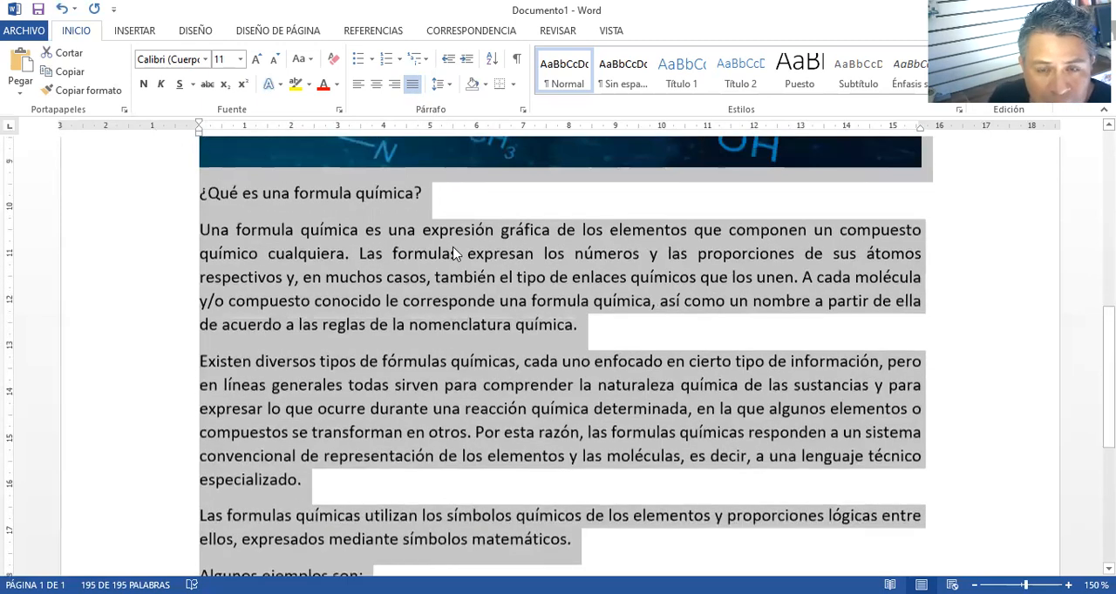
pyautogui.click(486, 320)
# Make the title "FORMULA QUIMICA" bold
pyautogui.scroll(6, 492, 323)
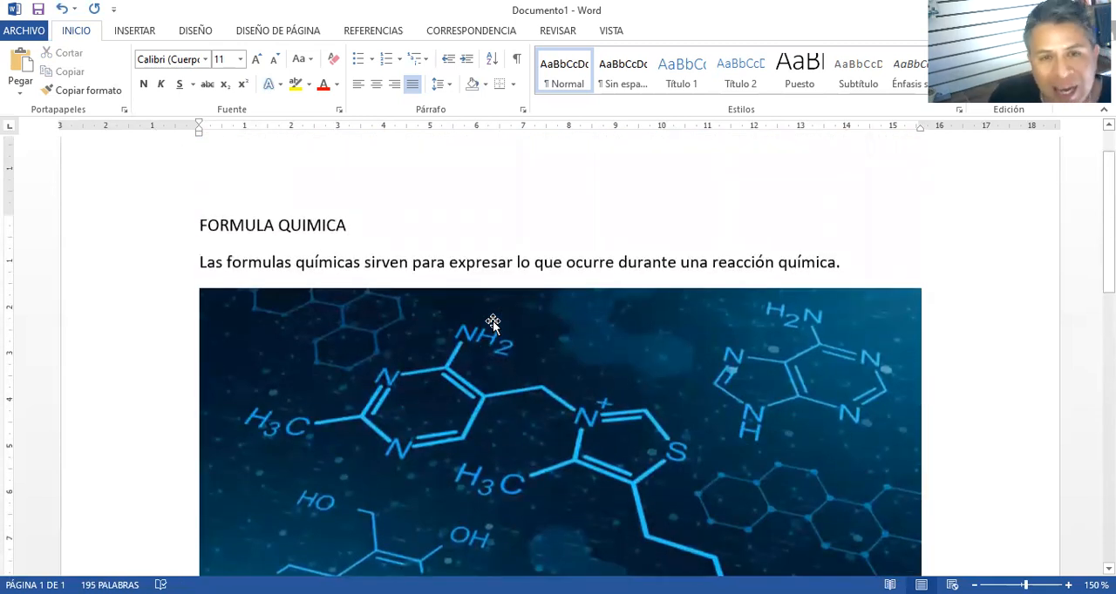
pyautogui.scroll(-2, 490, 321)
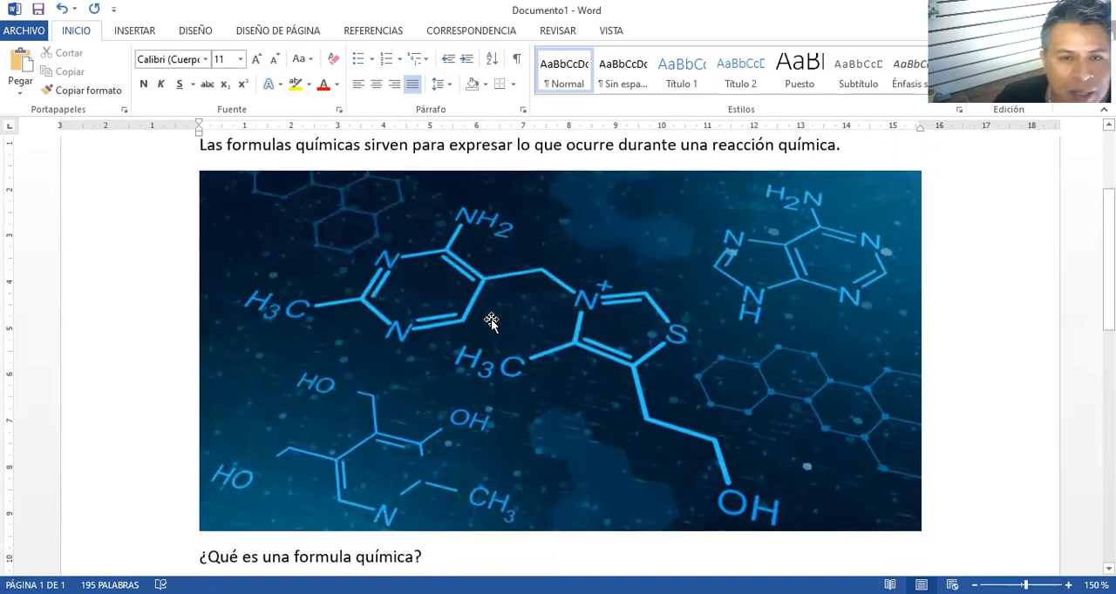
pyautogui.scroll(1, 491, 320)
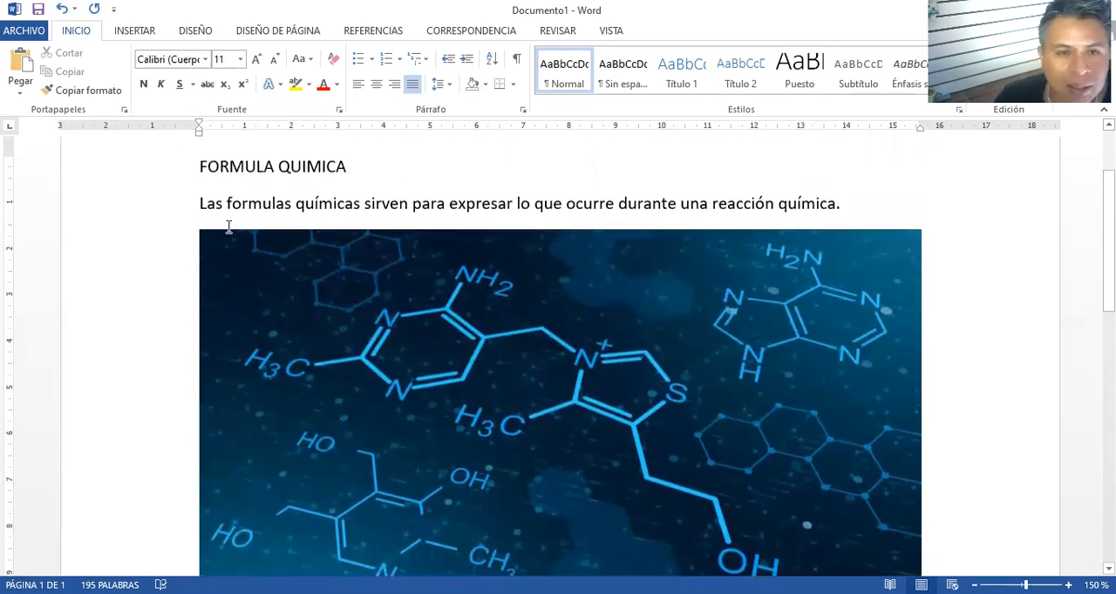
pyautogui.moveTo(200, 166); pyautogui.dragTo(324, 165)
pyautogui.click(244, 166)
pyautogui.doubleClick(244, 165)
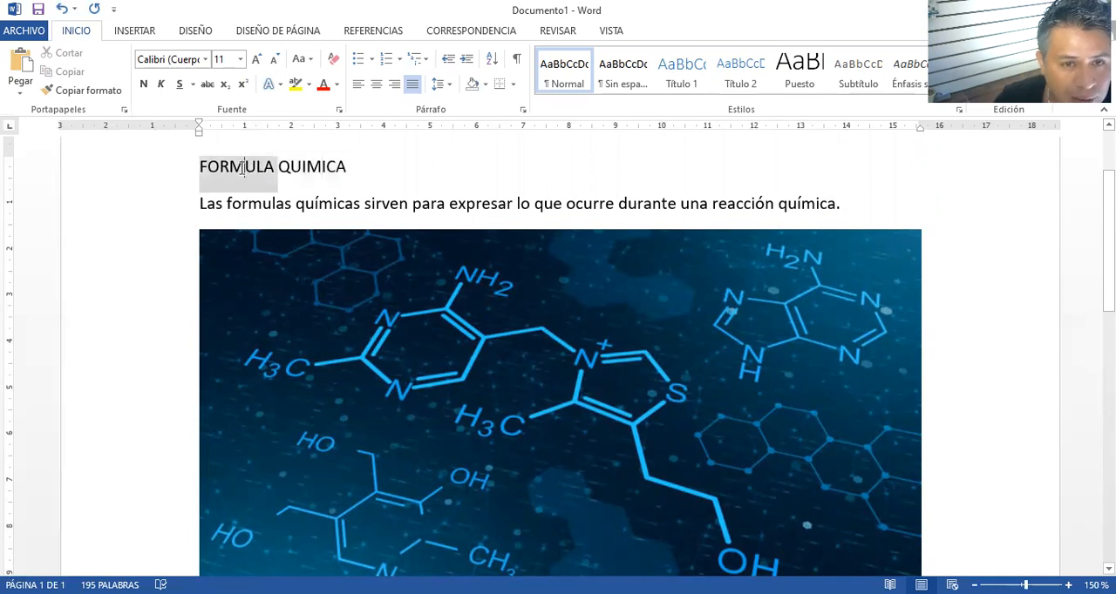
pyautogui.hotkey('shift', 'End')
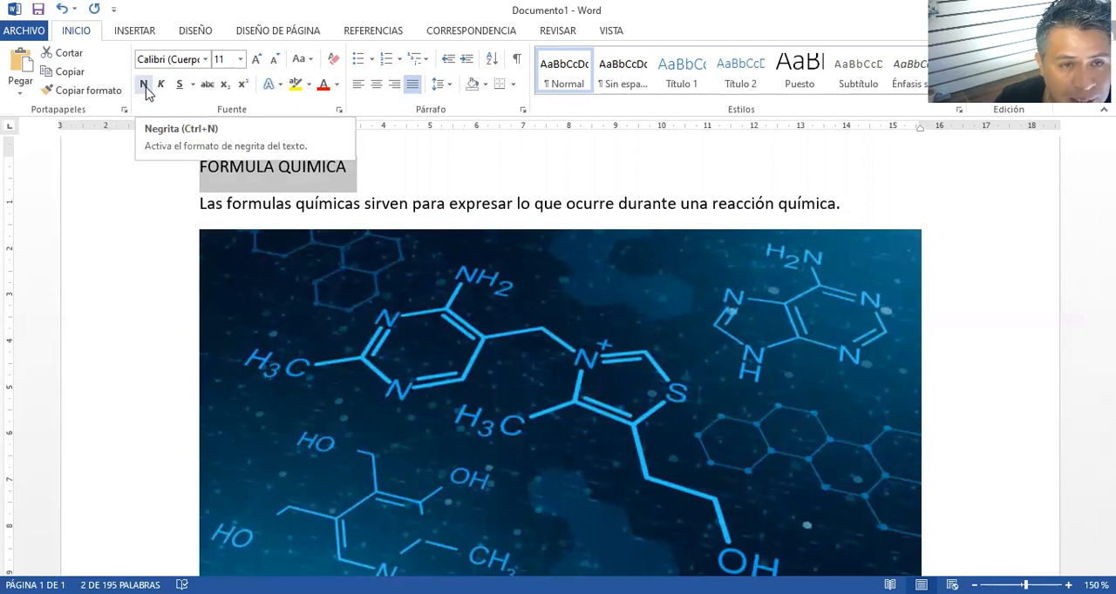
pyautogui.click(145, 84)
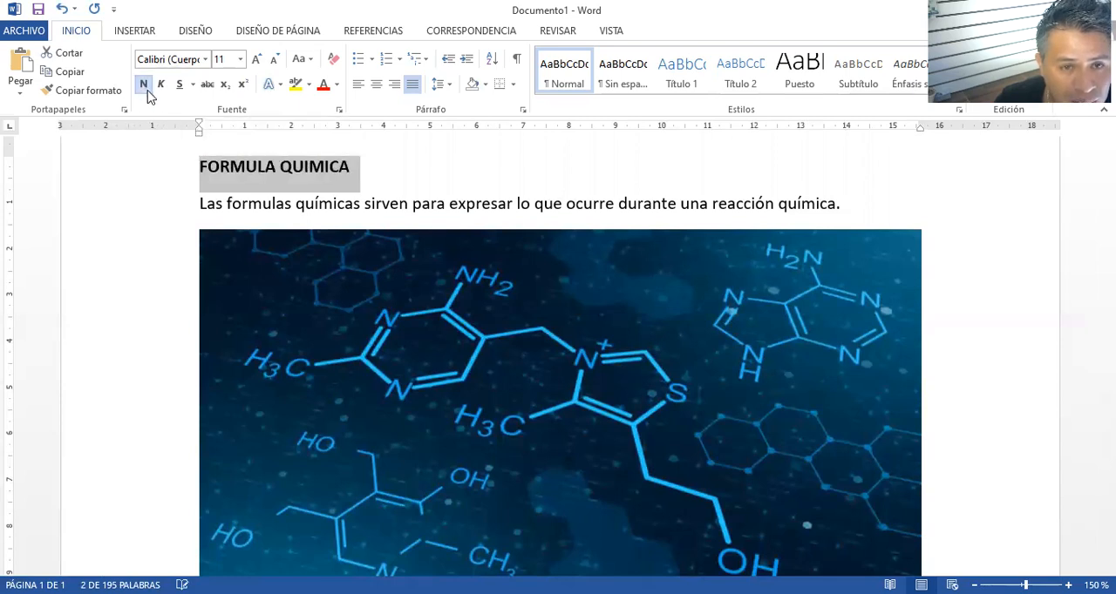
pyautogui.click(365, 204)
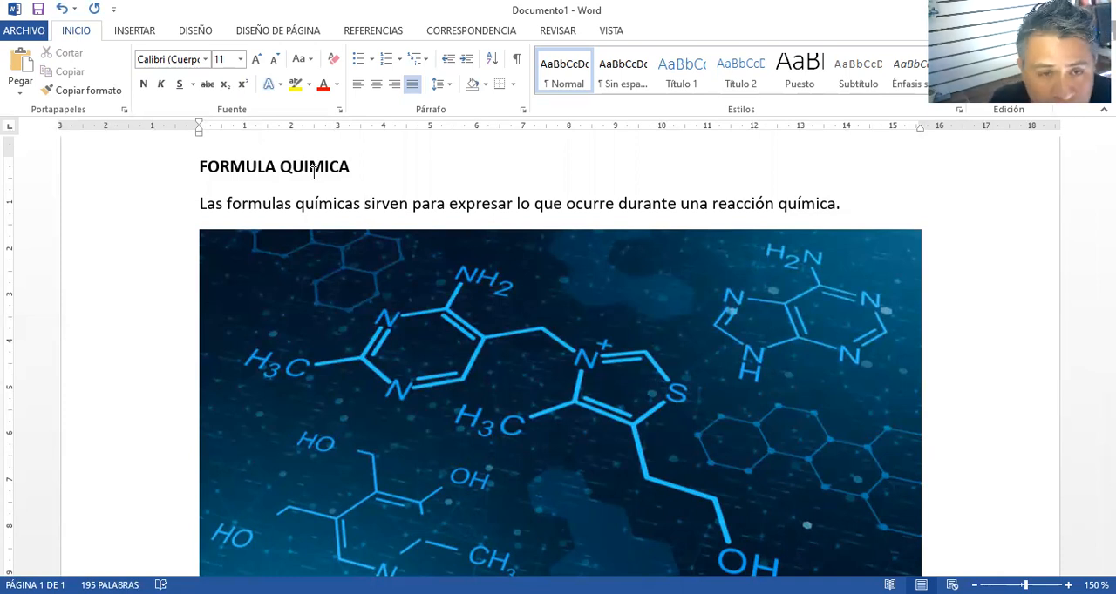
# Make the heading "¿Qué es una formula química?" bold, toggling the format off and on for comparison
pyautogui.scroll(-5, 313, 174)
pyautogui.click(424, 322)
pyautogui.moveTo(411, 323); pyautogui.dragTo(199, 331)
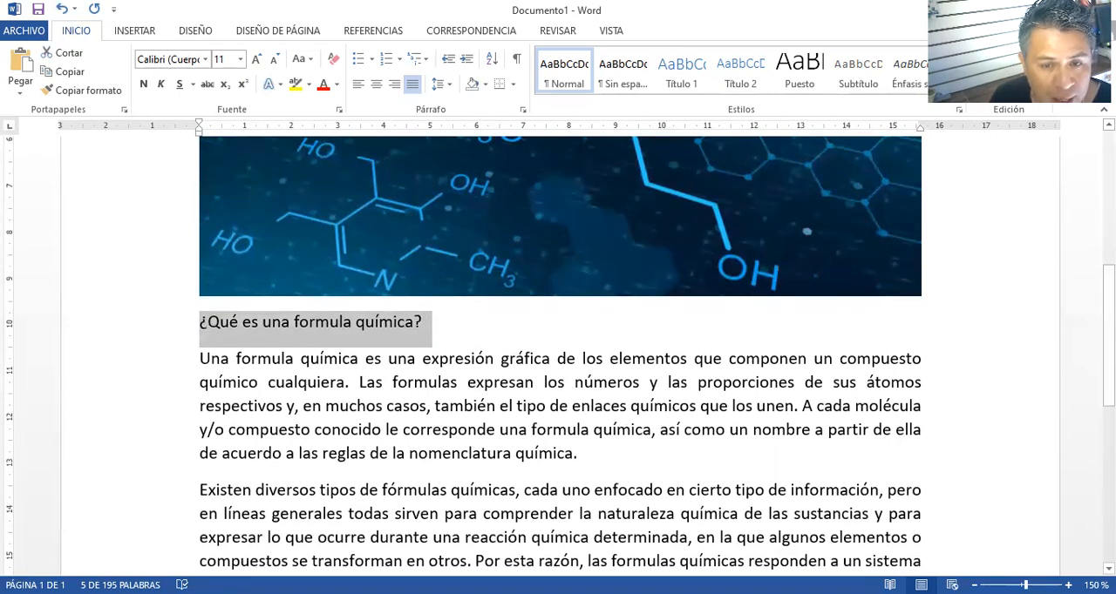
pyautogui.hotkey('ctrl', 'n')
pyautogui.hotkey('ctrl', 'n')
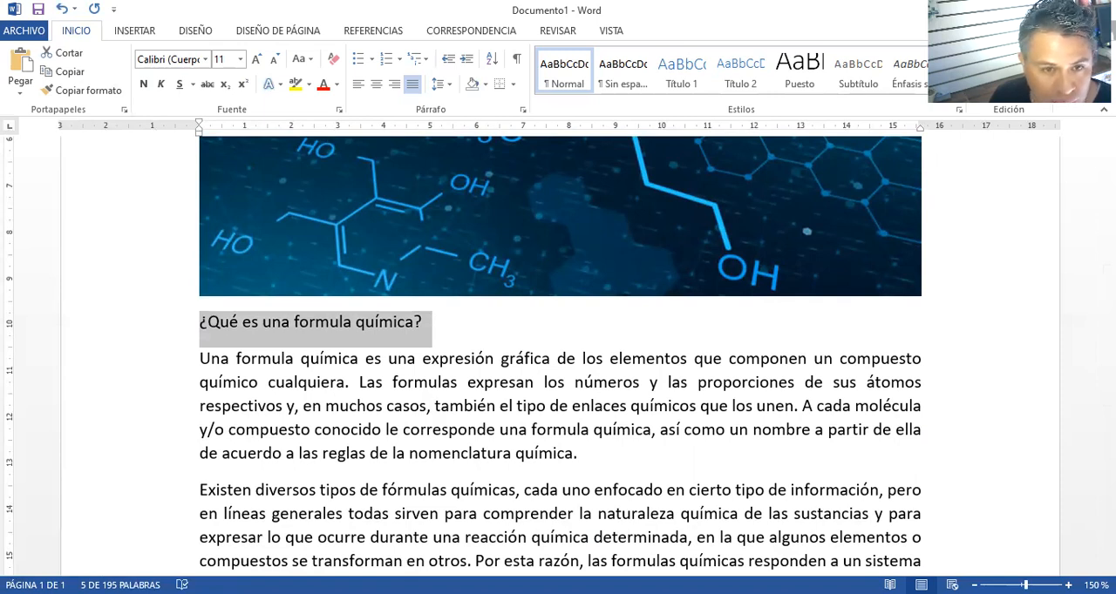
pyautogui.hotkey('ctrl', 'n')
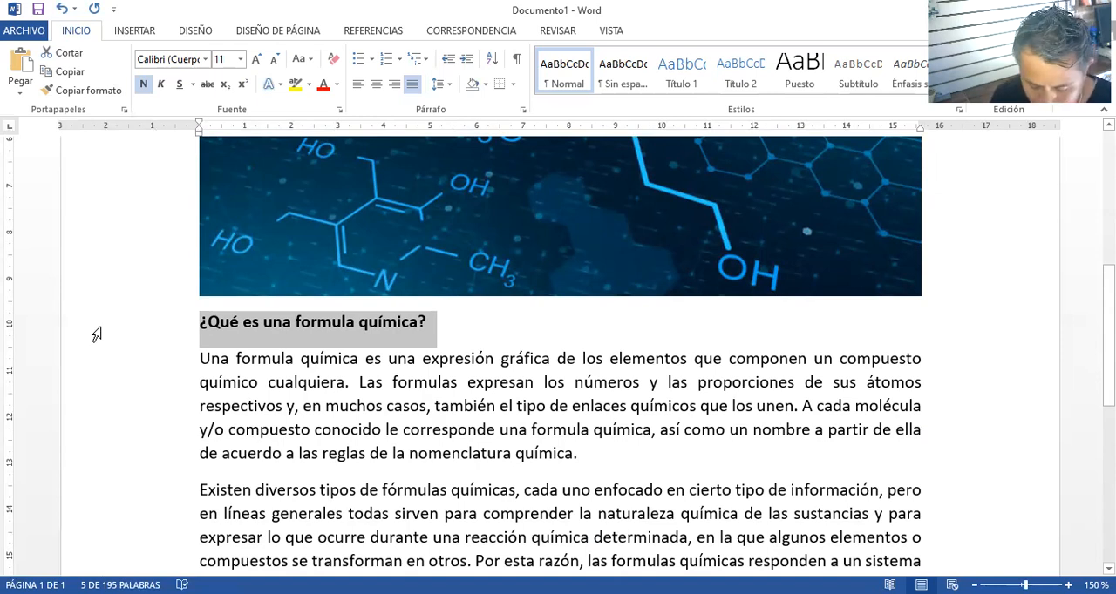
pyautogui.hotkey('ctrl', 'n')
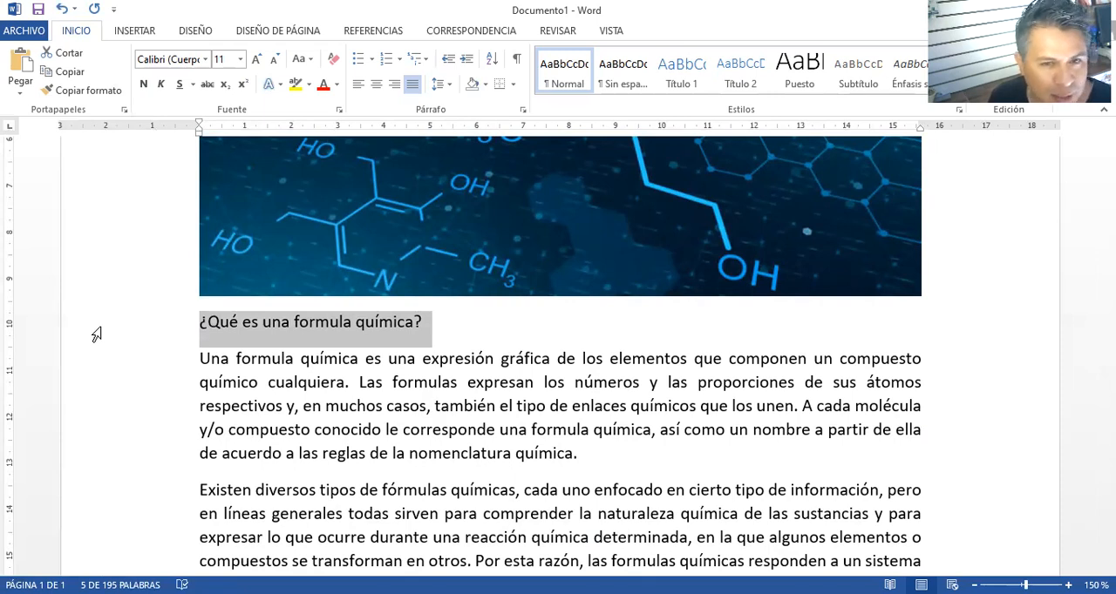
pyautogui.hotkey('ctrl', 'n')
pyautogui.hotkey('ctrl', 'n')
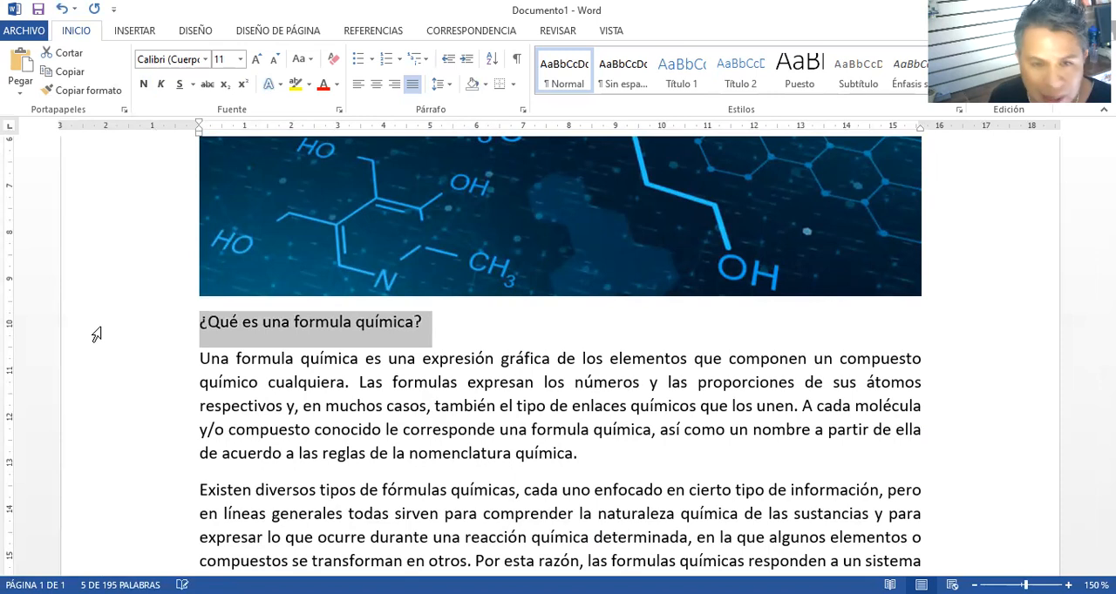
pyautogui.hotkey('ctrl', 'n')
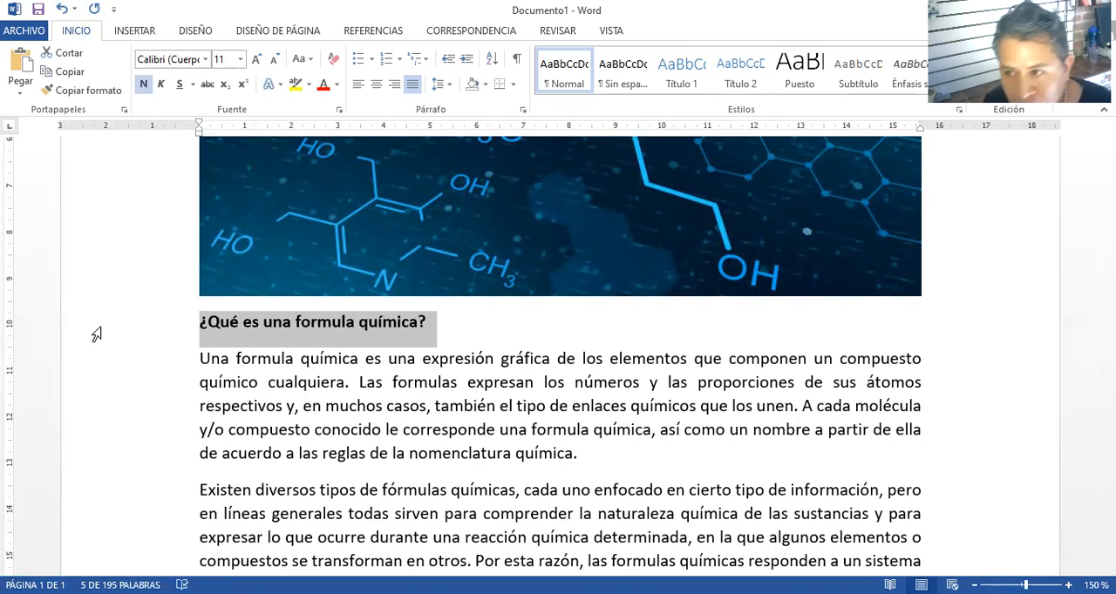
# Apply bold and italic to "expresión gráfica de los elementos que componen un compuesto químico cualquiera" in the first paragraph under the heading
pyautogui.click(422, 360)
pyautogui.moveTo(423, 360); pyautogui.dragTo(345, 381)
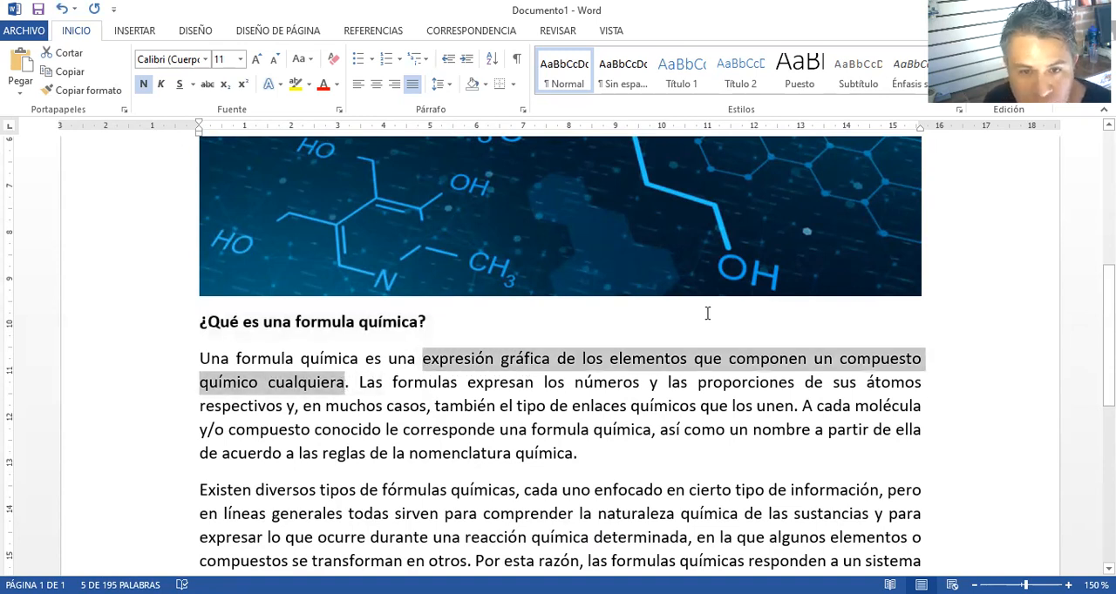
pyautogui.hotkey('ctrl', 'n')
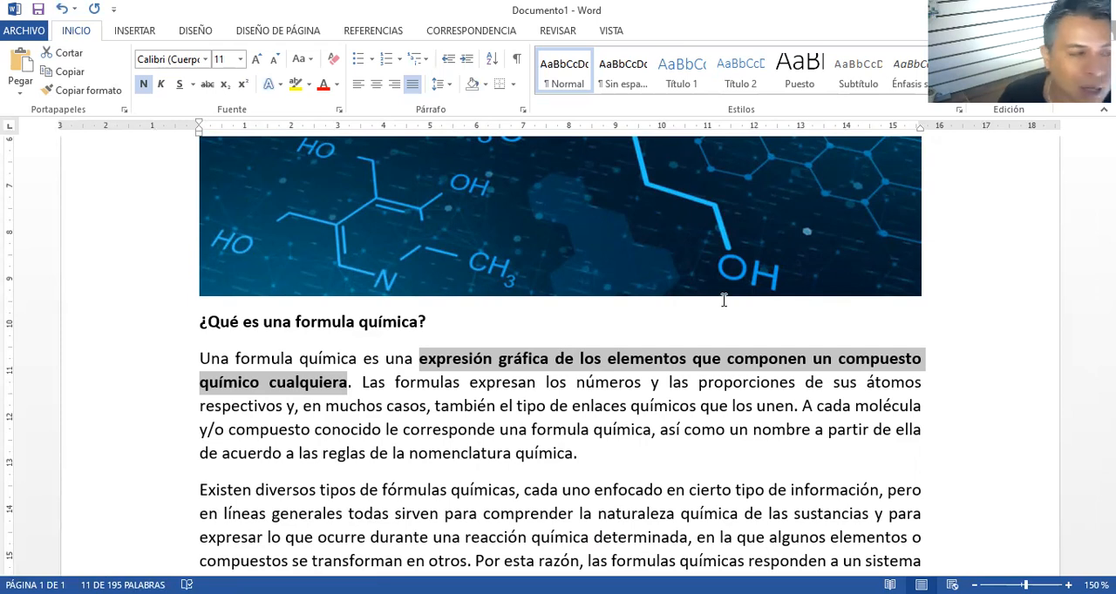
pyautogui.click(161, 86)
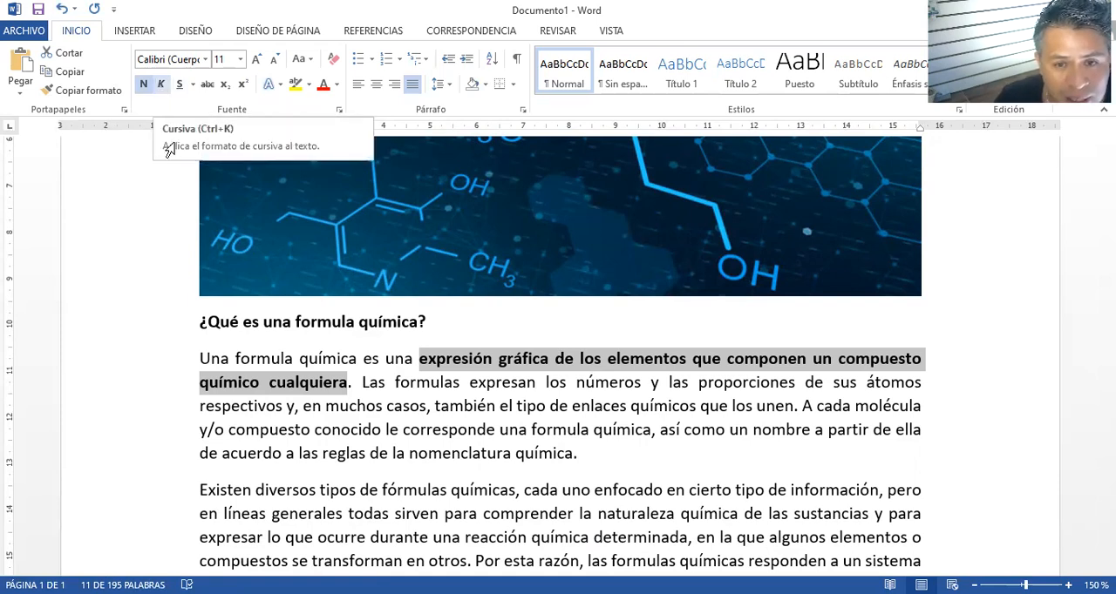
pyautogui.click(462, 407)
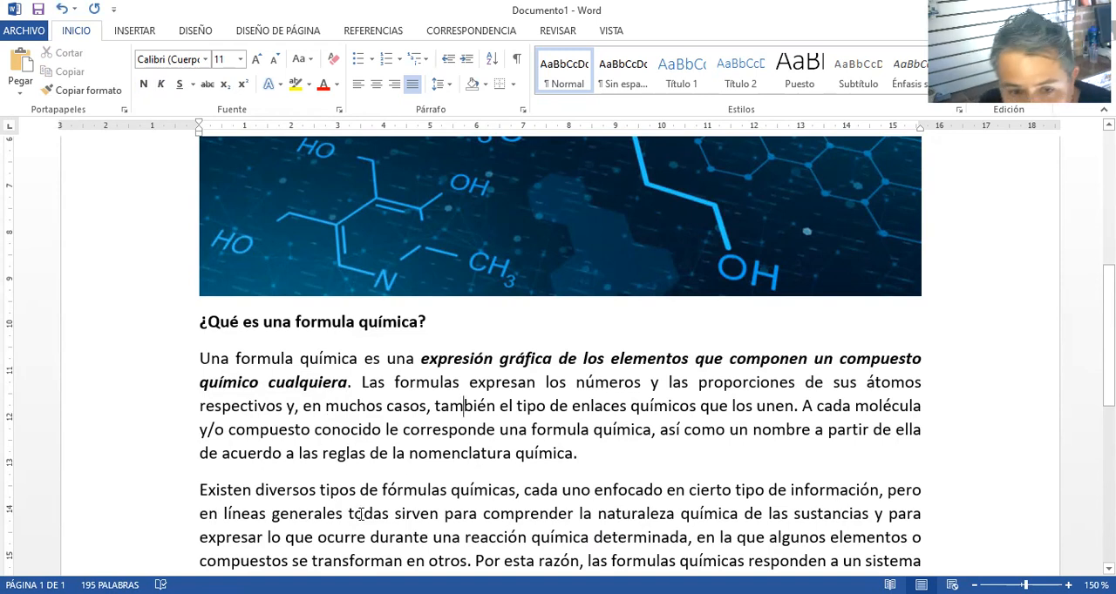
# Apply bold and italic to "todas sirven para comprender la naturaleza química de las sustancias" in the paragraph starting "Existen diversos tipos"
pyautogui.scroll(-1, 379, 472)
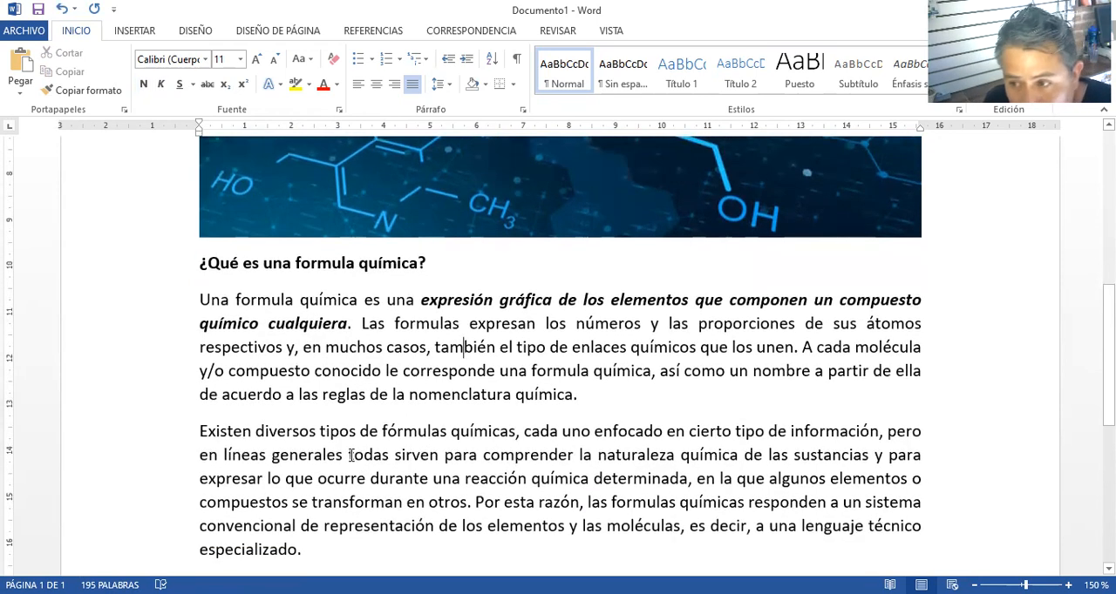
pyautogui.click(349, 455)
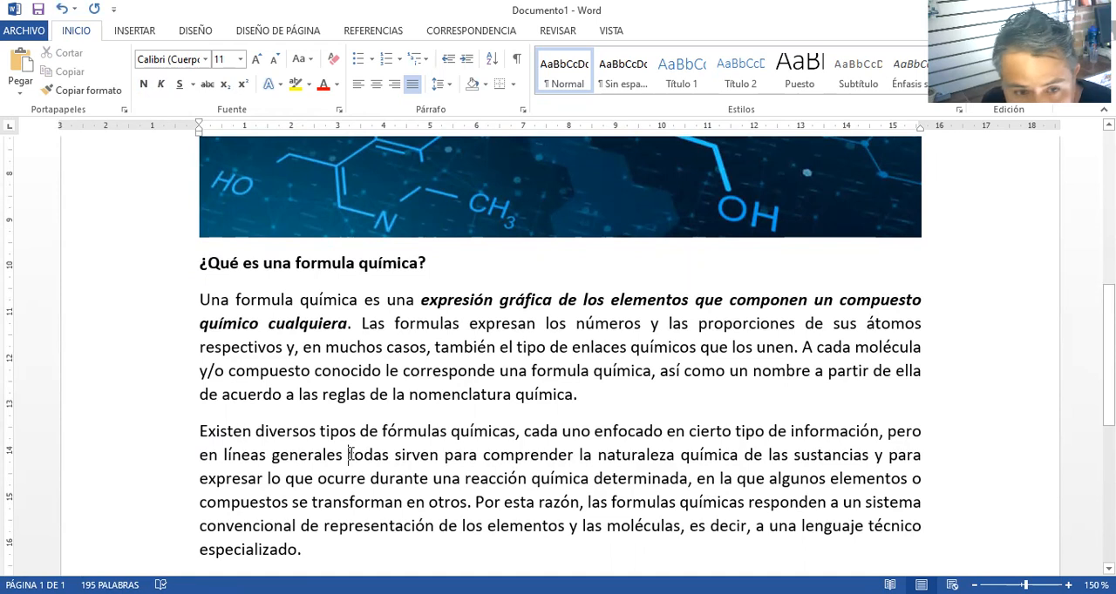
pyautogui.moveTo(349, 455); pyautogui.dragTo(873, 455)
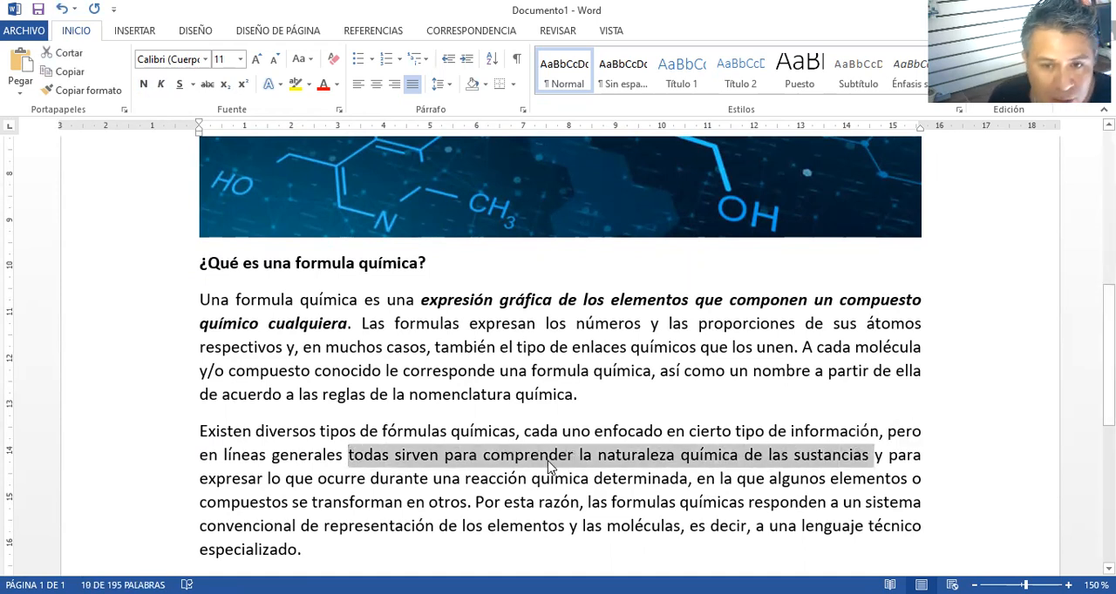
pyautogui.scroll(1, 549, 462)
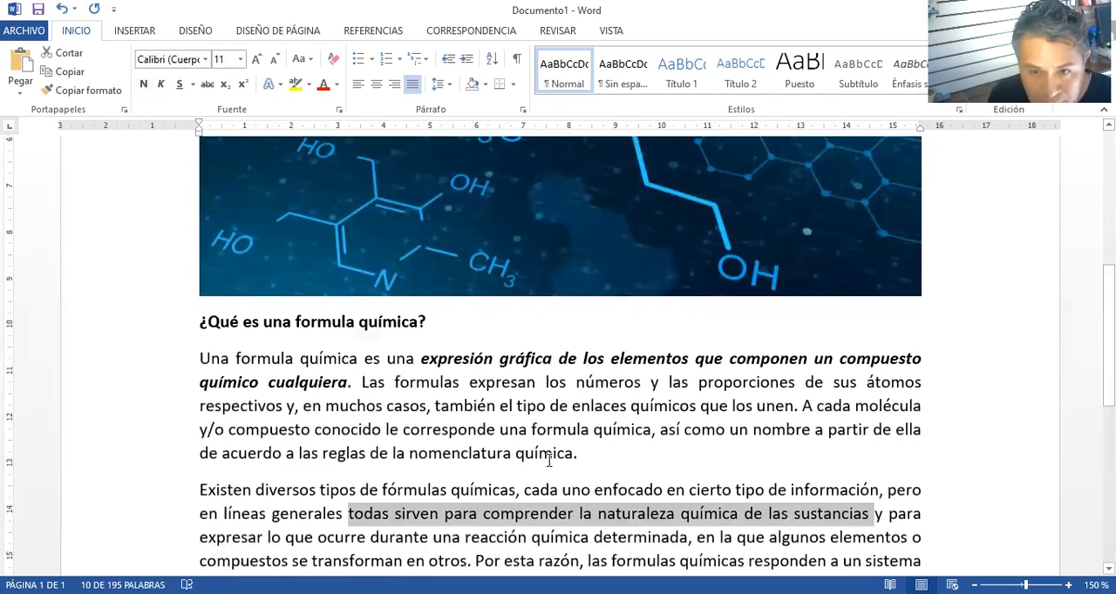
pyautogui.hotkey('ctrl', 'n')
pyautogui.hotkey('ctrl', 'k')
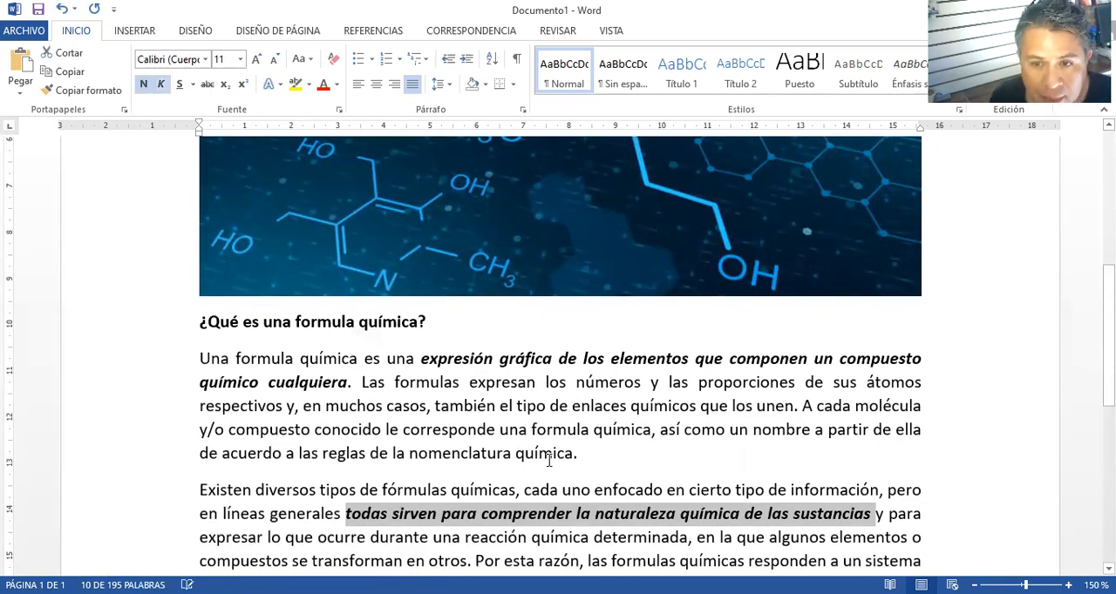
# Apply bold and italic to "utilizan los símbolos químicos de los elementos" in the paragraph above "Algunos ejemplos son:" and clear the selection
pyautogui.scroll(-5, 707, 489)
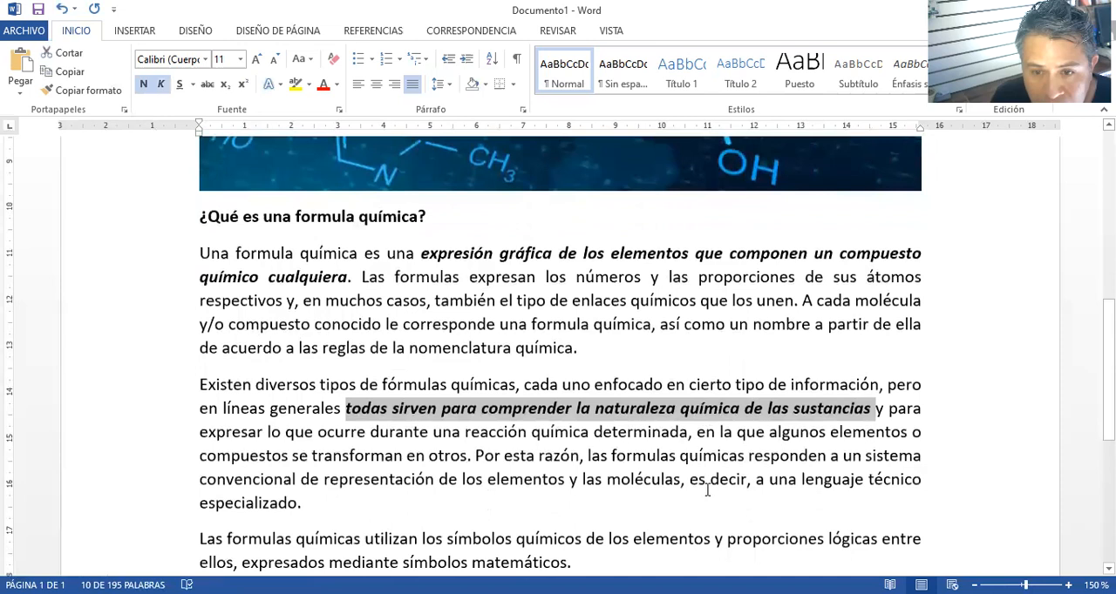
pyautogui.click(596, 487)
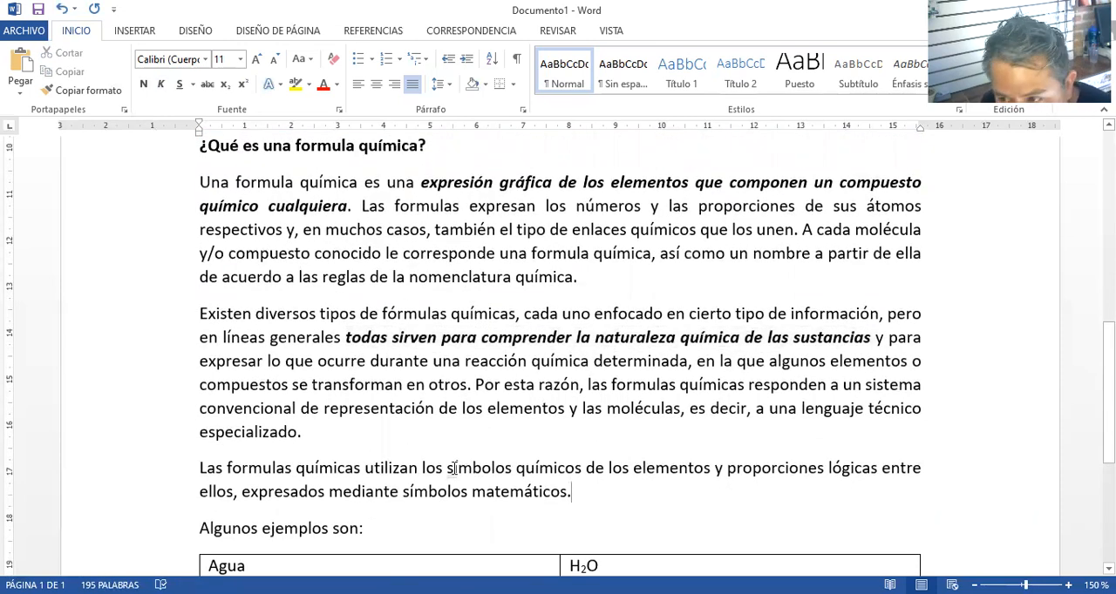
pyautogui.moveTo(364, 468); pyautogui.dragTo(691, 484)
pyautogui.hotkey('ctrl', 'n')
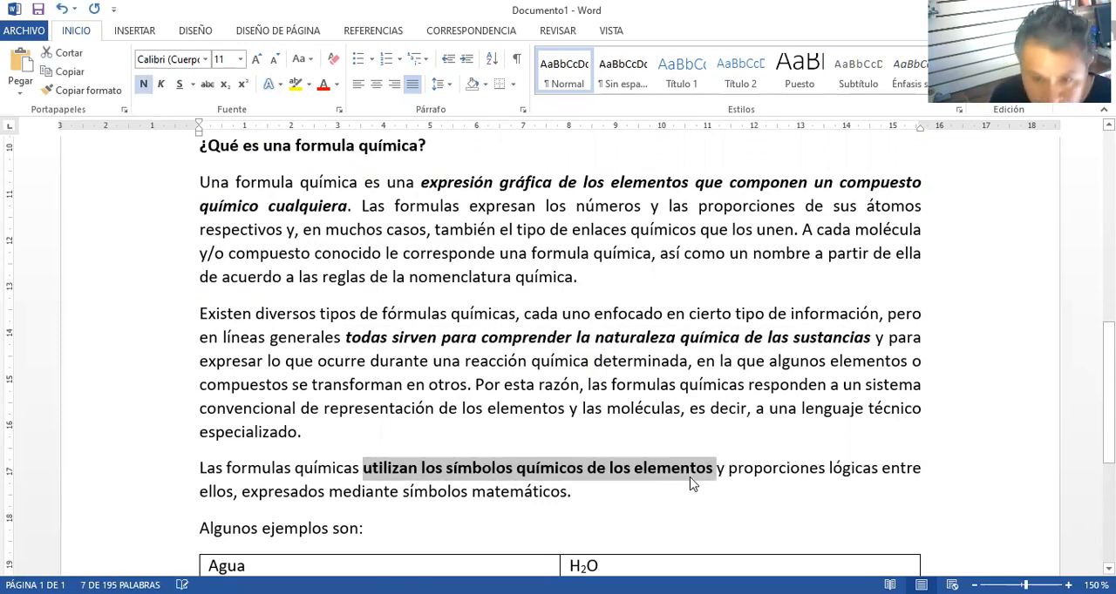
pyautogui.hotkey('ctrl', 'k')
pyautogui.scroll(-4, 693, 485)
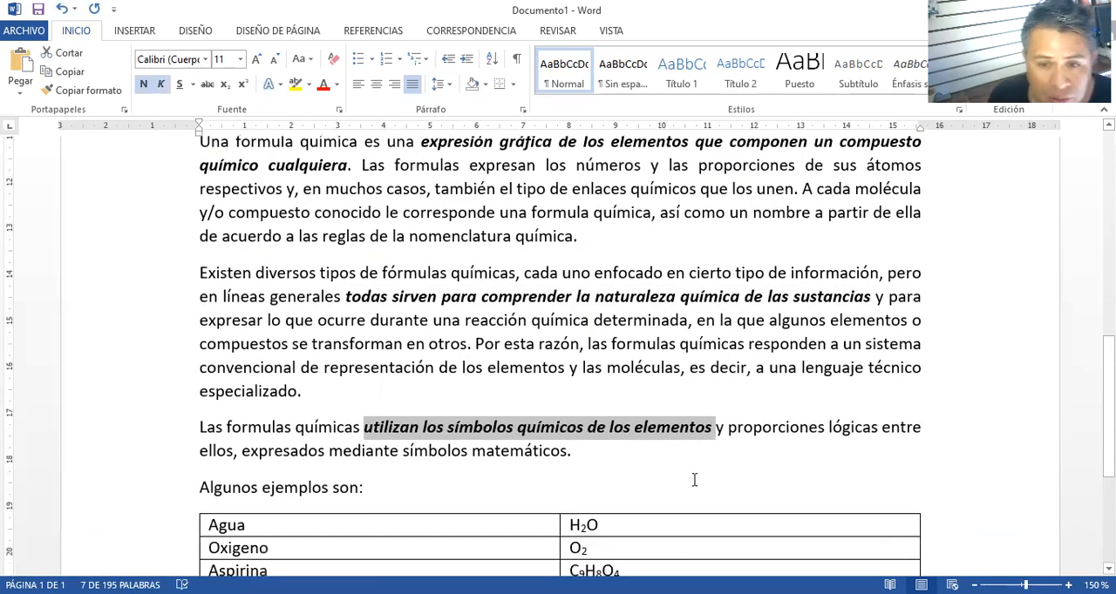
pyautogui.click(707, 503)
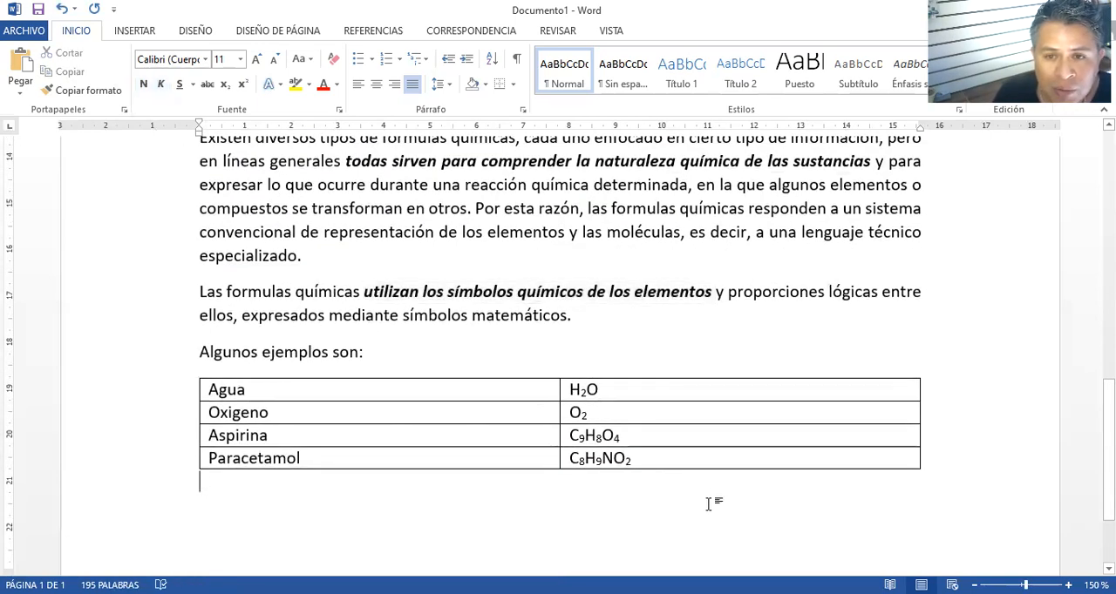
# Review the formatted document from the title and picture through the emphasized phrases to the table of compounds
pyautogui.scroll(15, 707, 504)
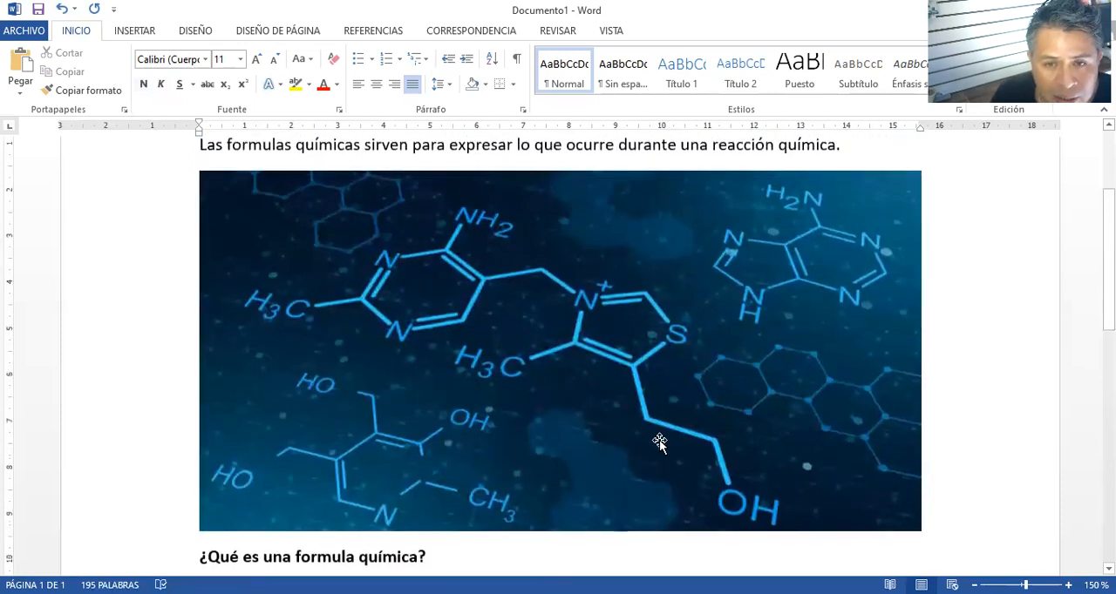
pyautogui.scroll(-4, 659, 442)
pyautogui.scroll(4, 660, 443)
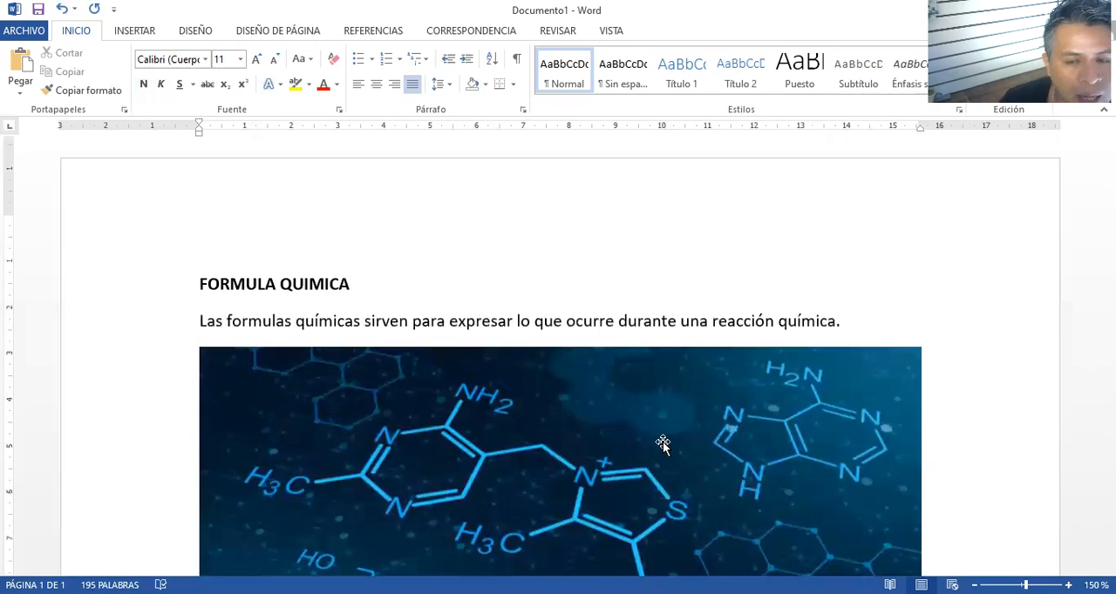
pyautogui.scroll(-10, 662, 444)
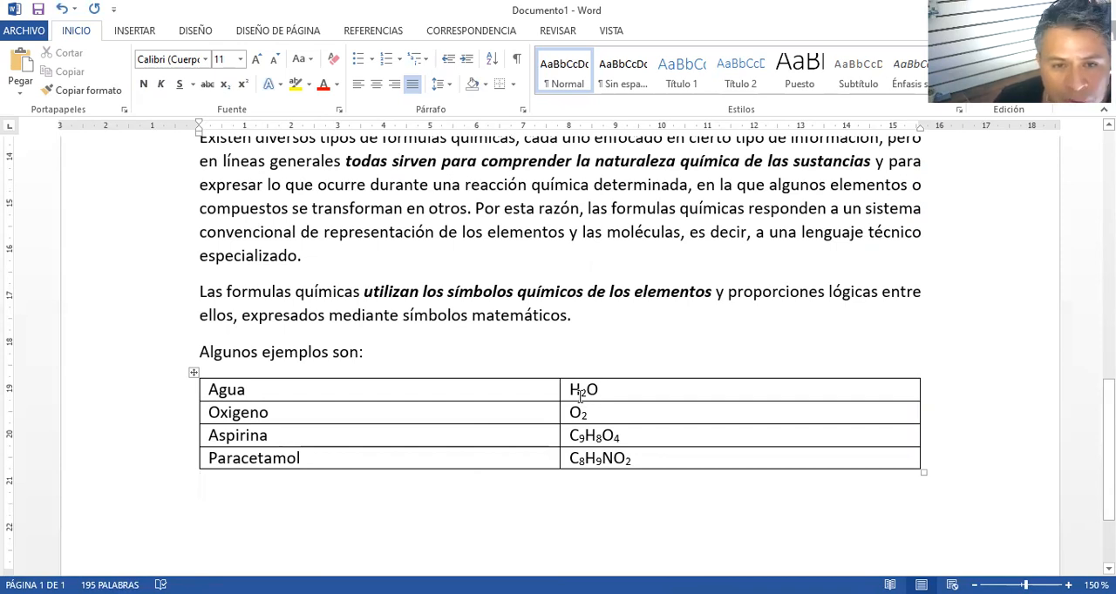
pyautogui.scroll(10, 581, 394)
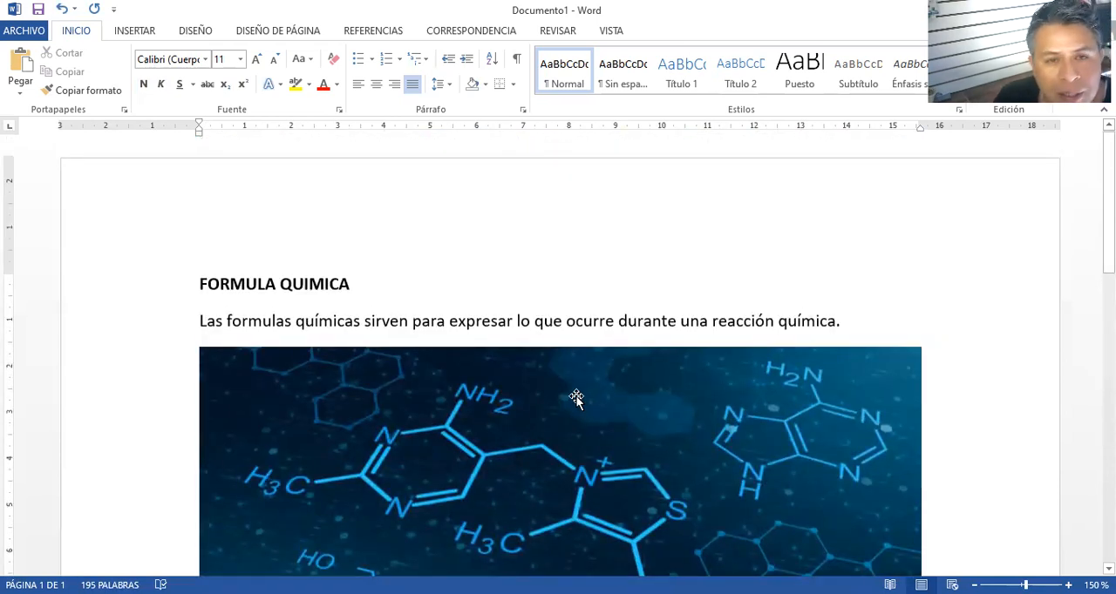
pyautogui.scroll(-8, 248, 291)
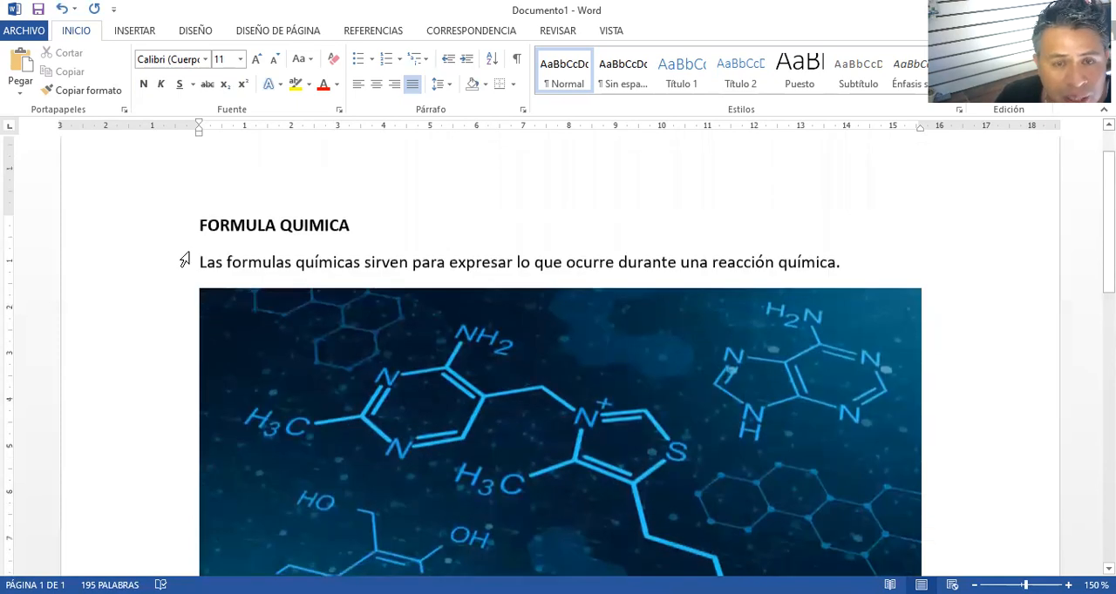
pyautogui.scroll(-4, 193, 262)
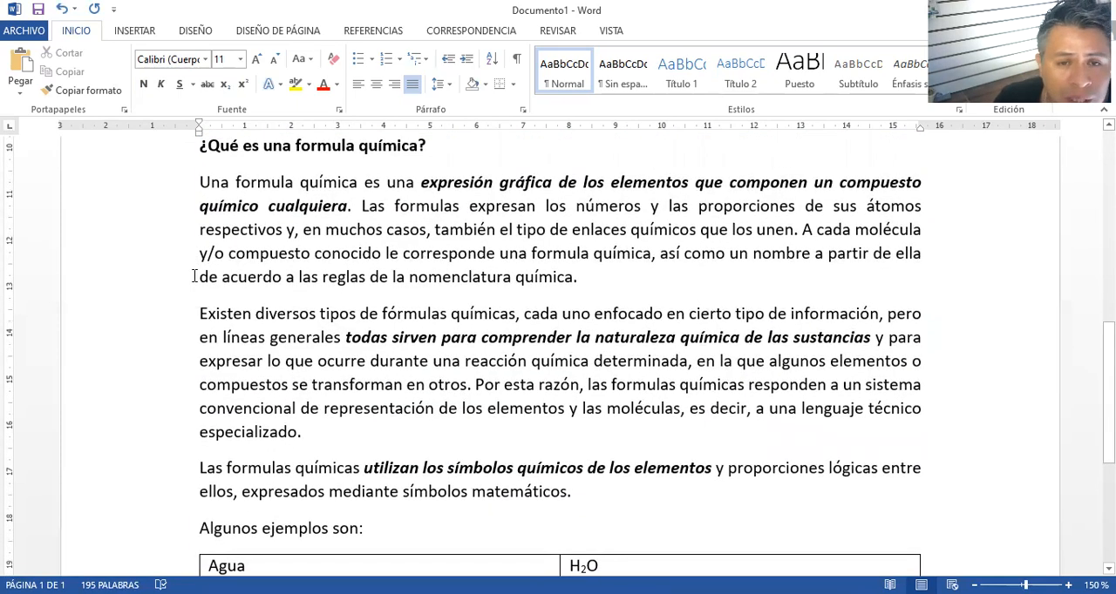
pyautogui.scroll(-7, 193, 276)
pyautogui.scroll(8, 373, 259)
pyautogui.scroll(10, 522, 264)
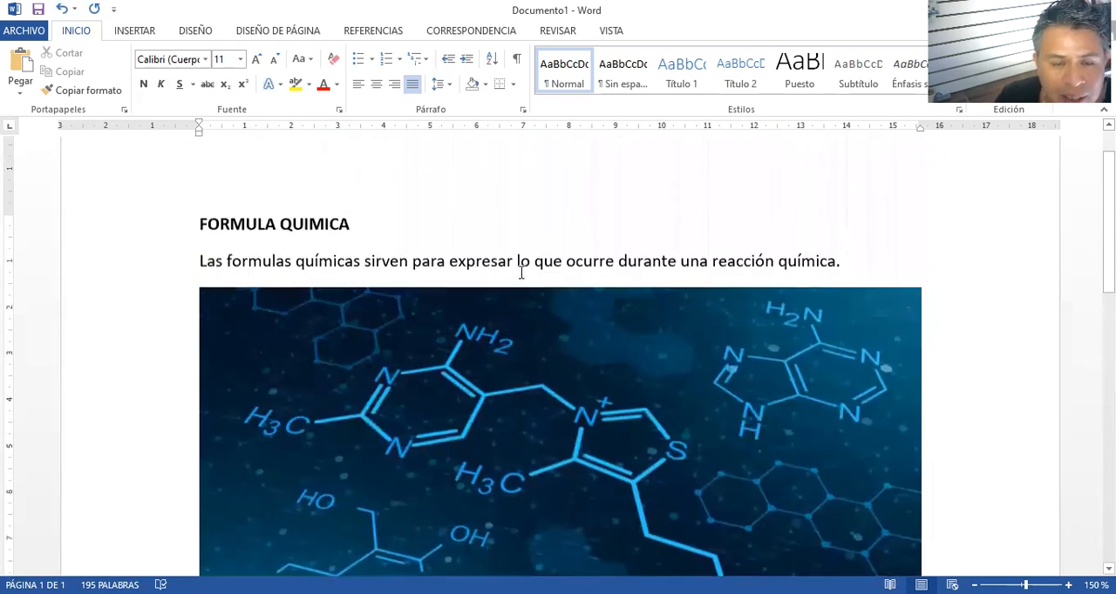
pyautogui.scroll(-4, 520, 277)
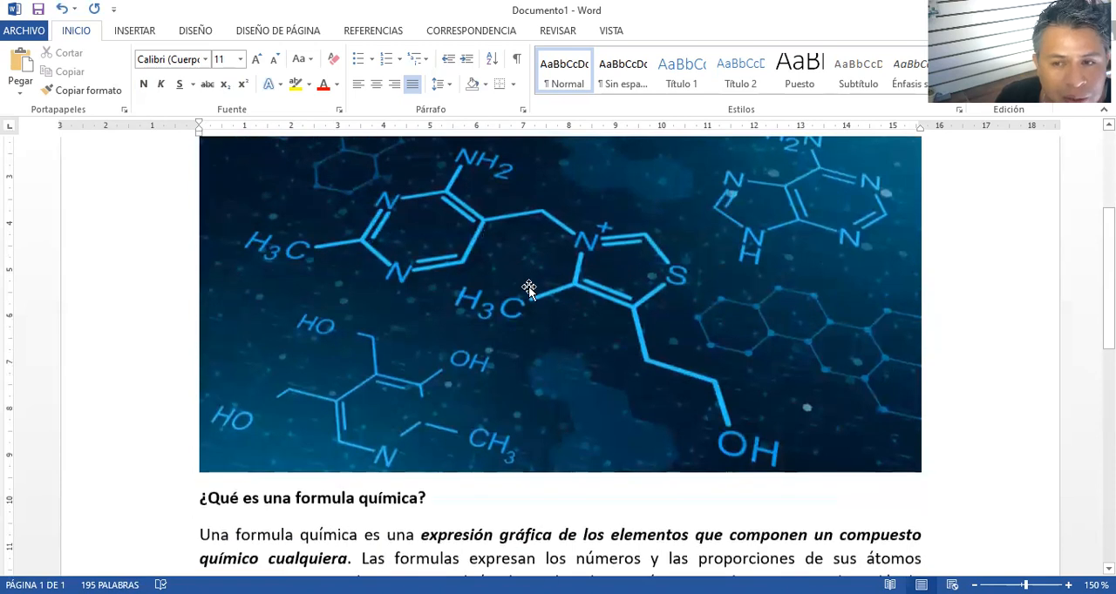
pyautogui.scroll(4, 529, 290)
pyautogui.scroll(-4, 530, 291)
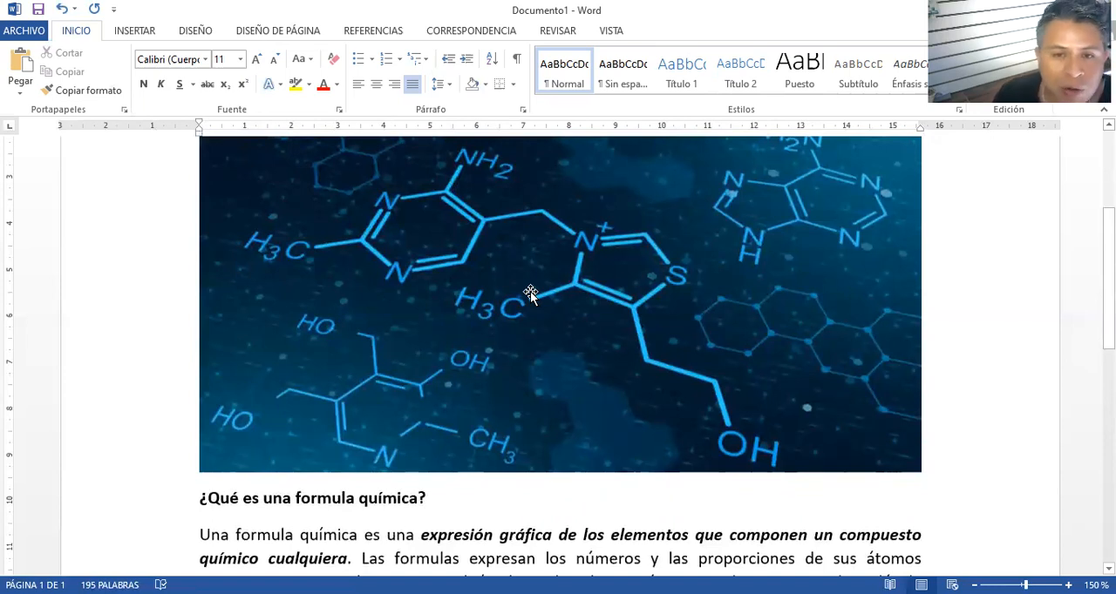
pyautogui.scroll(-5, 530, 294)
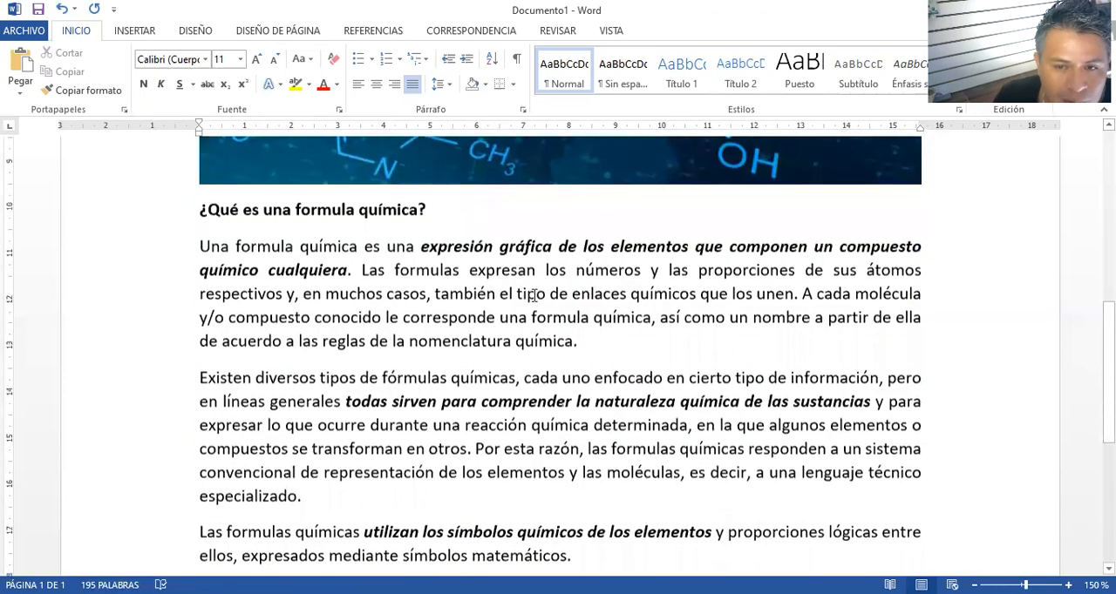